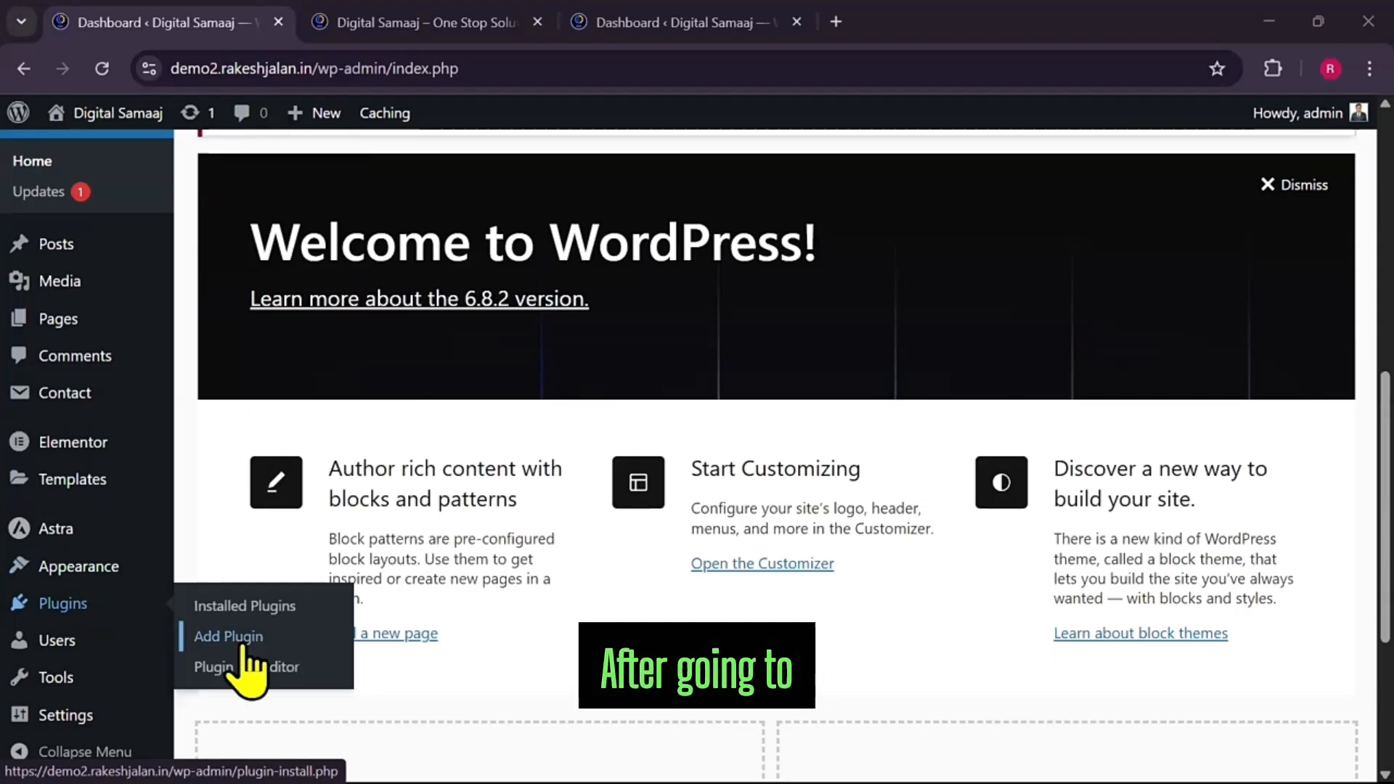
Search the plugin directory for 'ase', then install and activate Admin and Site Enhancements (ASE)
click(245, 640)
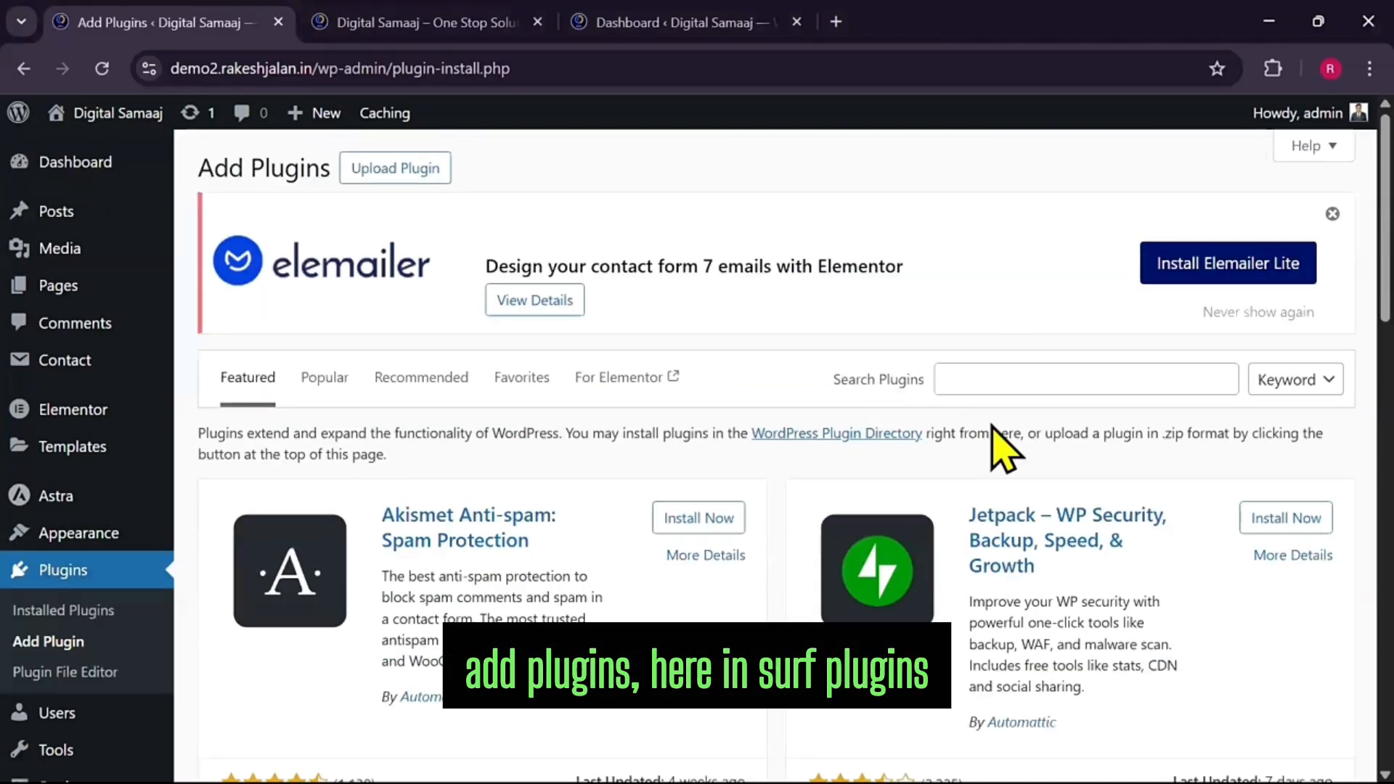
click(1000, 386)
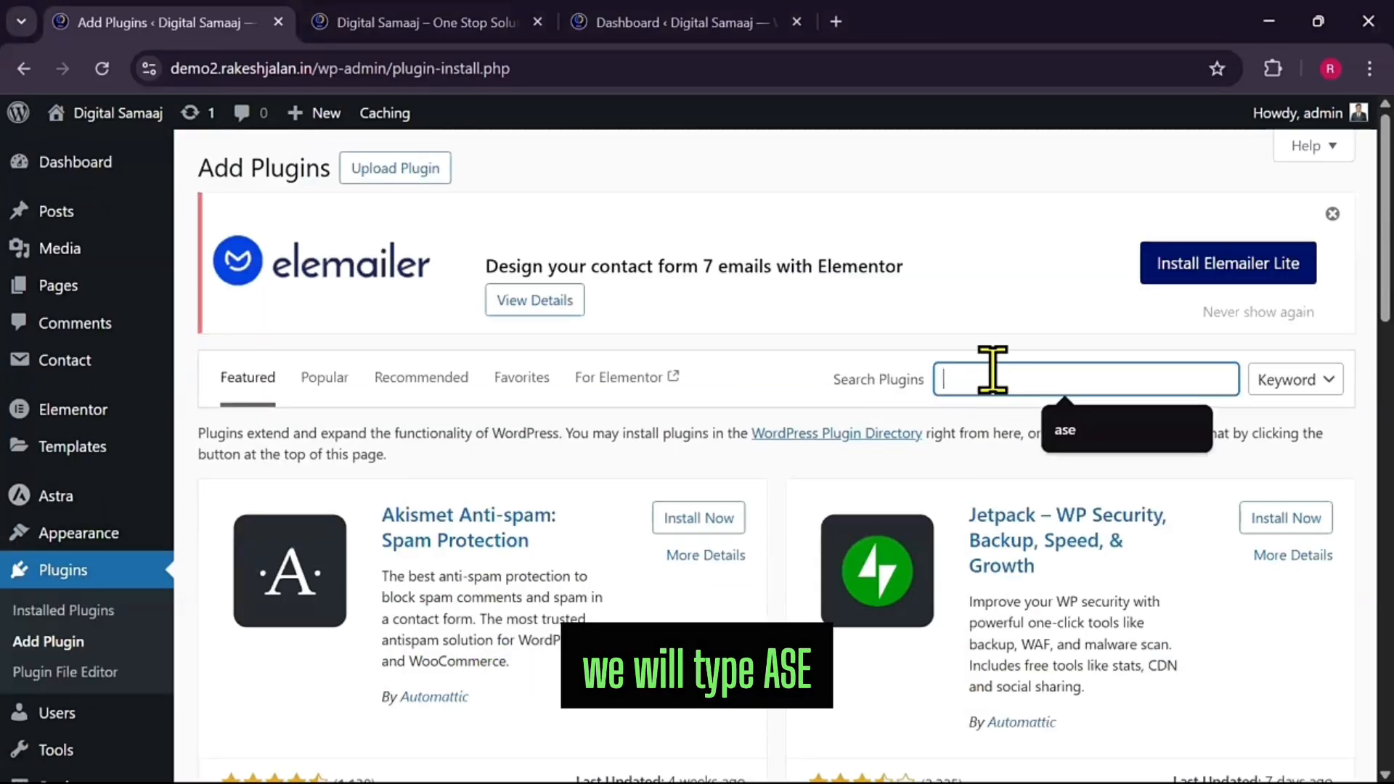
text(ase)
key(Return)
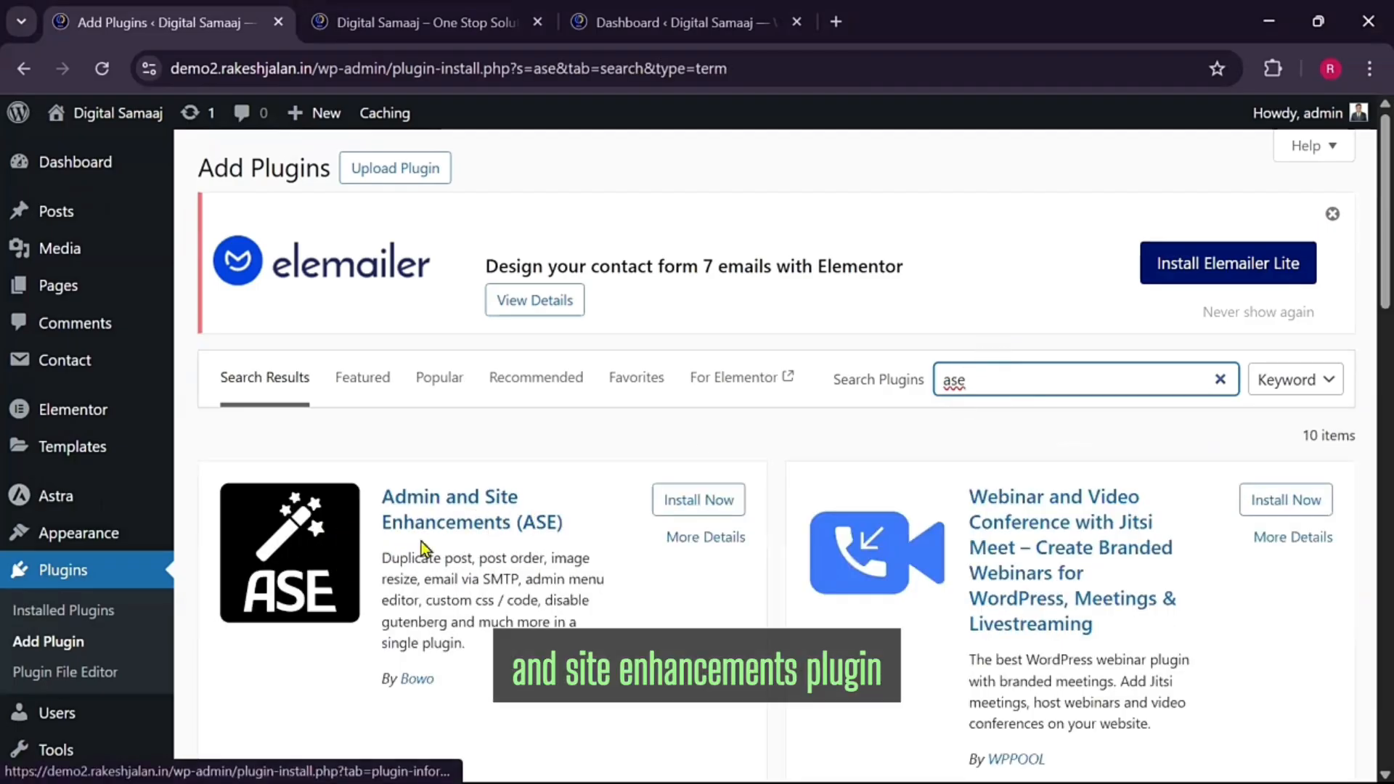
click(698, 500)
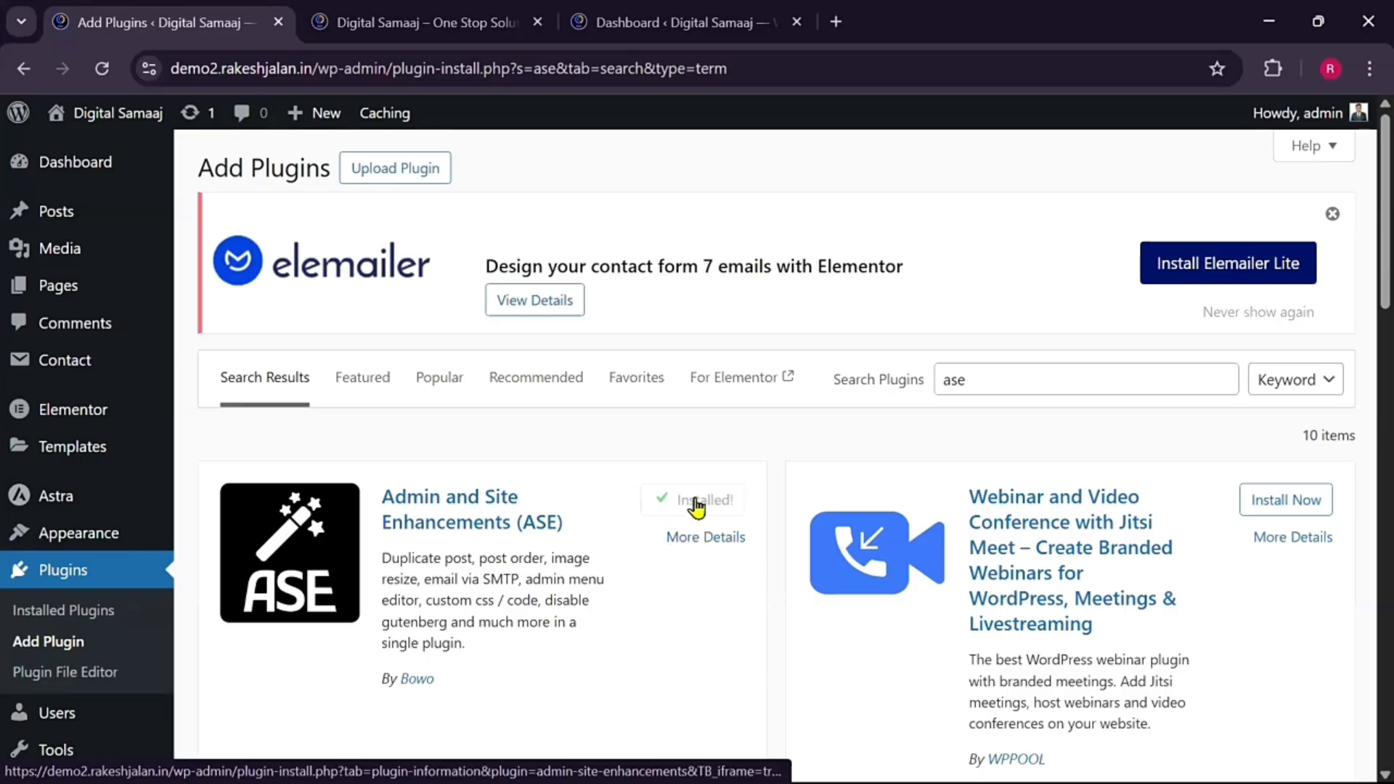
click(703, 500)
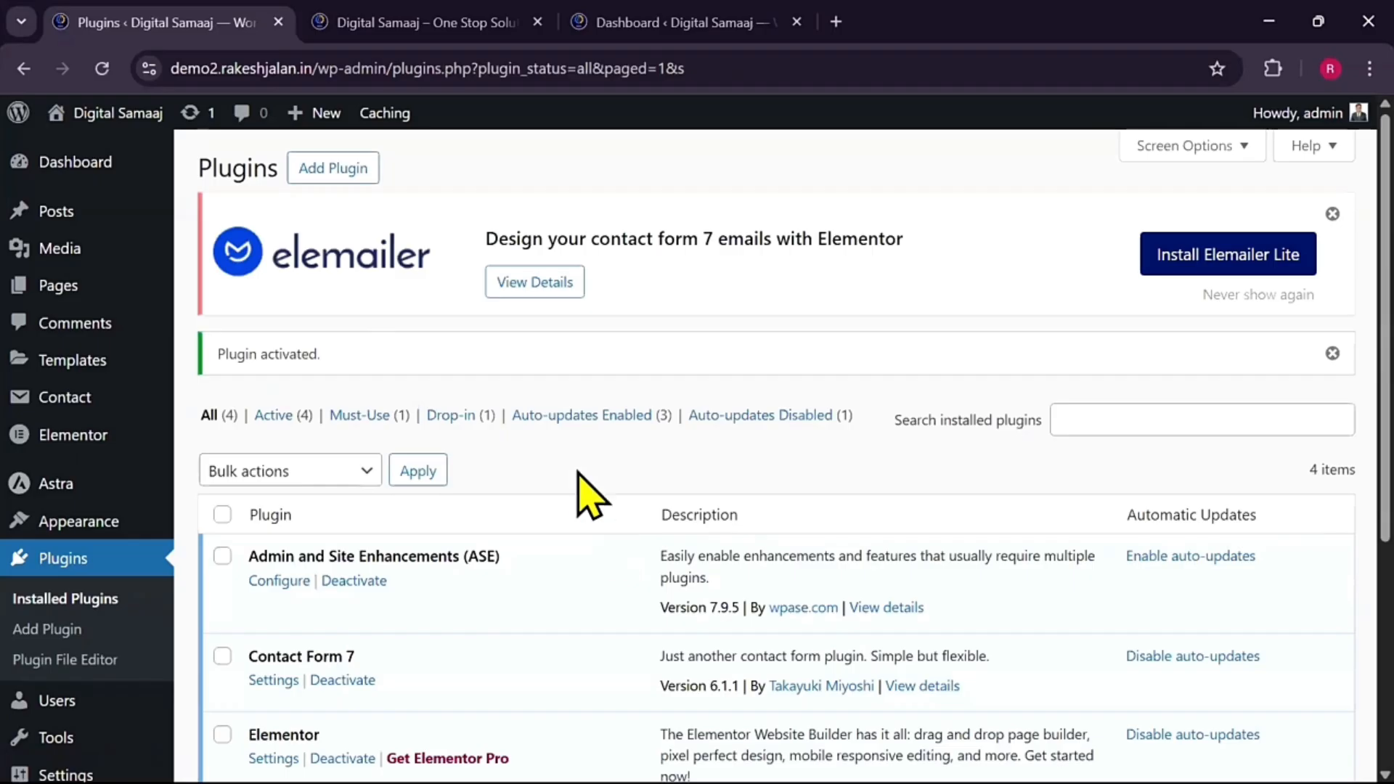
Enable auto-updates in the ASE row of the Installed Plugins list
scroll(825, 530, down, 2)
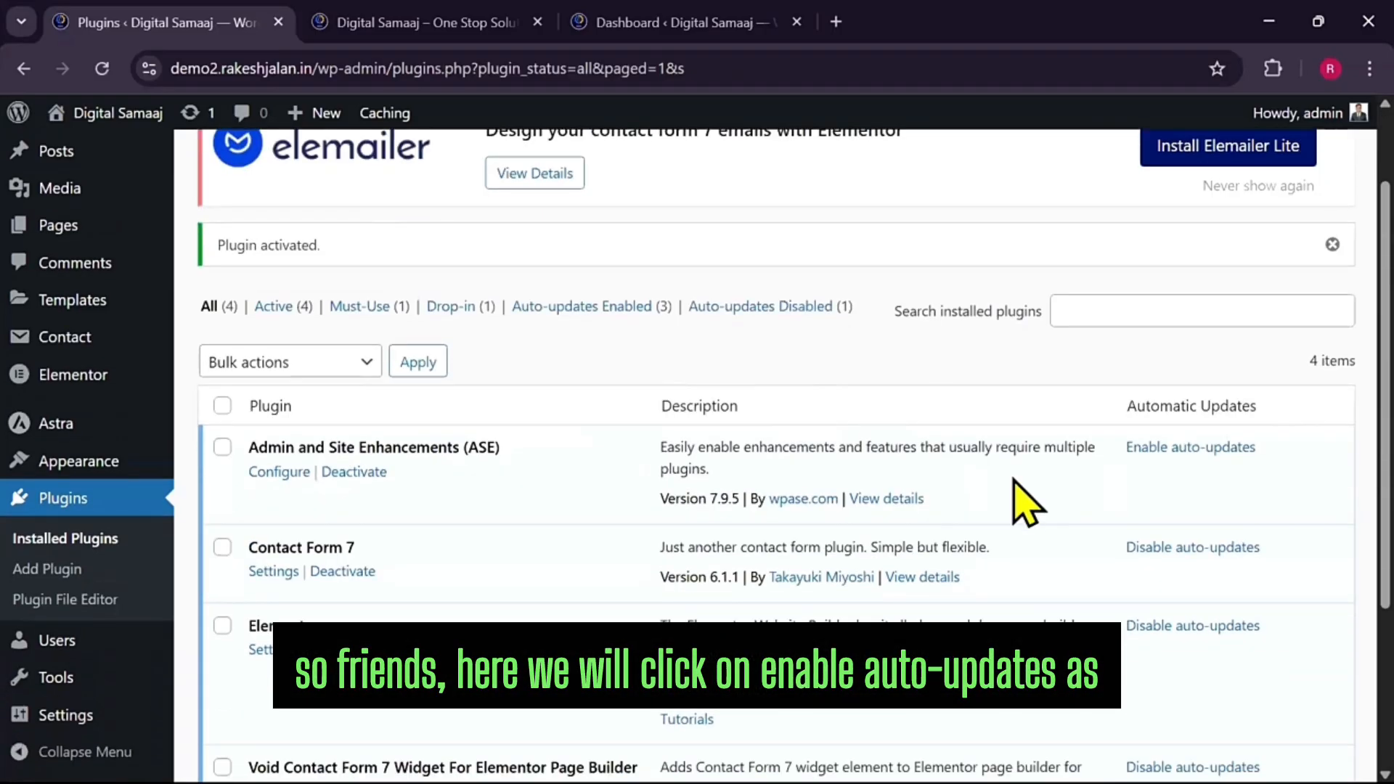
click(1176, 449)
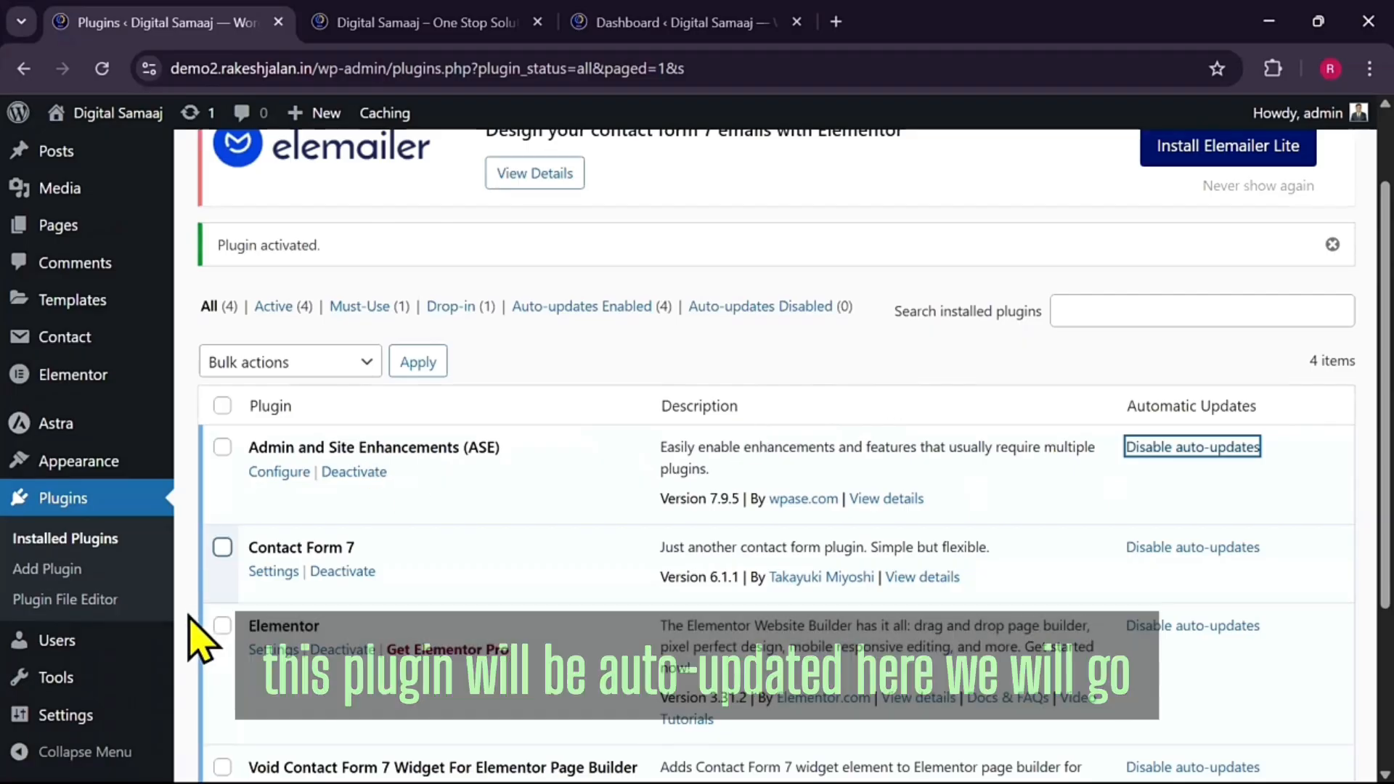
mouse_move(82, 682)
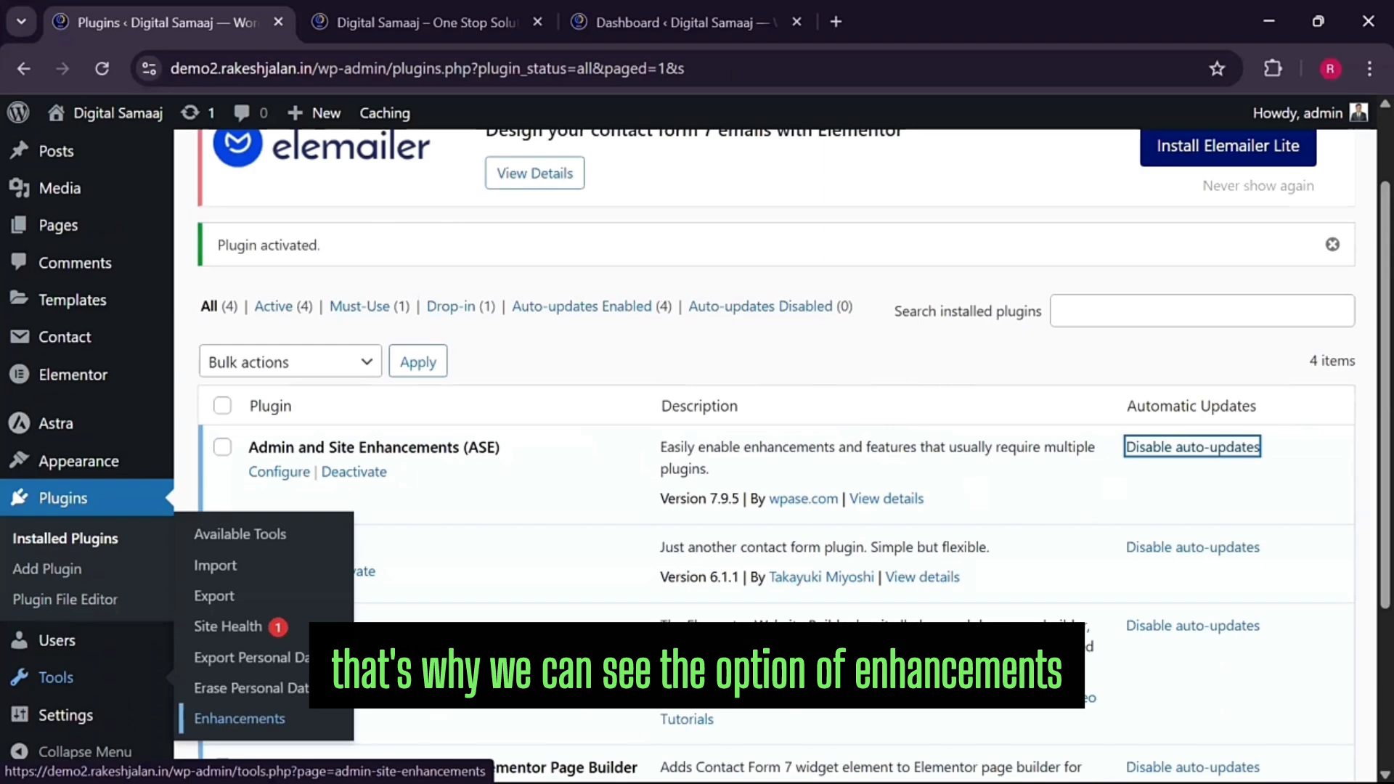
Open Tools > Enhancements and scroll to ASE's Admin Interface options, including Hide Admin Notices
click(239, 718)
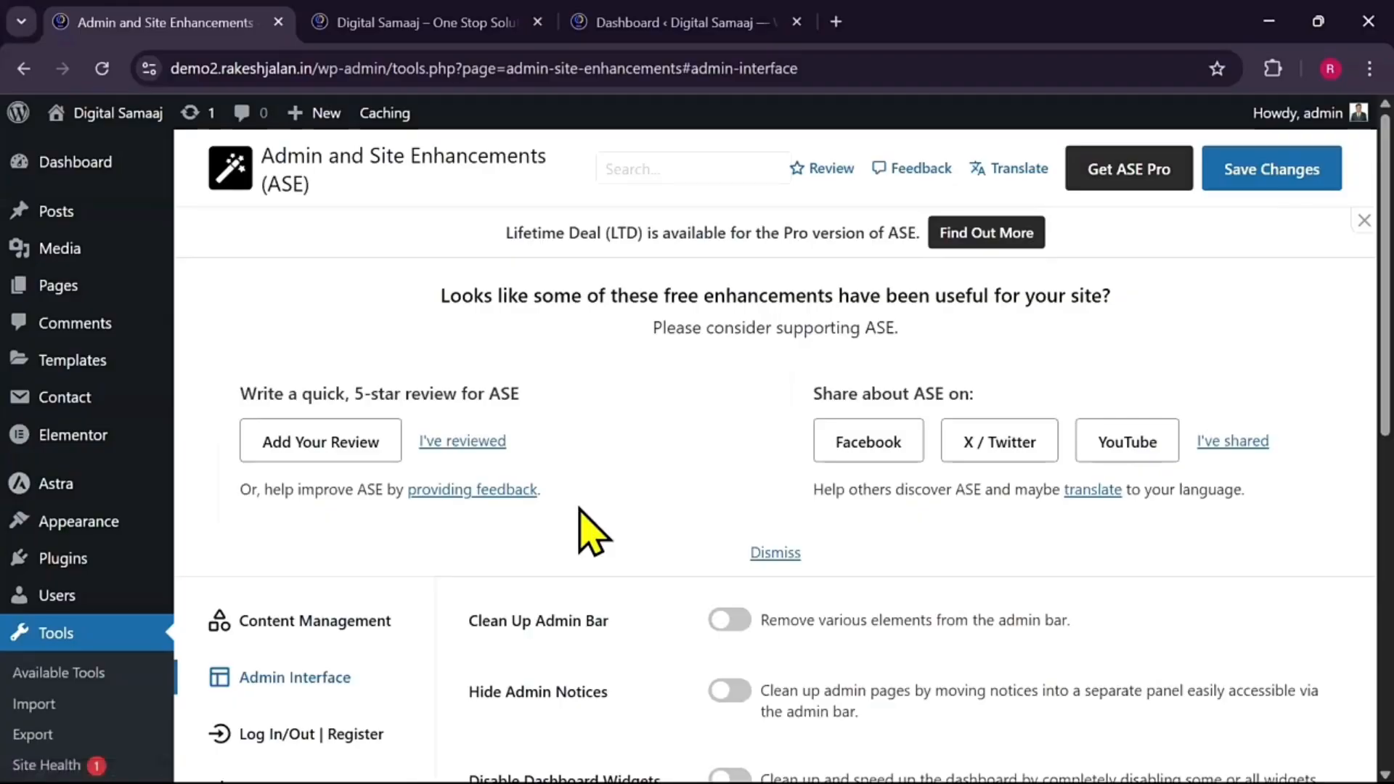
scroll(577, 526, down, 3)
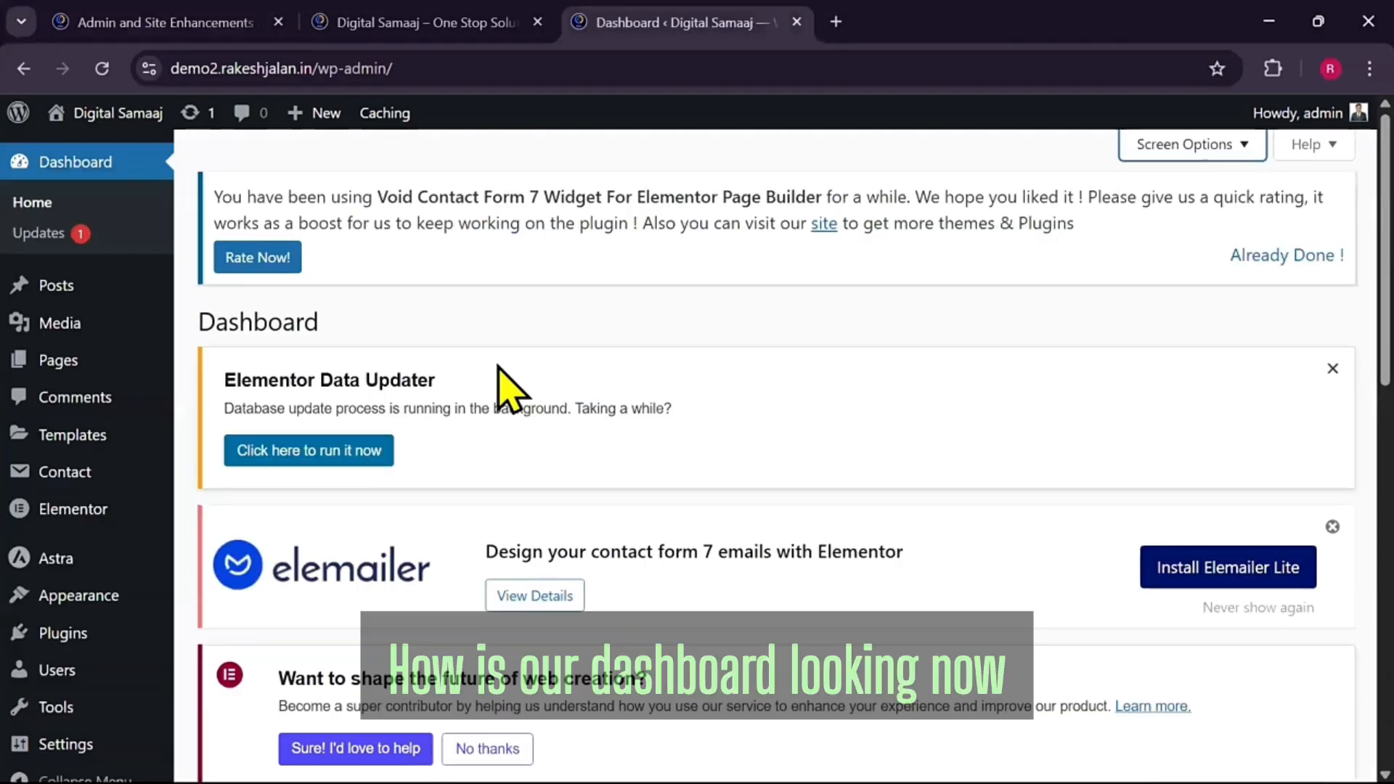
Scroll through the ASE Admin Interface settings and return to the ASE settings tab
scroll(498, 389, down, 10)
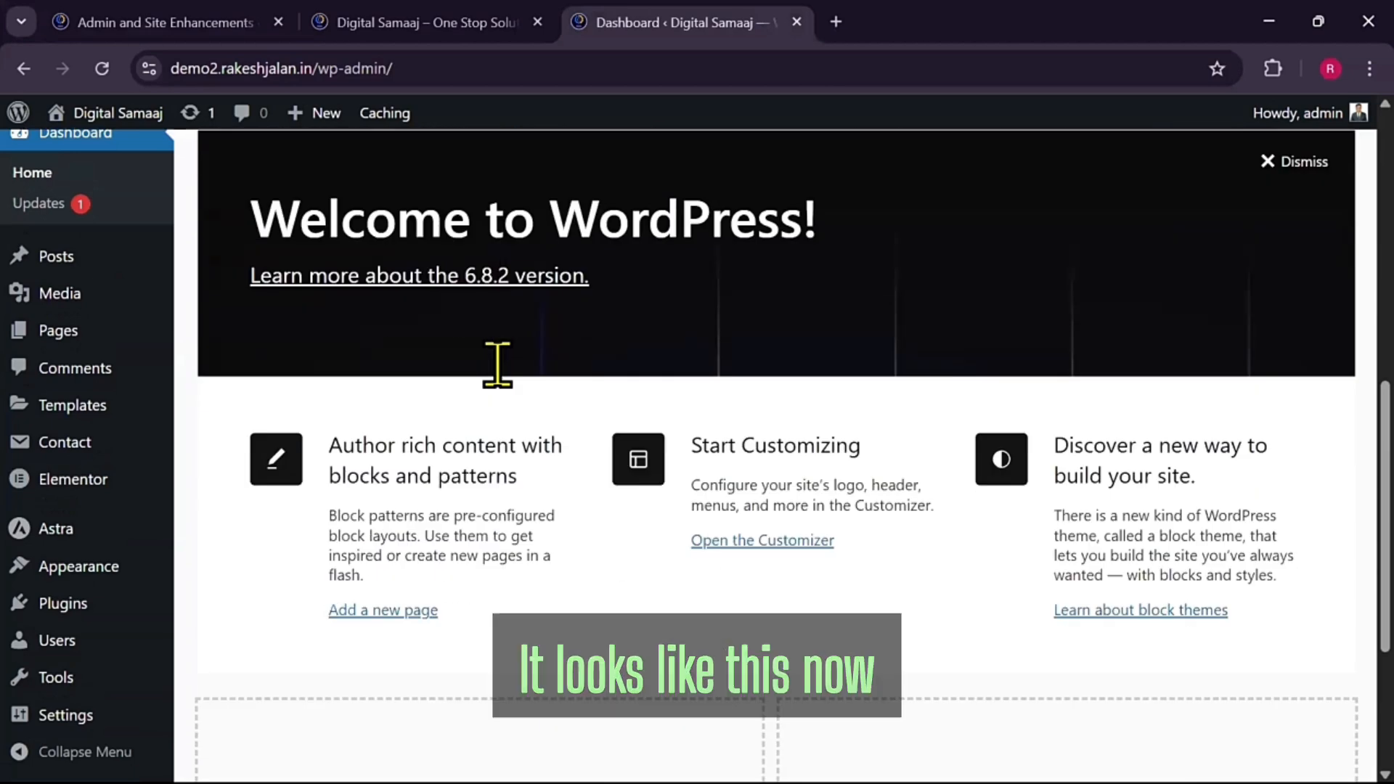
scroll(498, 363, down, 2)
scroll(498, 363, up, 10)
scroll(522, 389, down, 1)
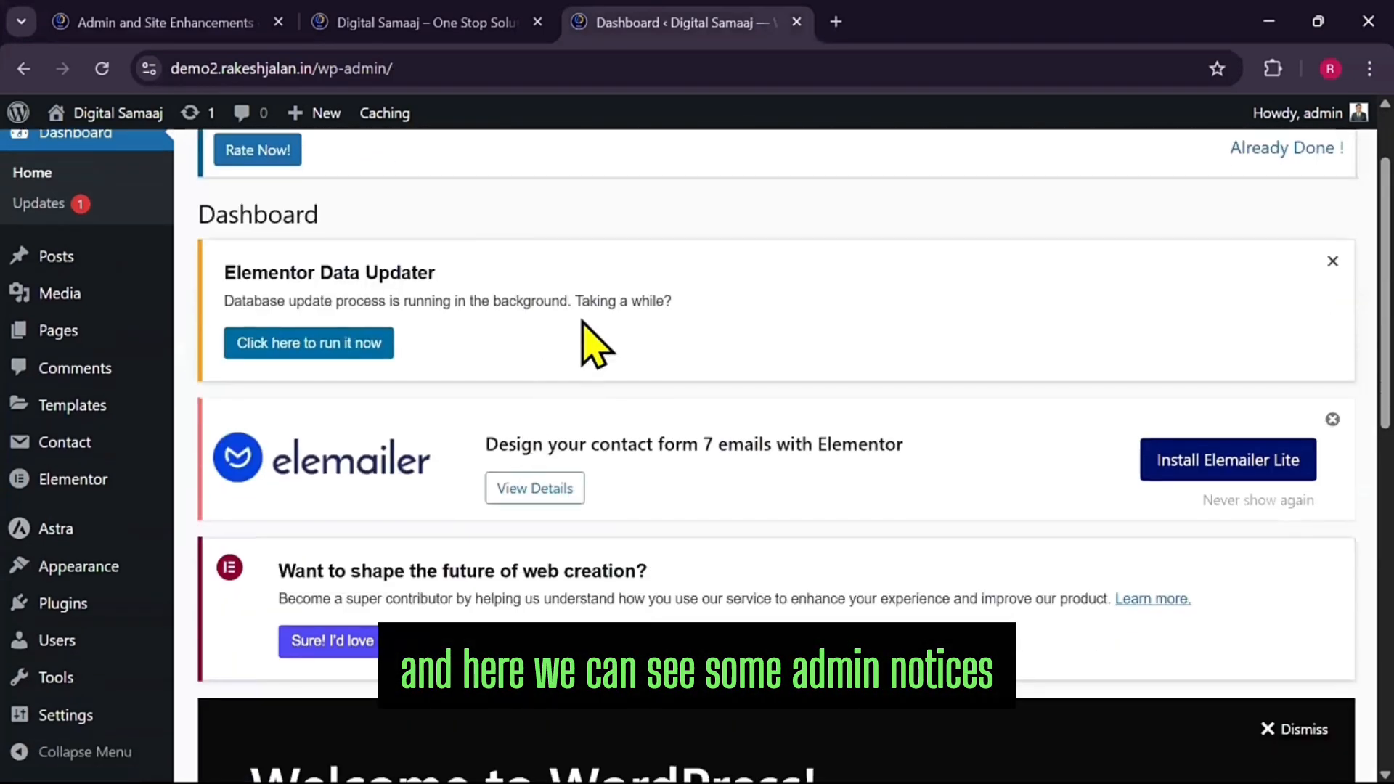
scroll(719, 373, up, 2)
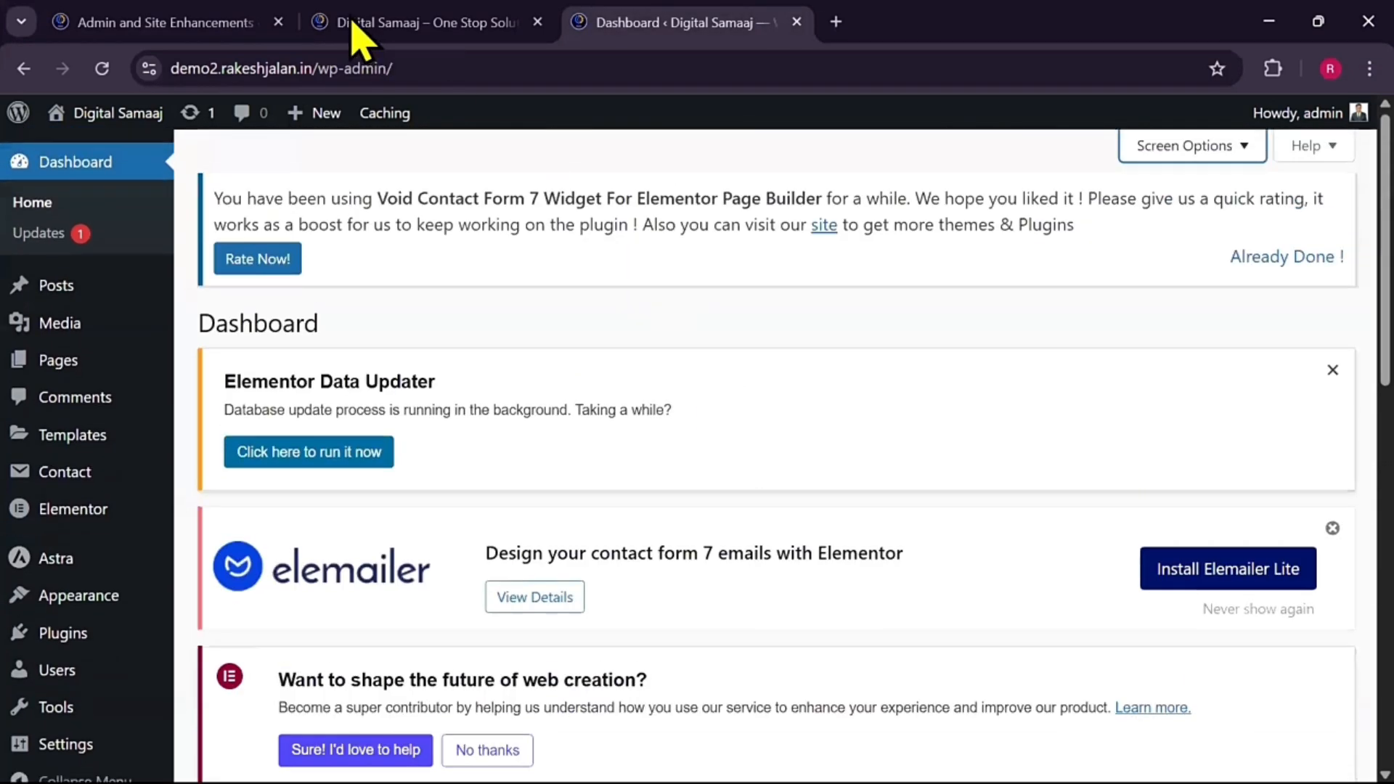
click(191, 29)
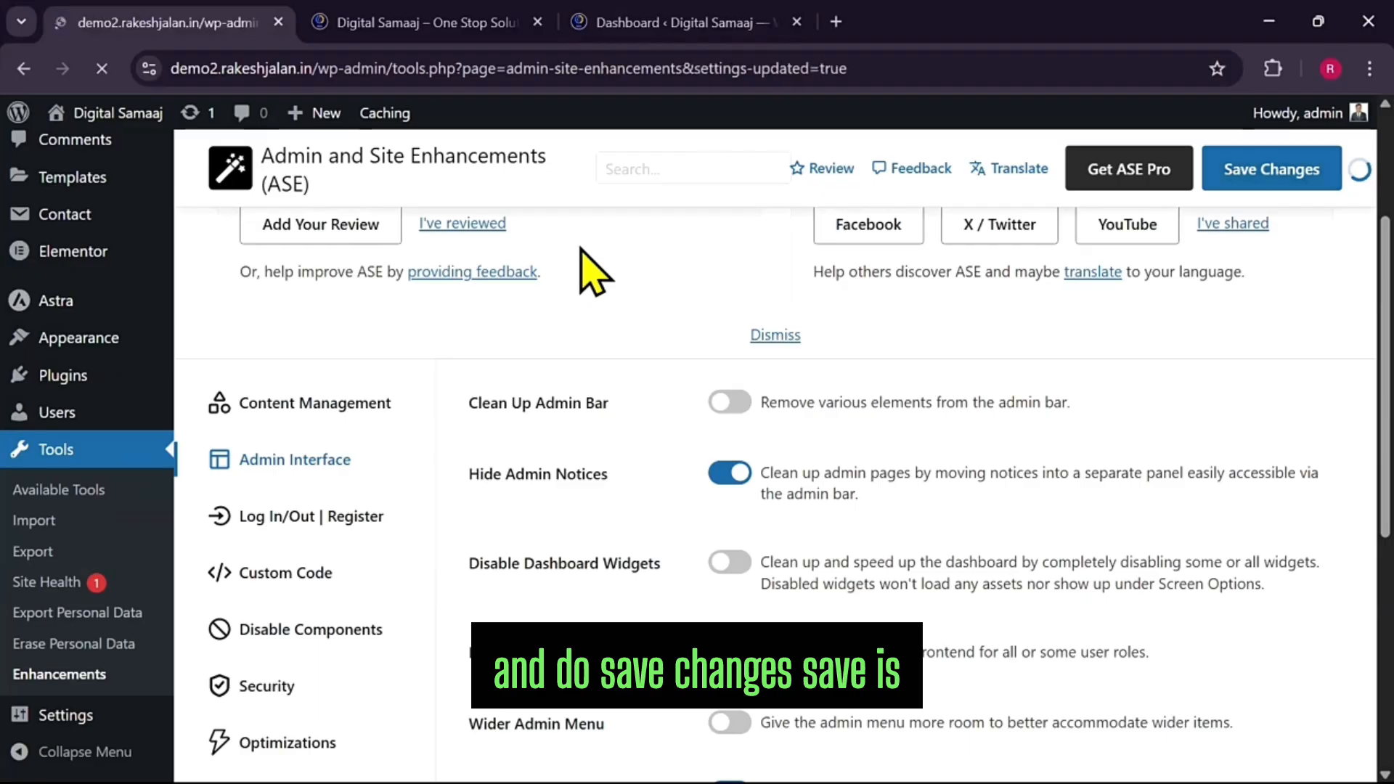
Check the Dashboard's hidden notices in the admin bar Notices panel, then close the panel
click(653, 30)
scroll(533, 284, down, 3)
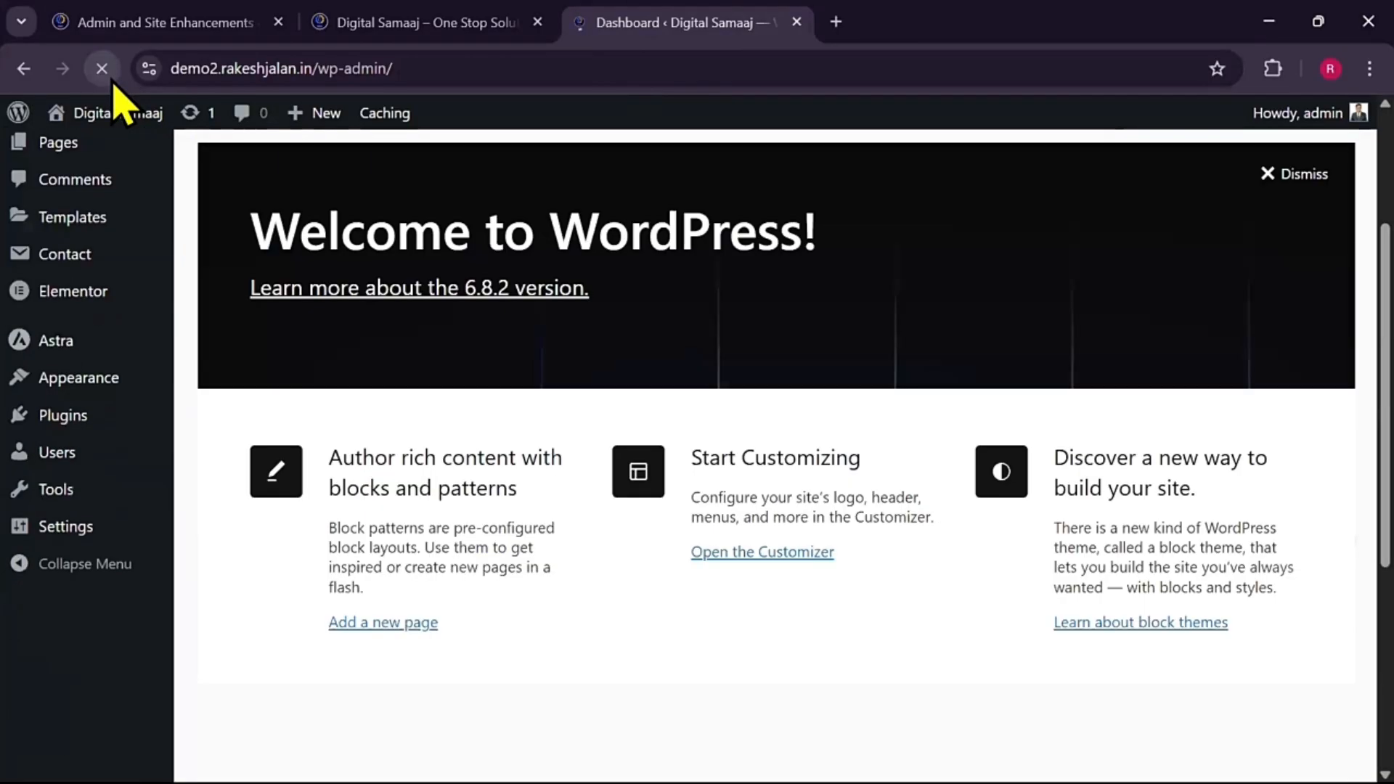
scroll(570, 557, up, 3)
scroll(591, 504, down, 6)
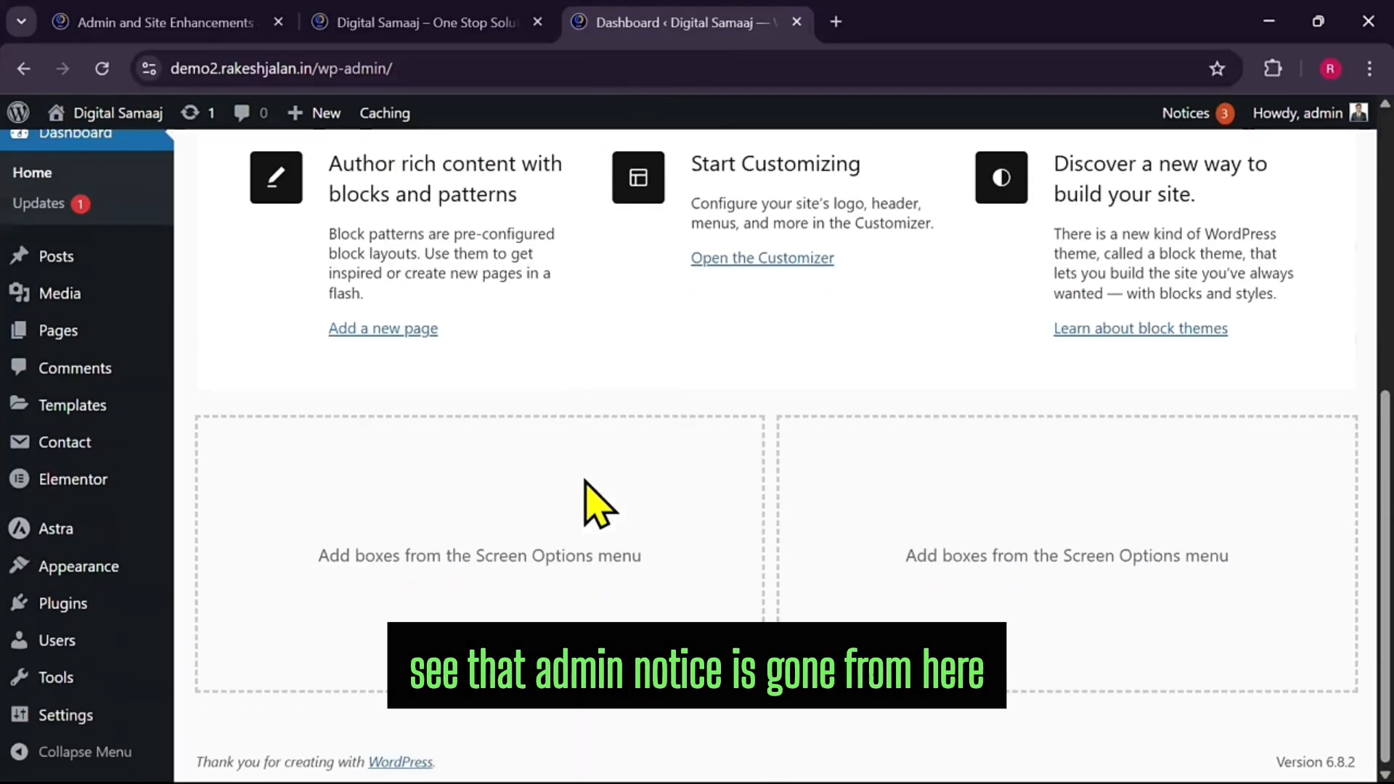
scroll(591, 501, up, 6)
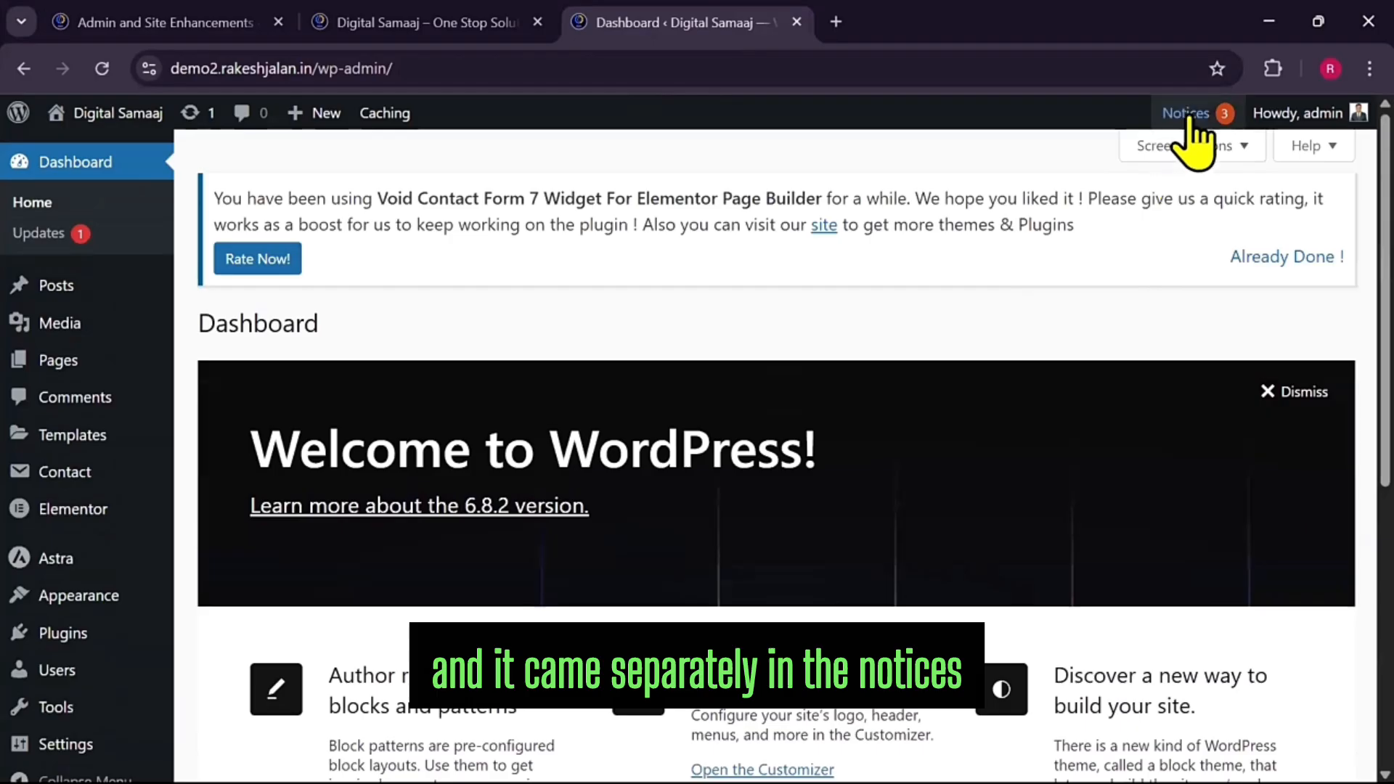
click(1203, 122)
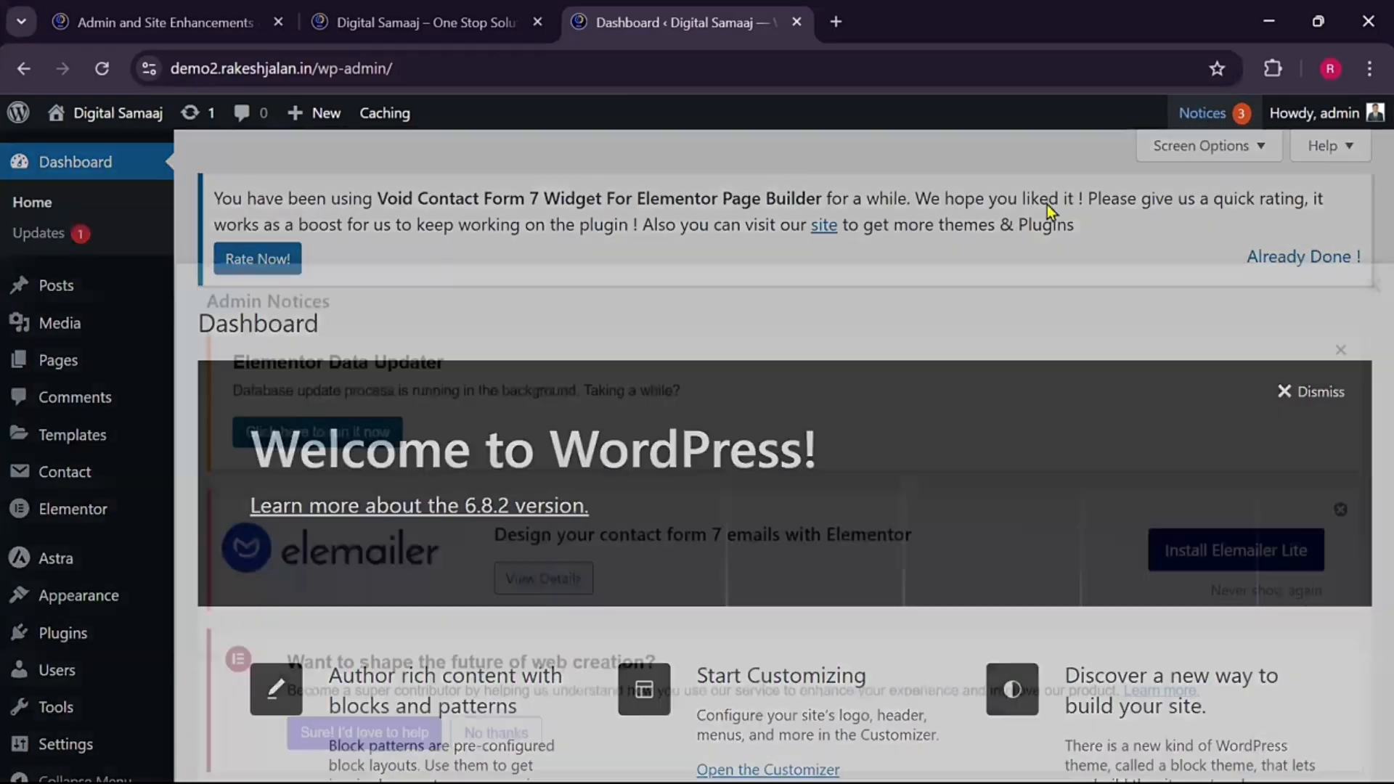
click(1372, 151)
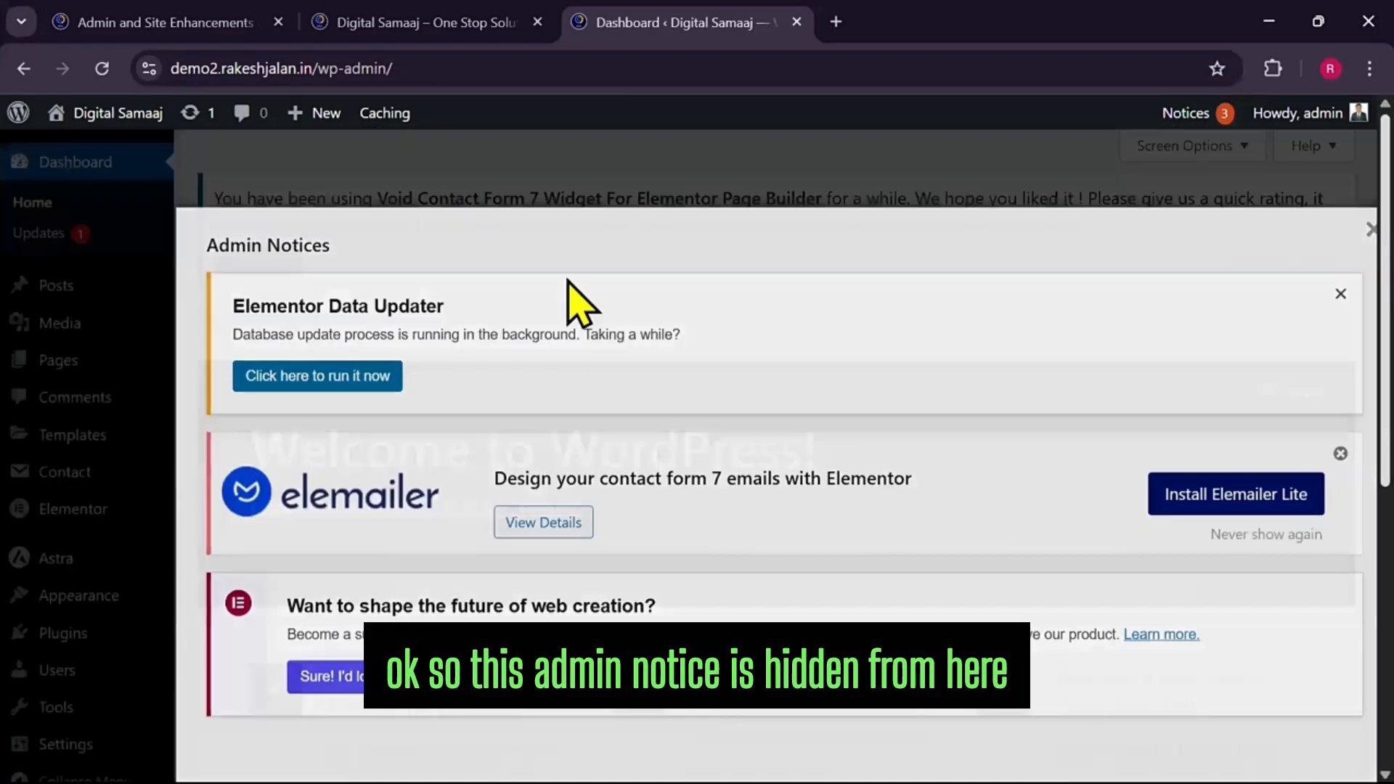
scroll(240, 217, down, 3)
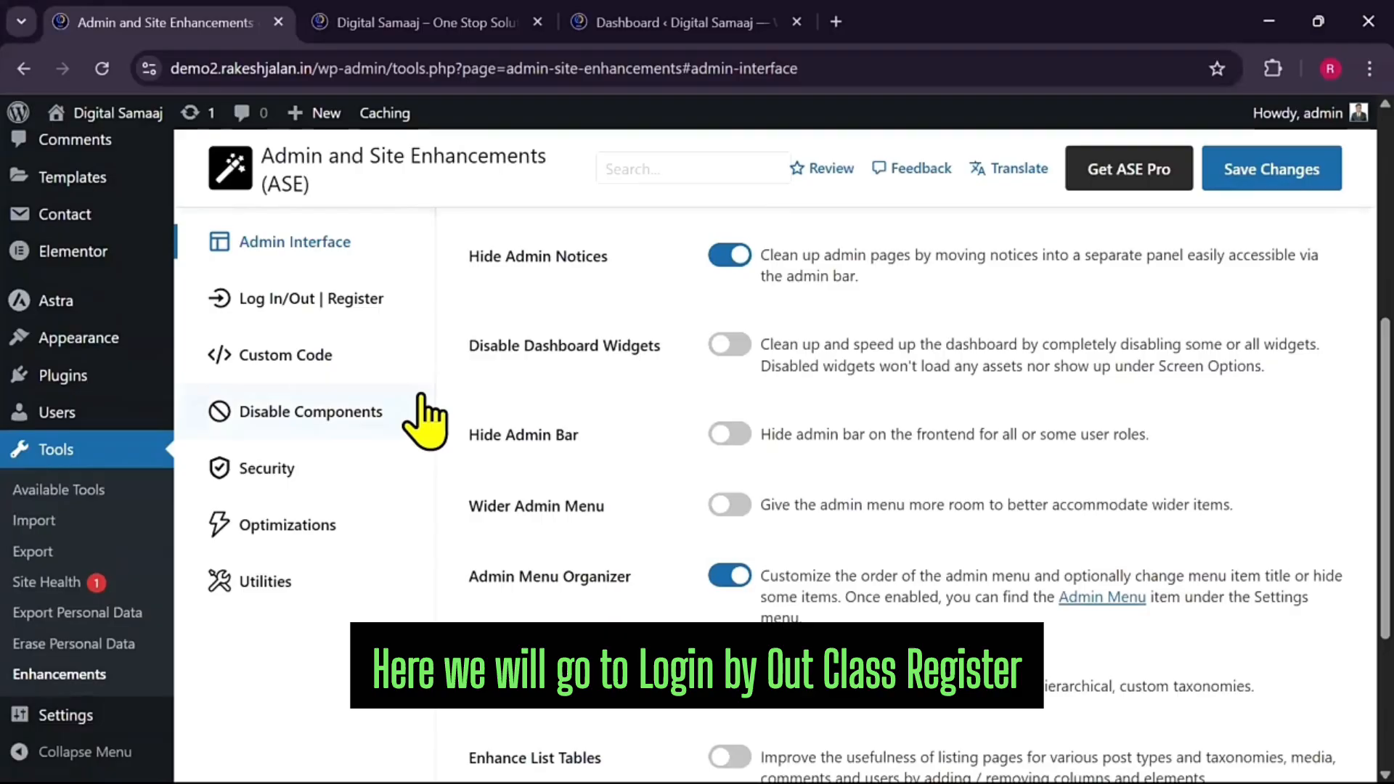
Scroll up to ASE's Admin Interface section showing Hide Admin Notices and Admin Menu Organizer
scroll(426, 413, up, 3)
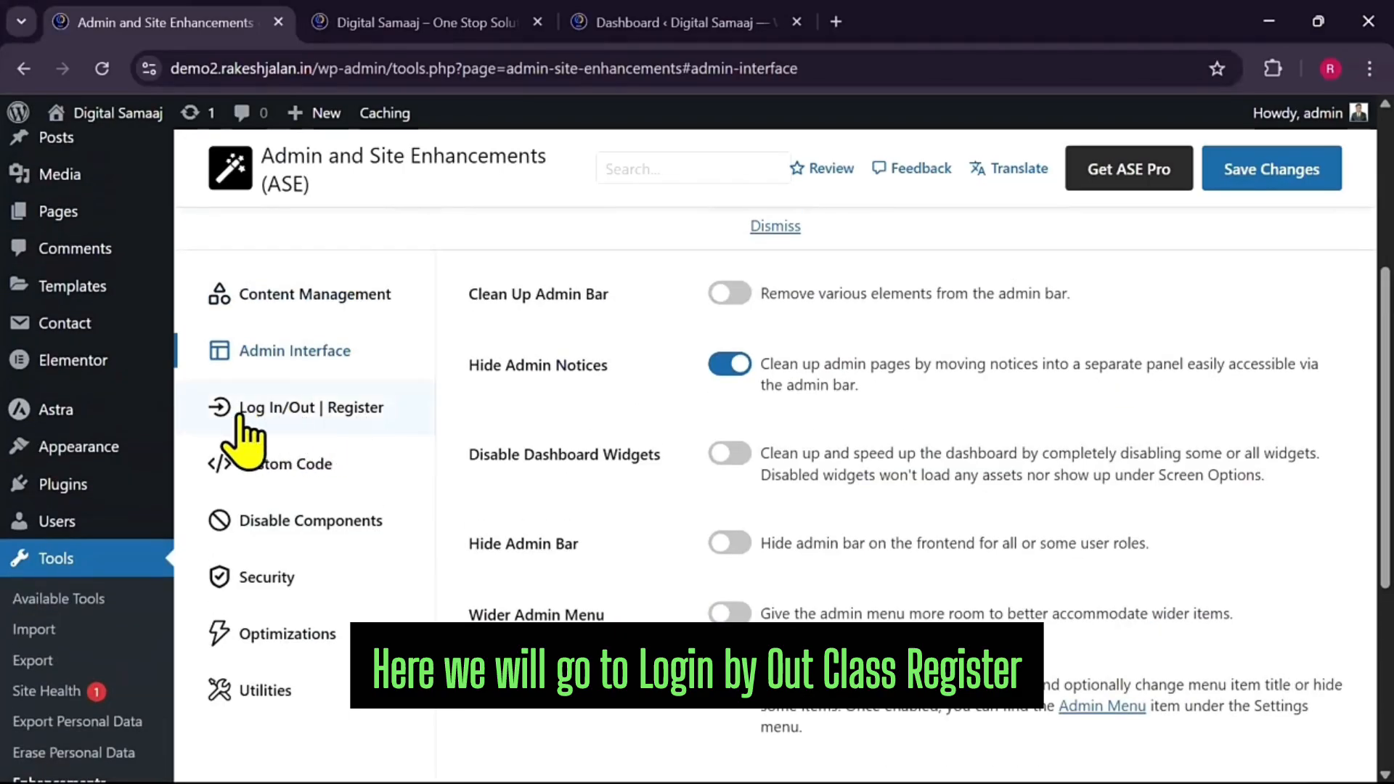
In Log In/Out | Register, enable Change Login URL with slug 'mylogin' and save
click(320, 421)
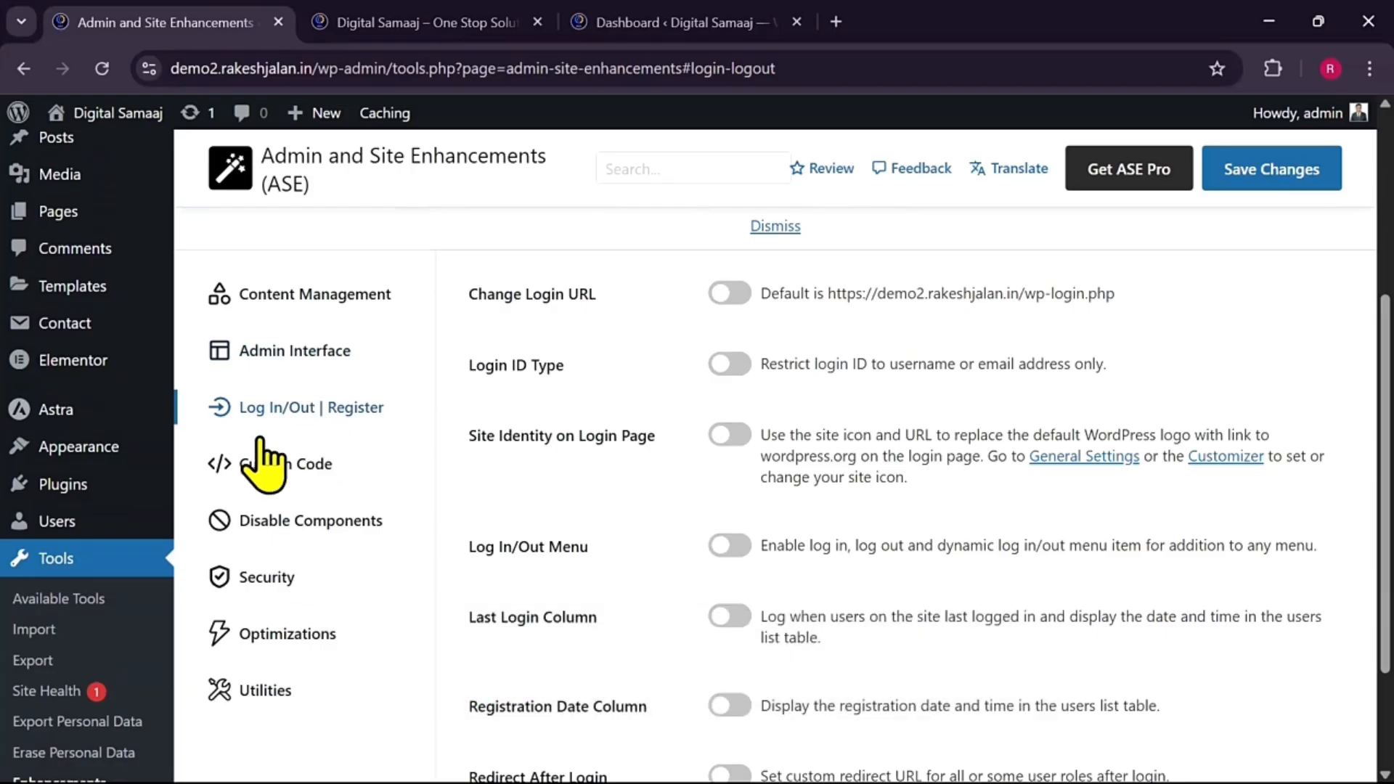
click(724, 298)
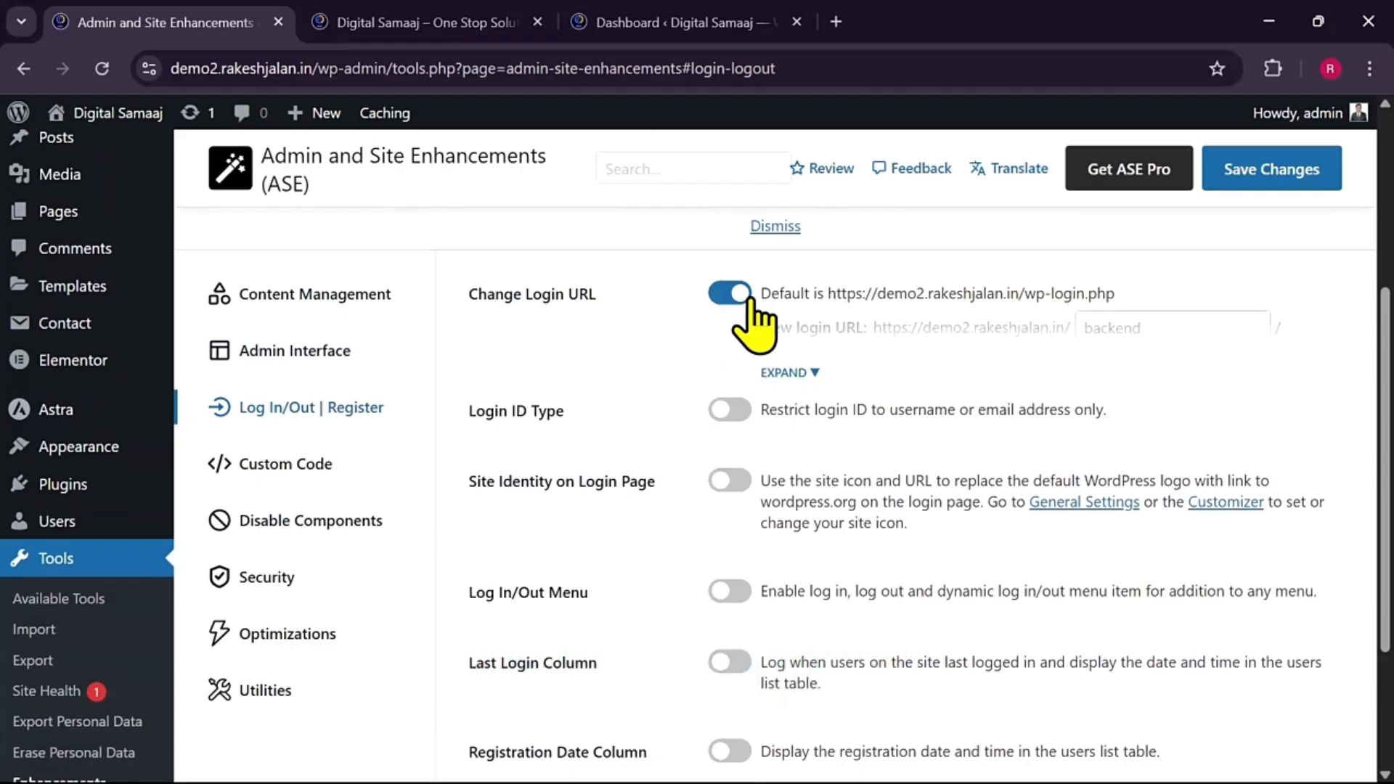
click(784, 372)
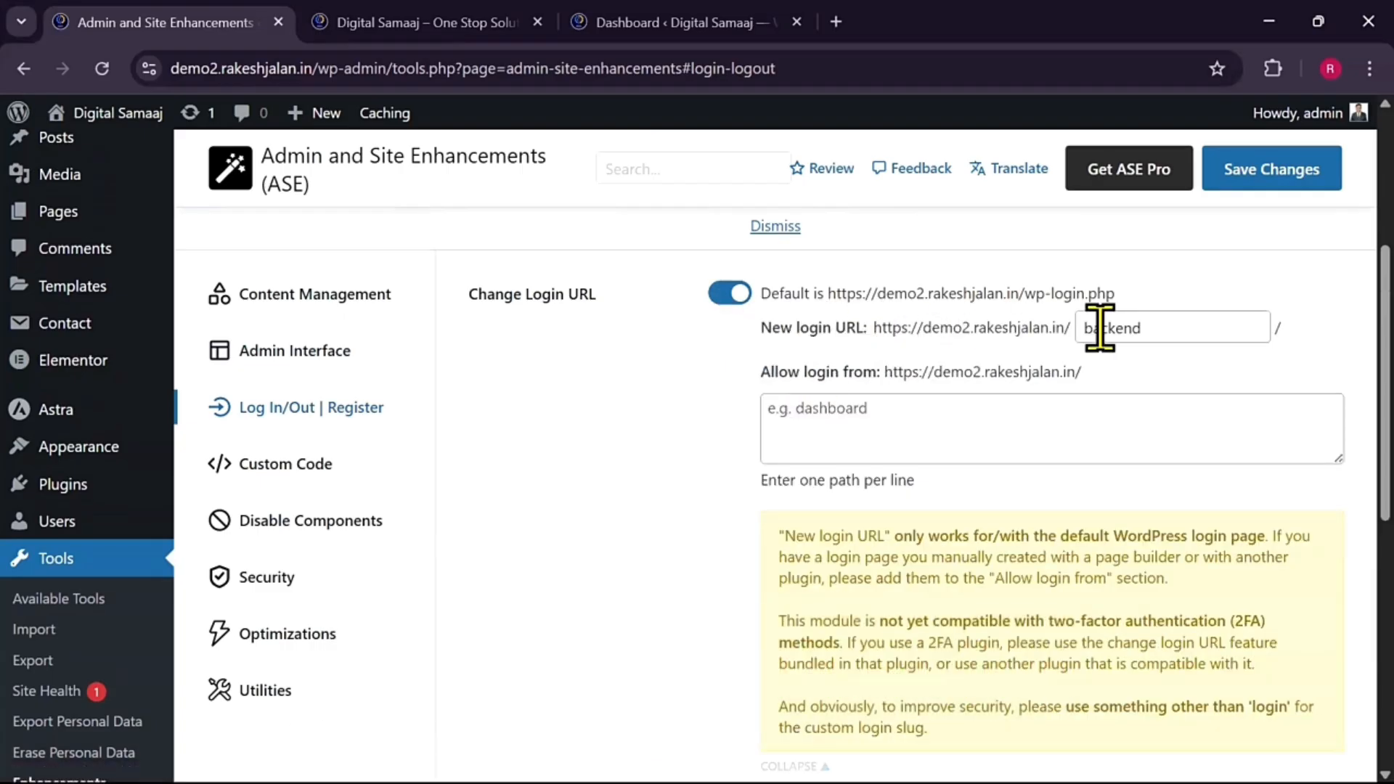
drag(1179, 327, 1081, 328)
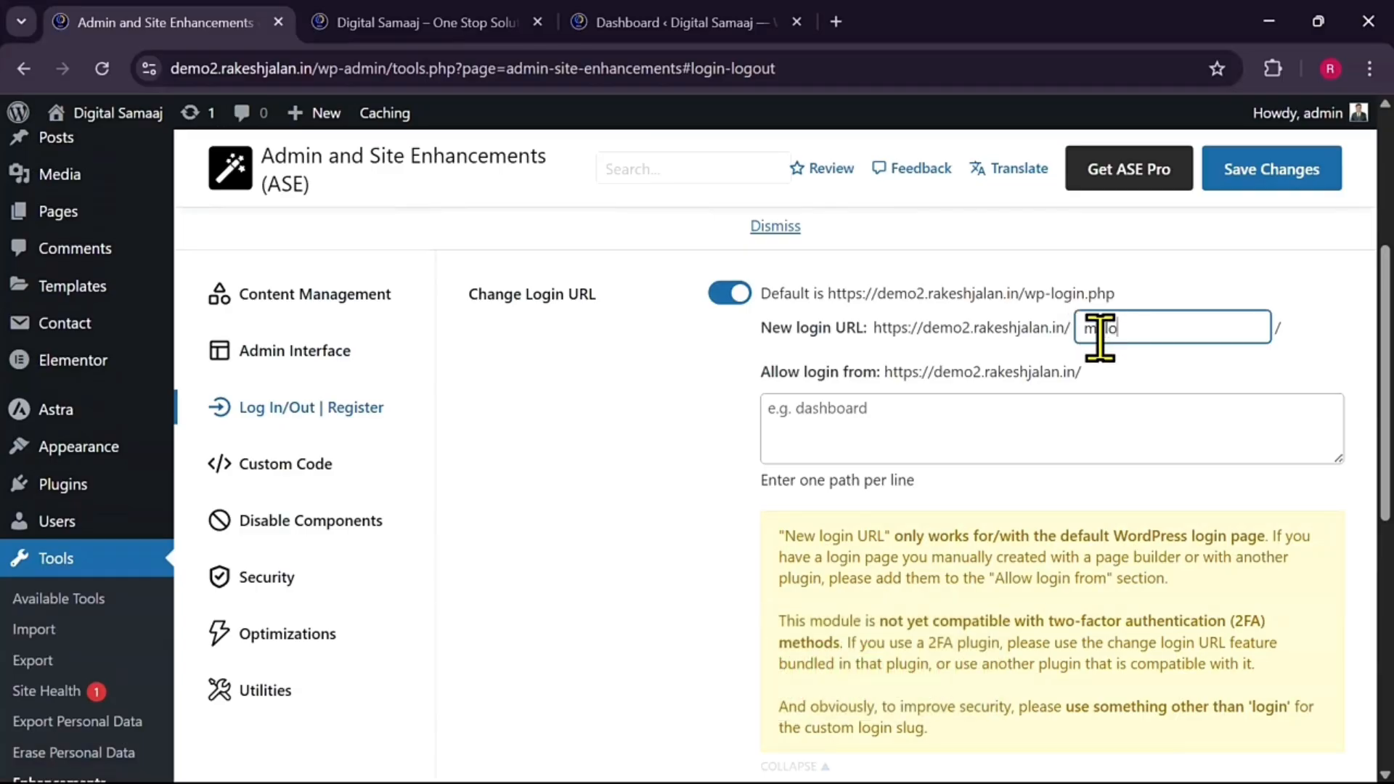
text(ylogin)
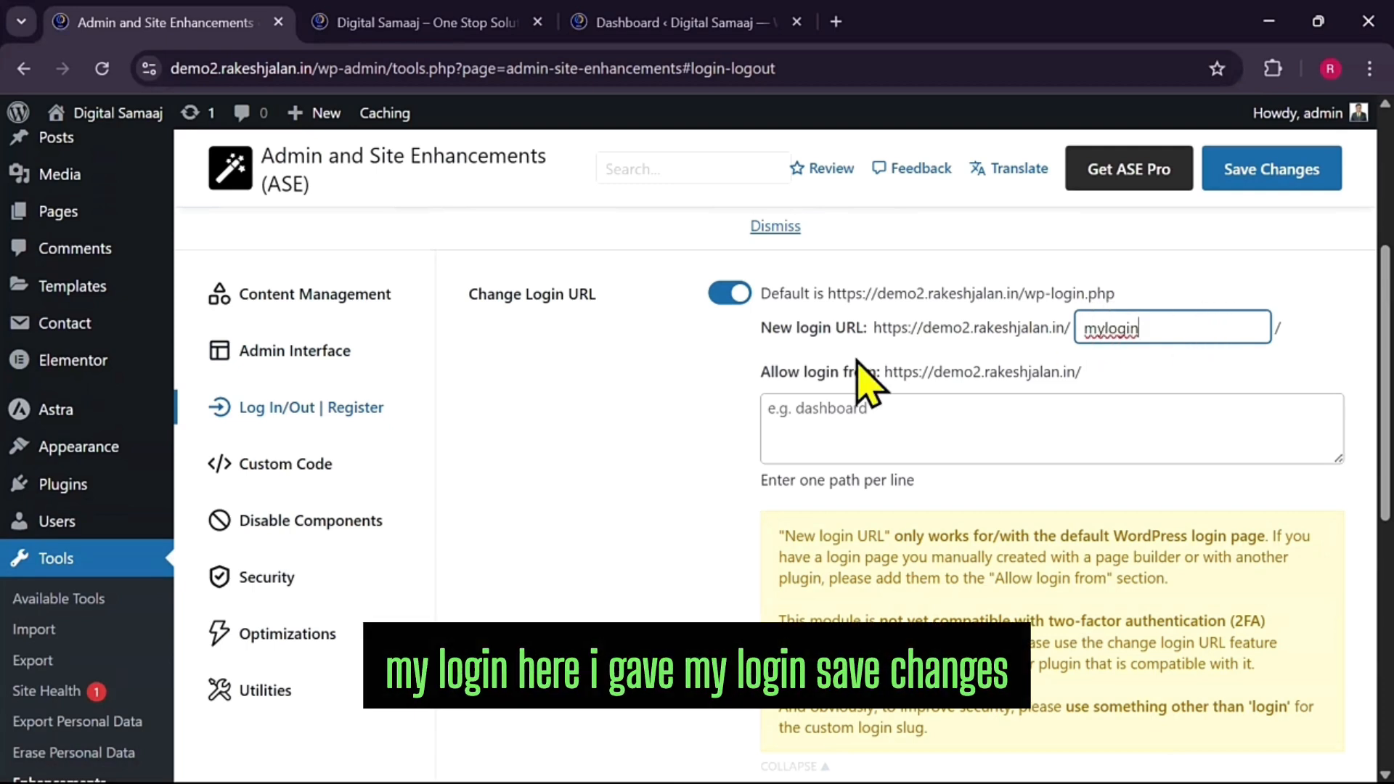
click(1258, 196)
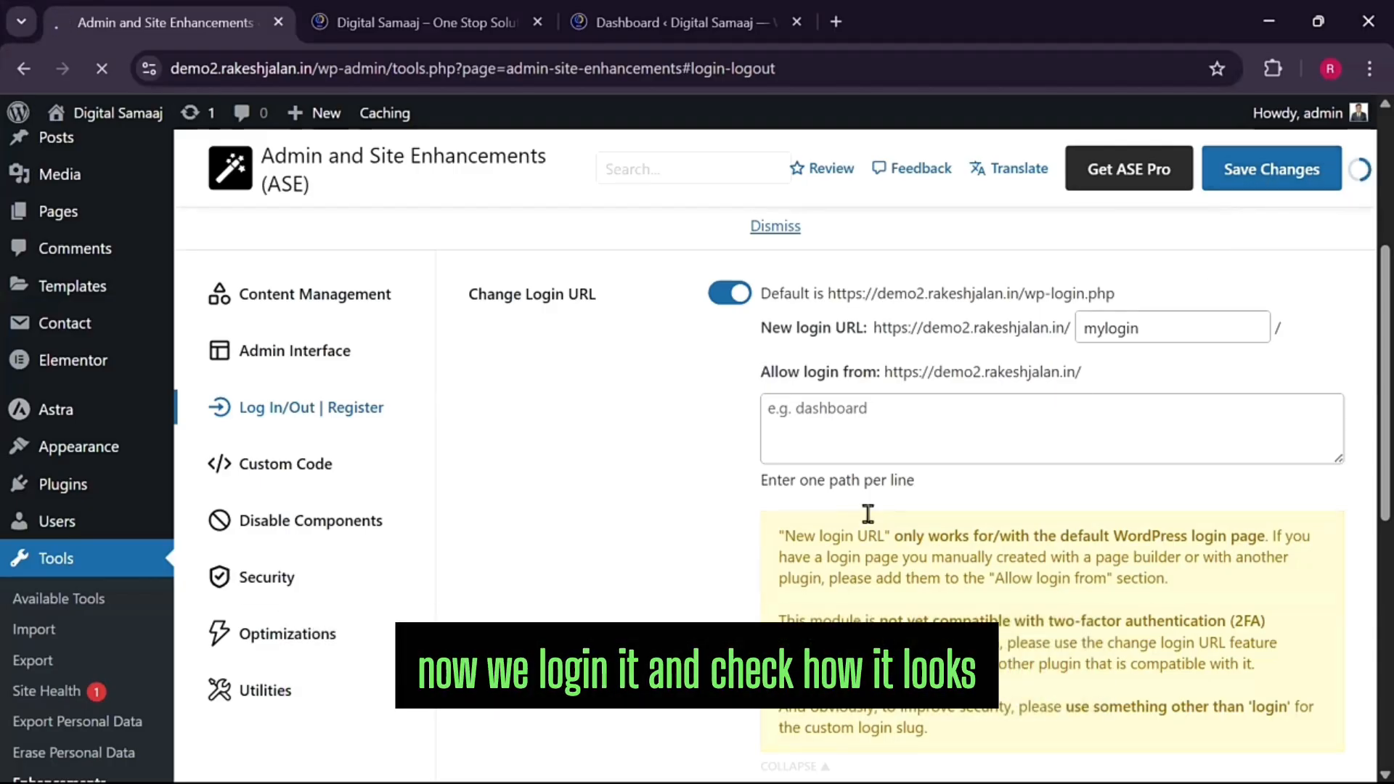
In a new Incognito window, load demo2.rakeshjalan.in/wp-admin, which shows a not-found page
click(1368, 68)
click(1180, 174)
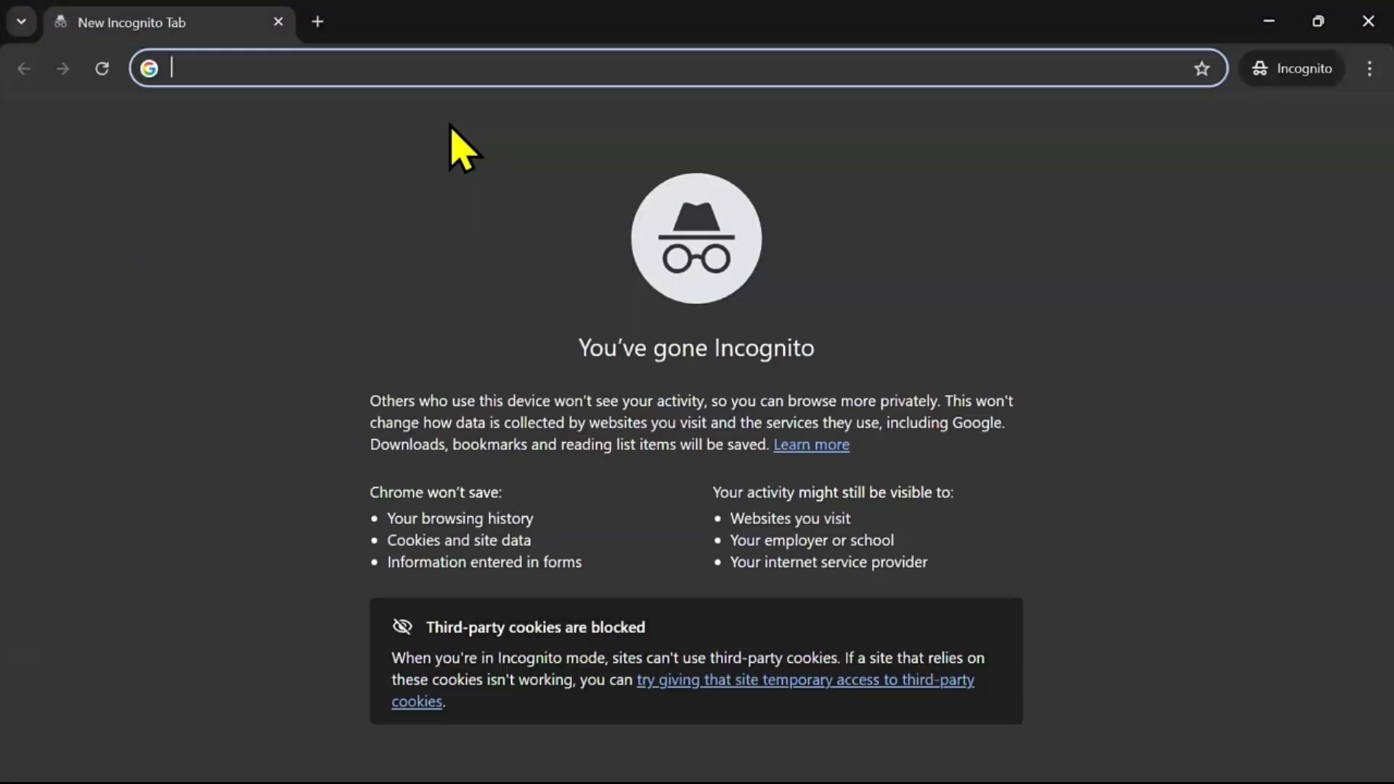
text(demo2.rakeshjalan.in)
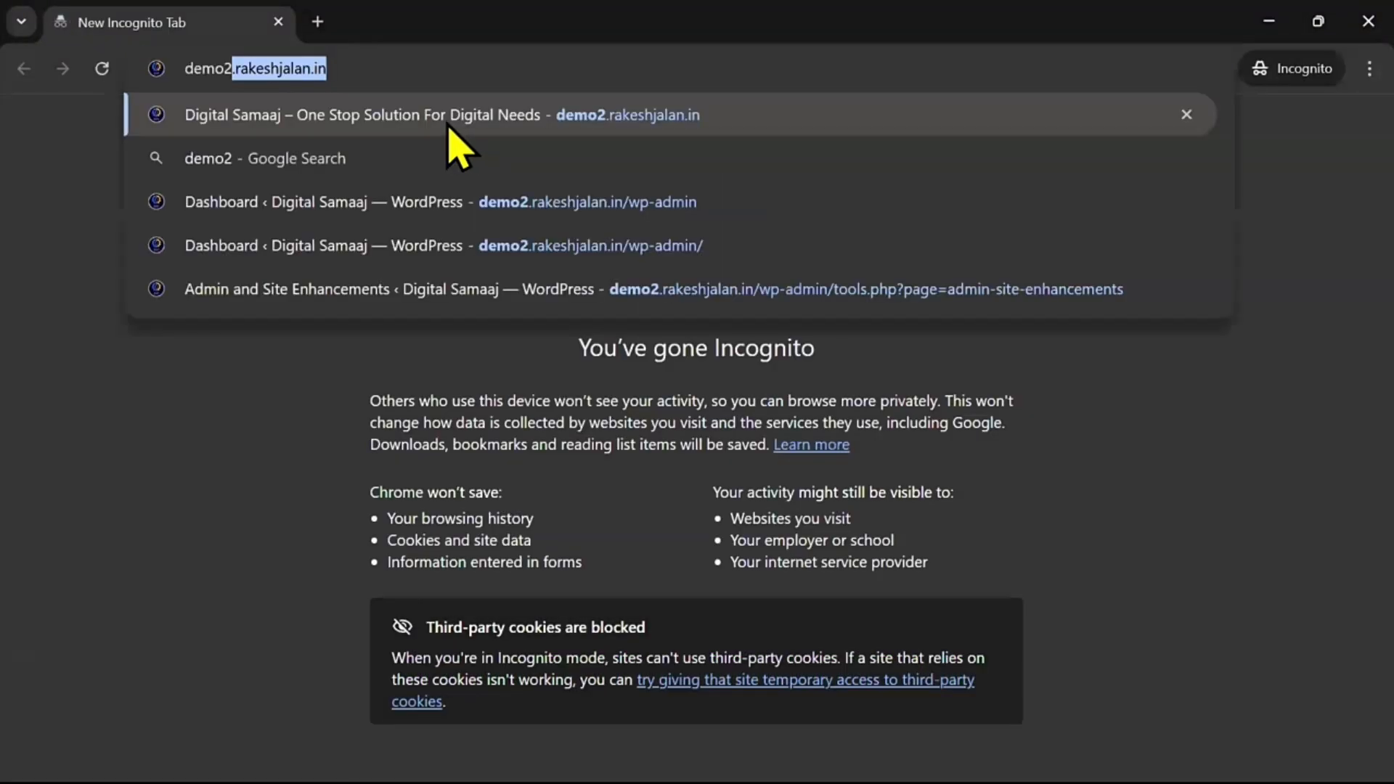
key(End)
text(/wp-admin)
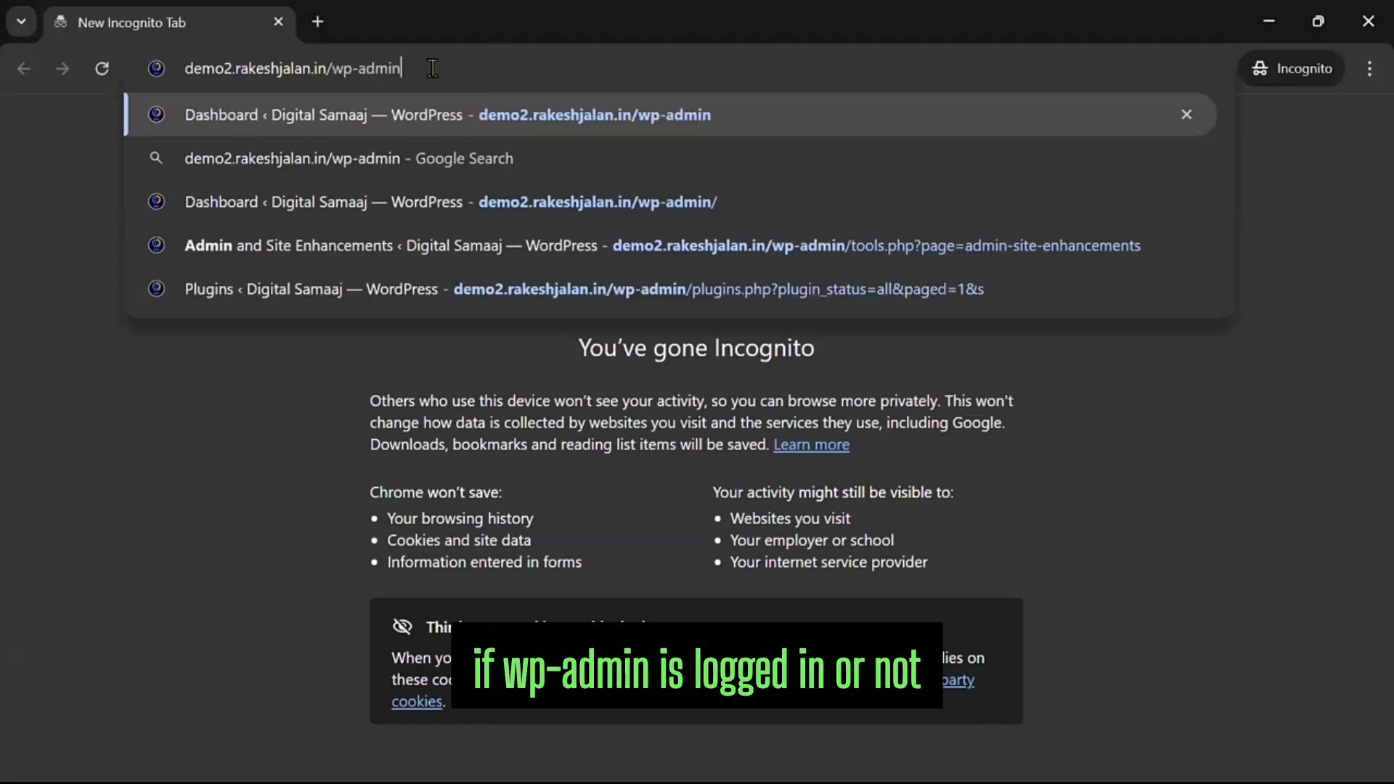
key(Return)
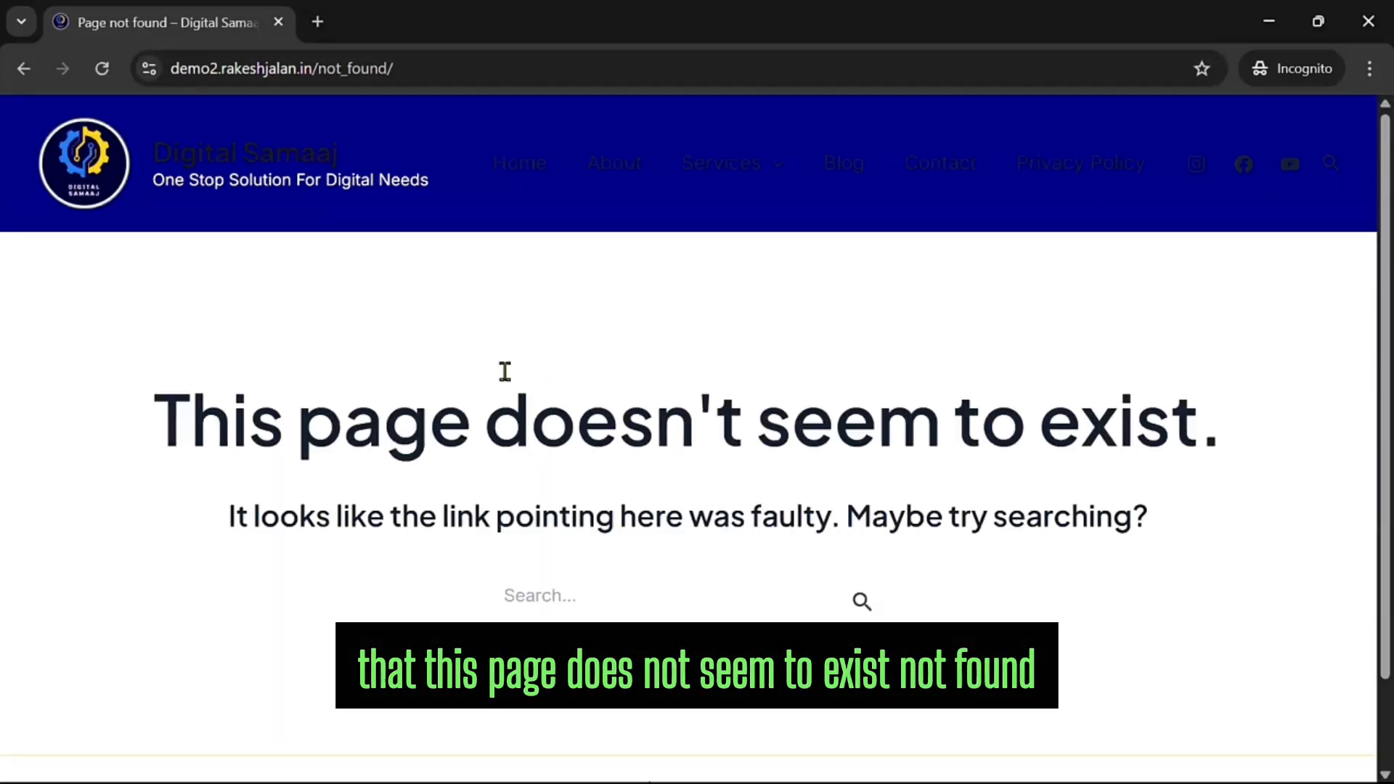
Change the address to demo2.rakeshjalan.in/mylogin and load the new login page
click(392, 67)
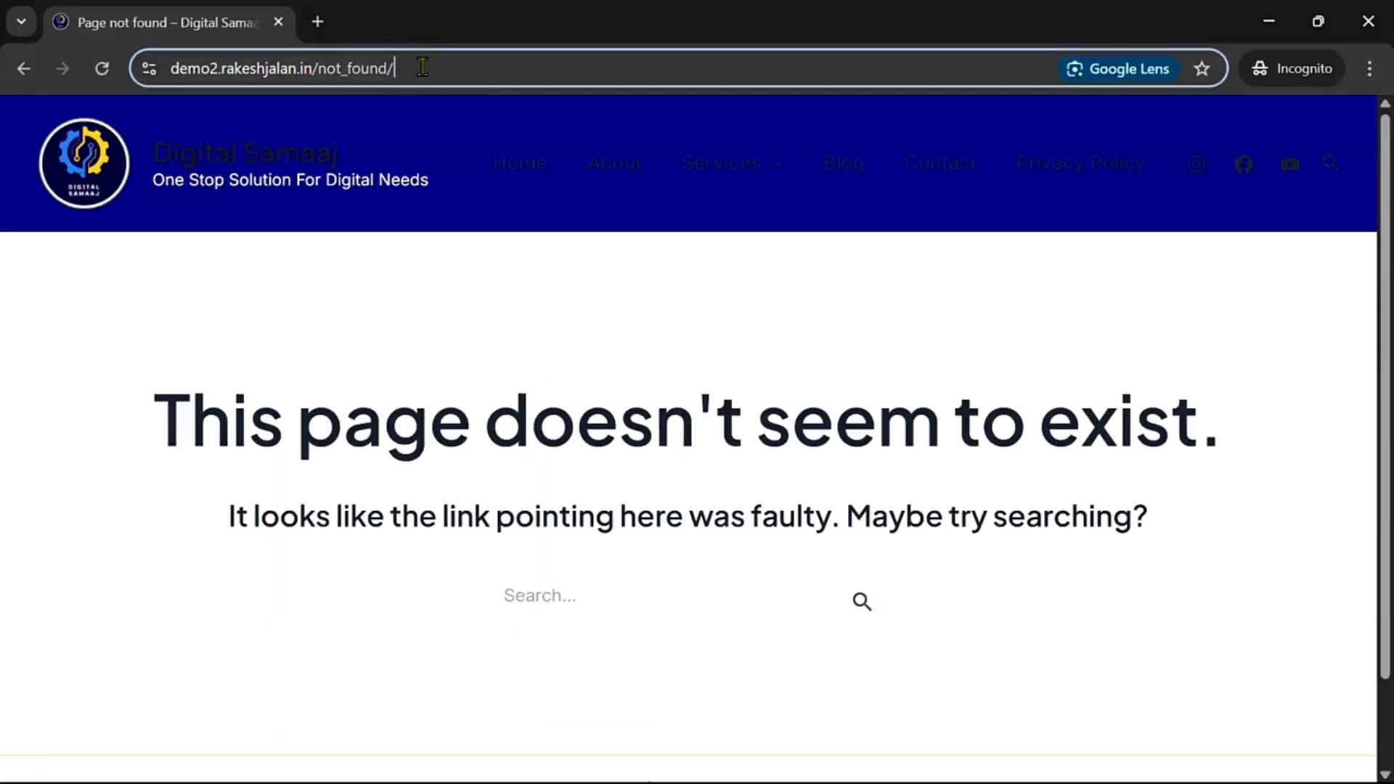
click(346, 70)
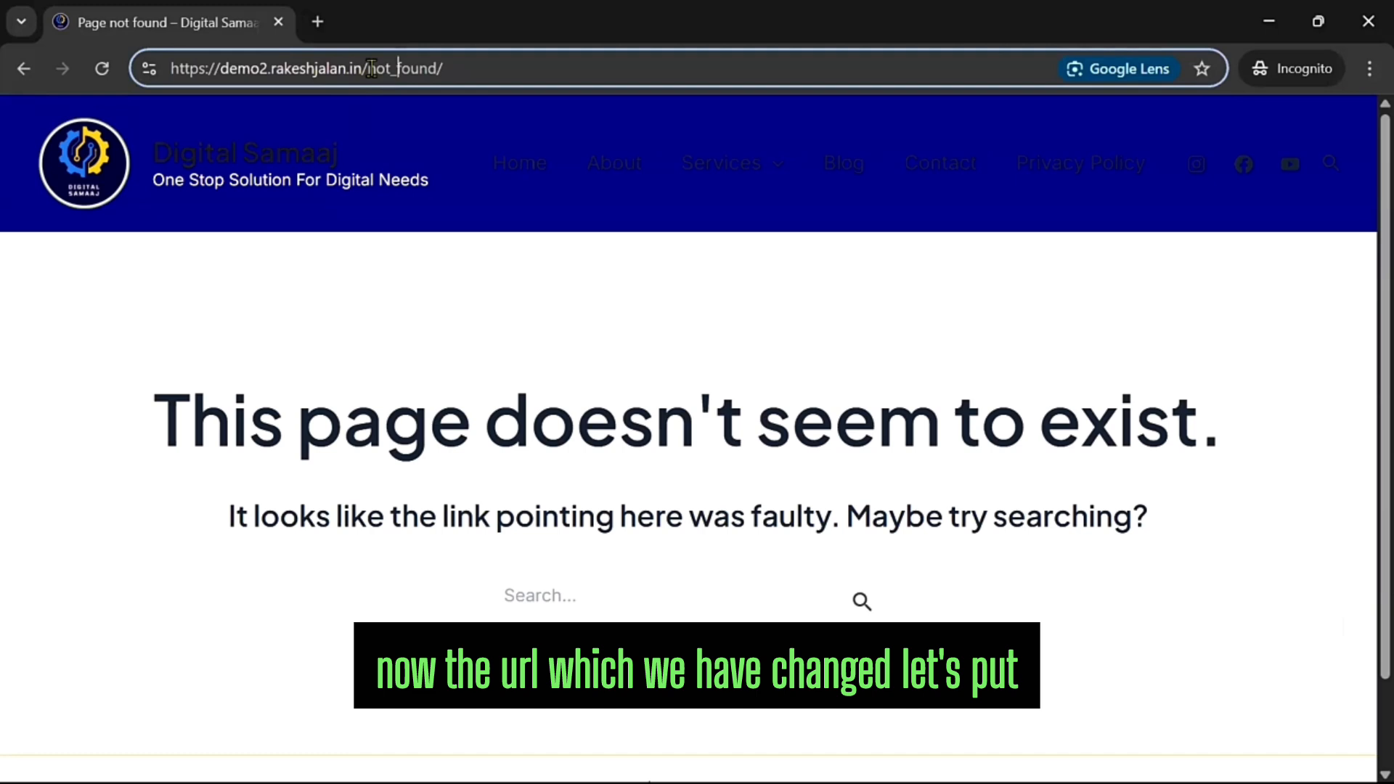
text(y)
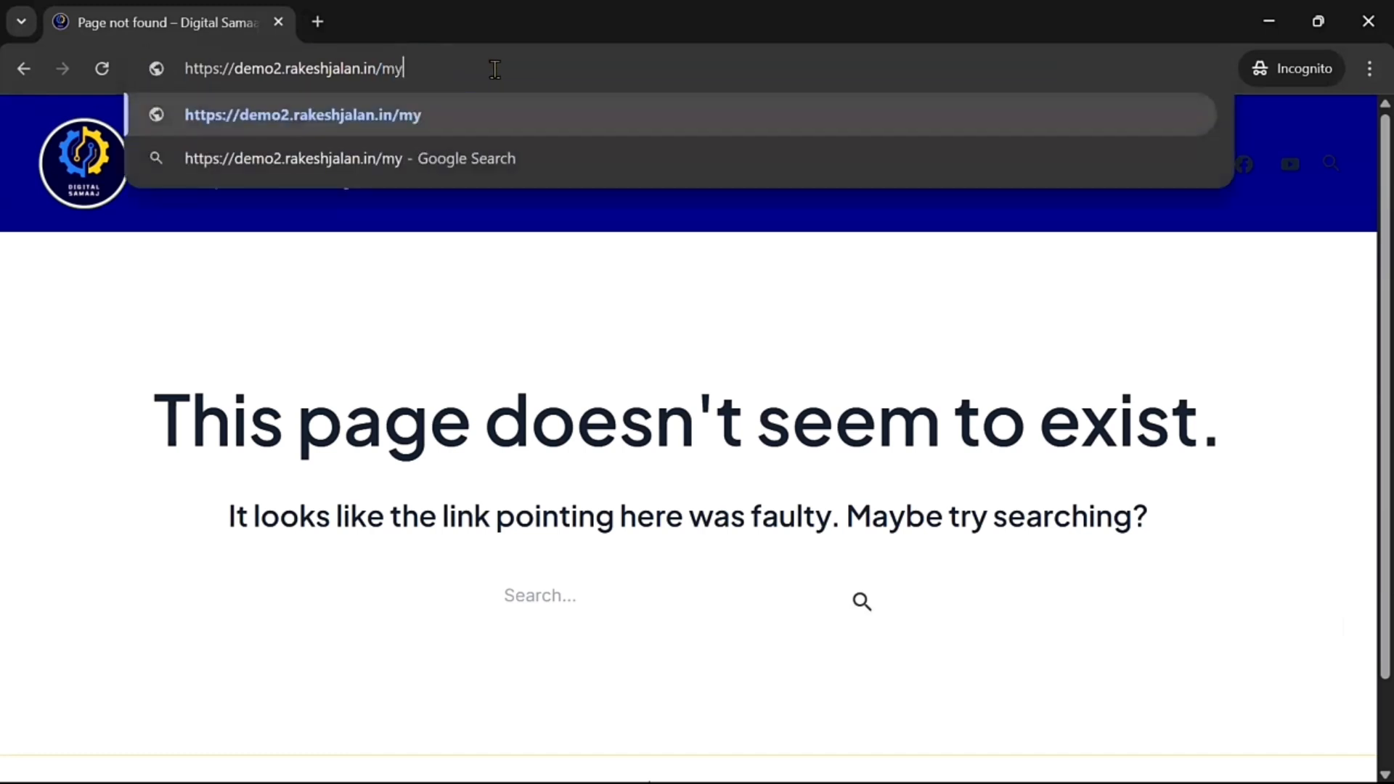
text(login)
key(Return)
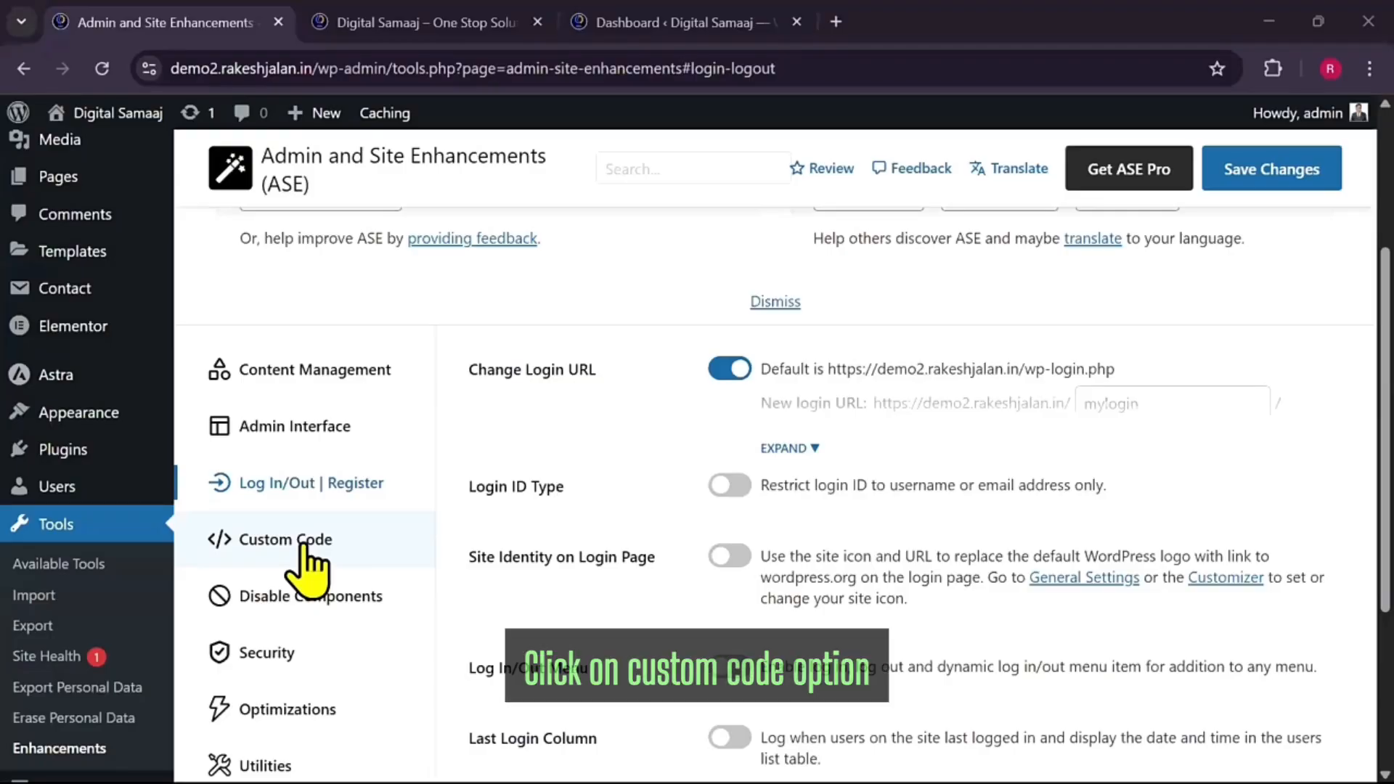
Enable Insert <head>, <body> and <footer> Code in ASE's Custom Code settings
click(302, 546)
scroll(453, 516, down, 1)
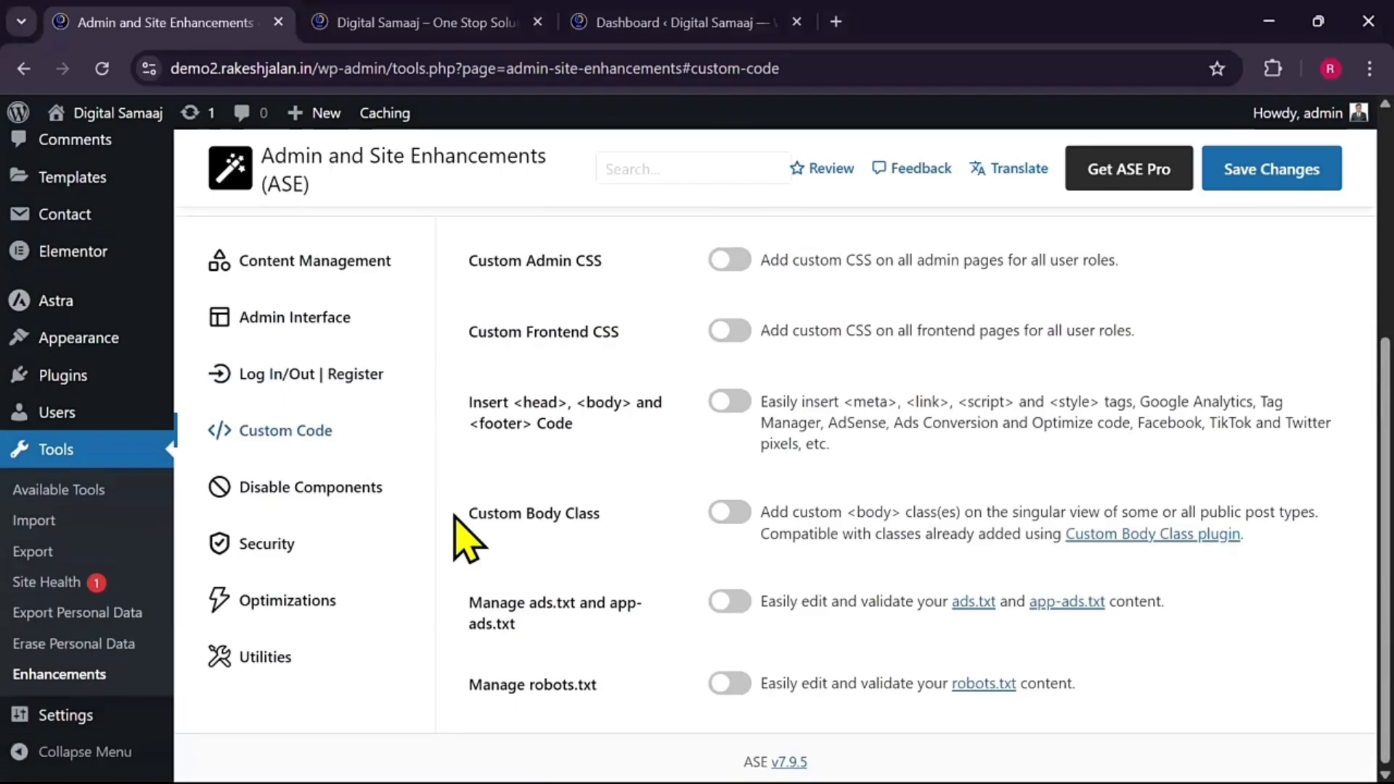
click(732, 403)
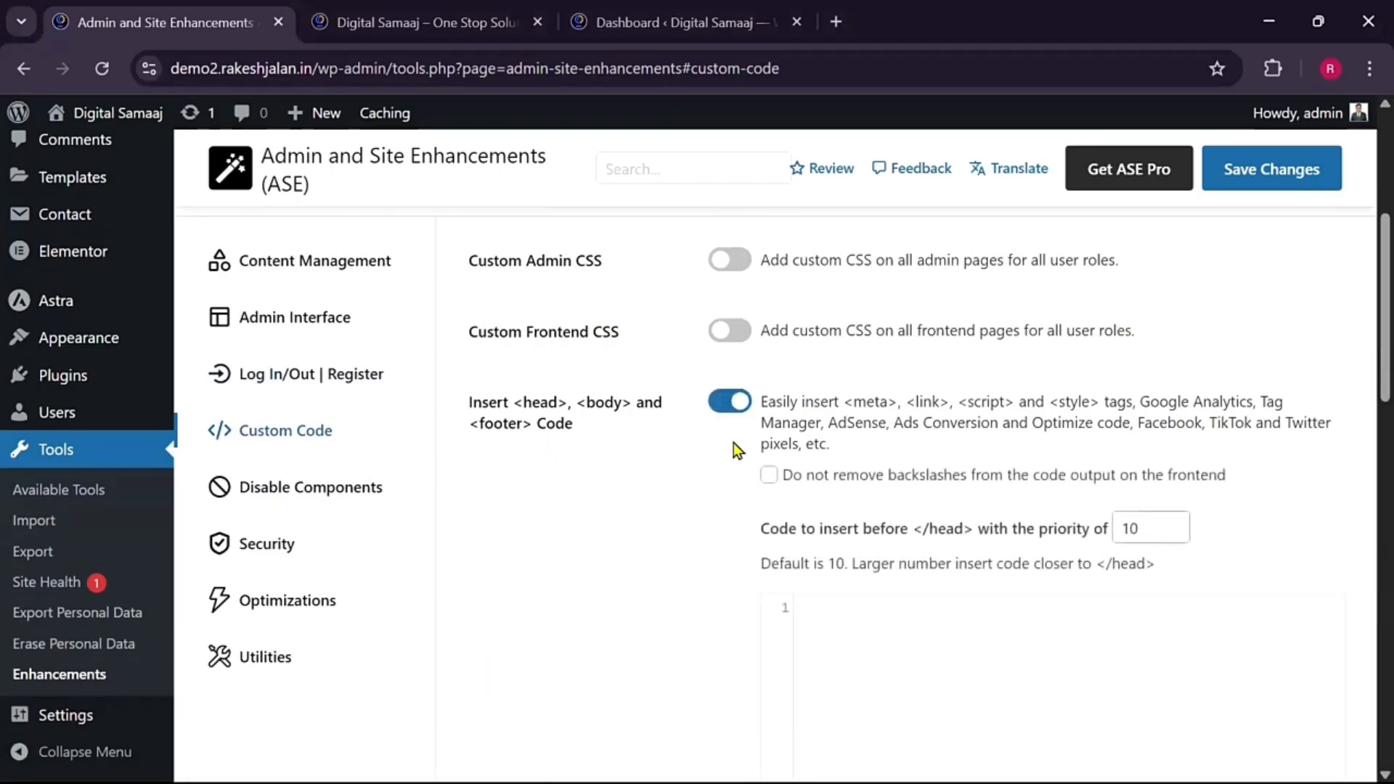
click(430, 32)
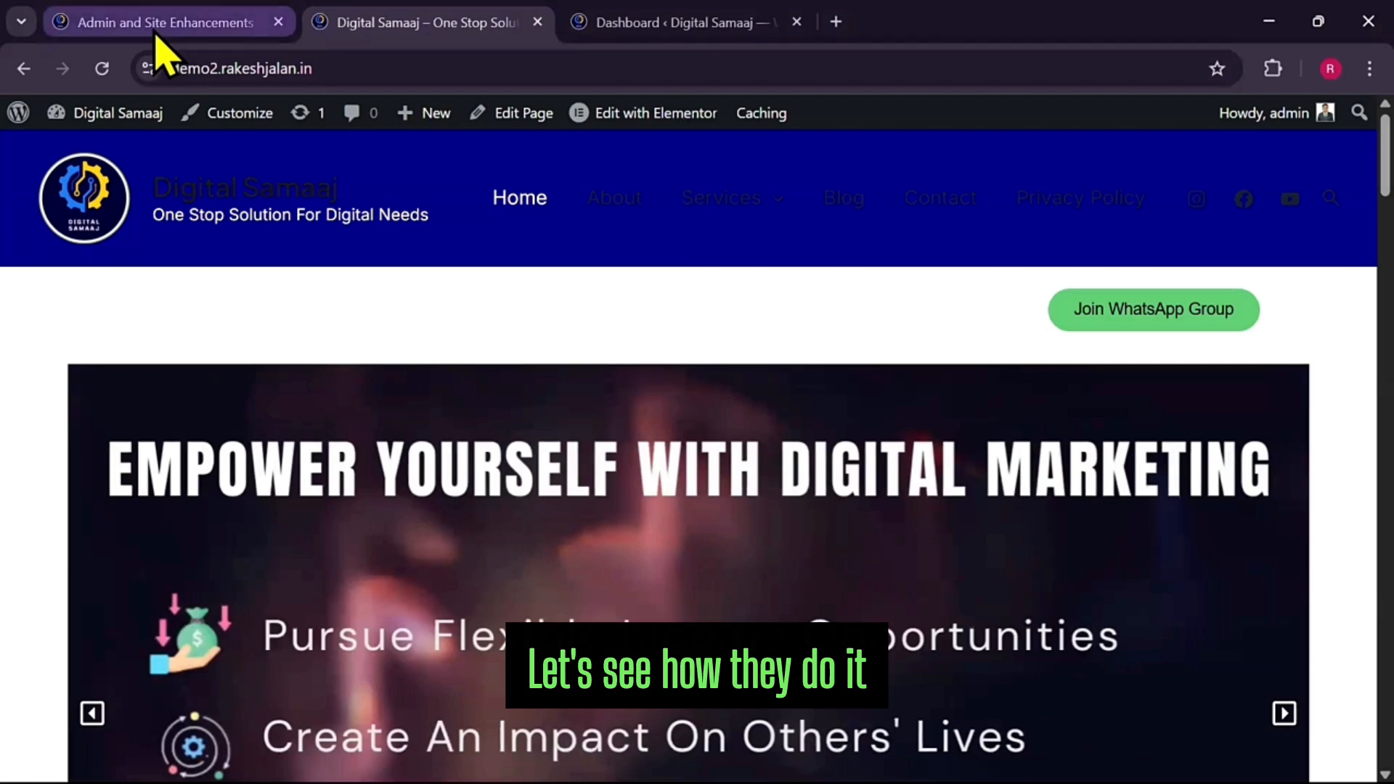
Paste the CSS turning the Astra header #ff0000 on hover into the head editor and save
click(155, 33)
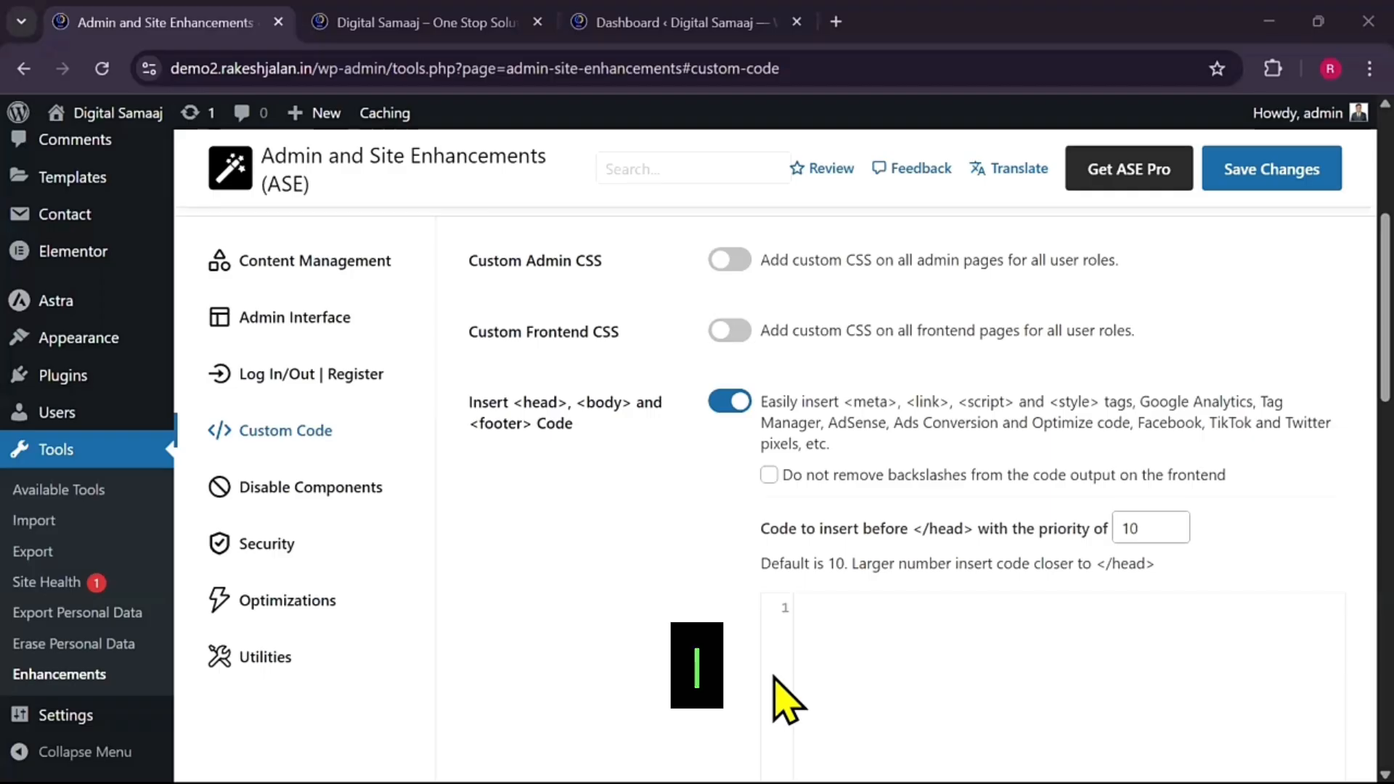
scroll(805, 516, down, 2)
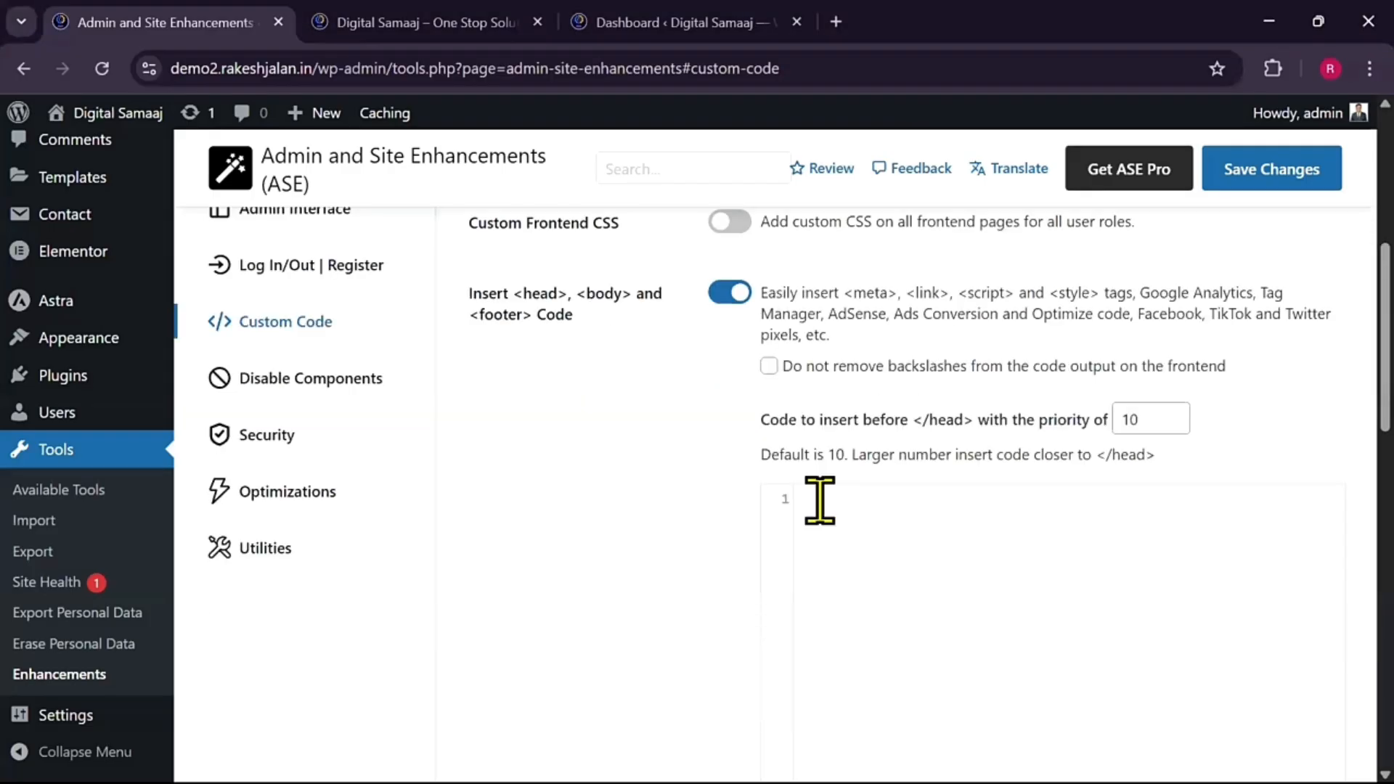
key(ctrl+v)
click(1253, 183)
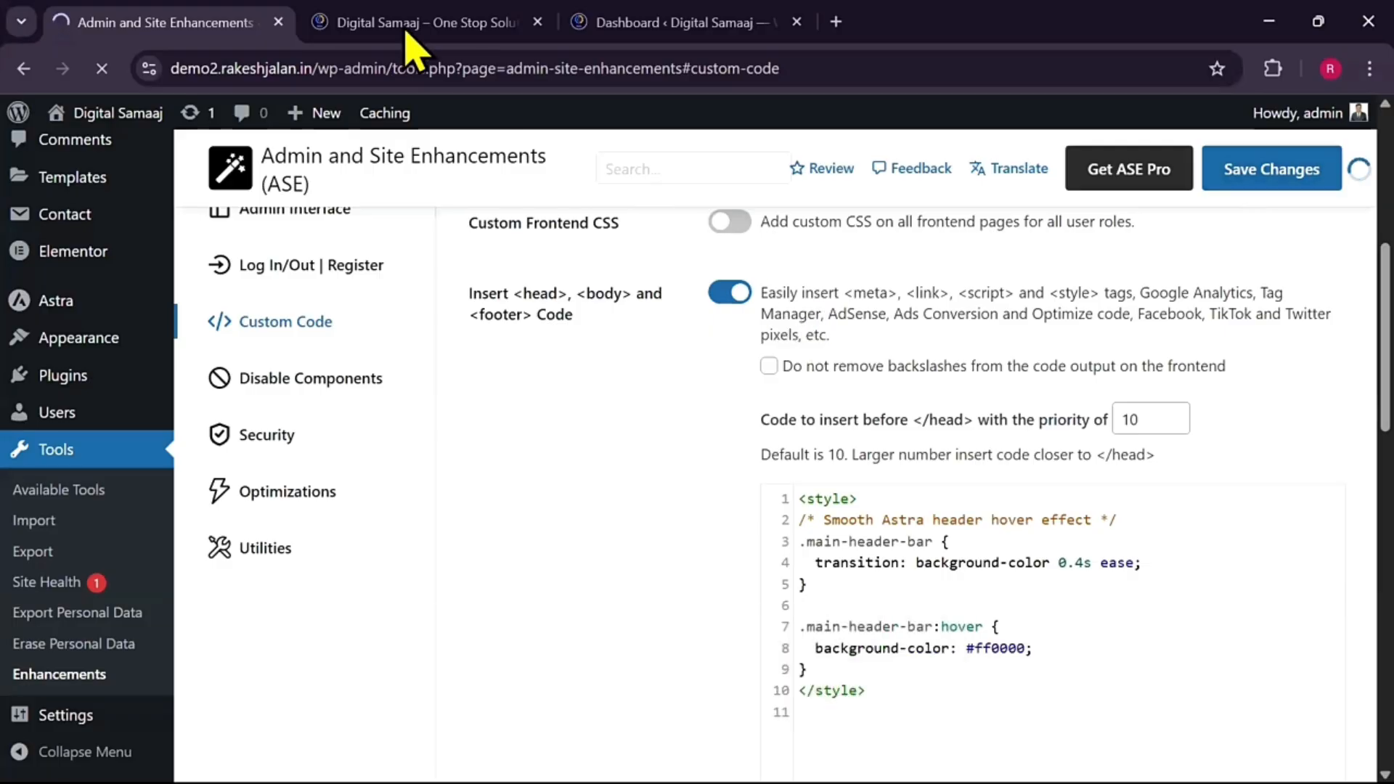
click(340, 23)
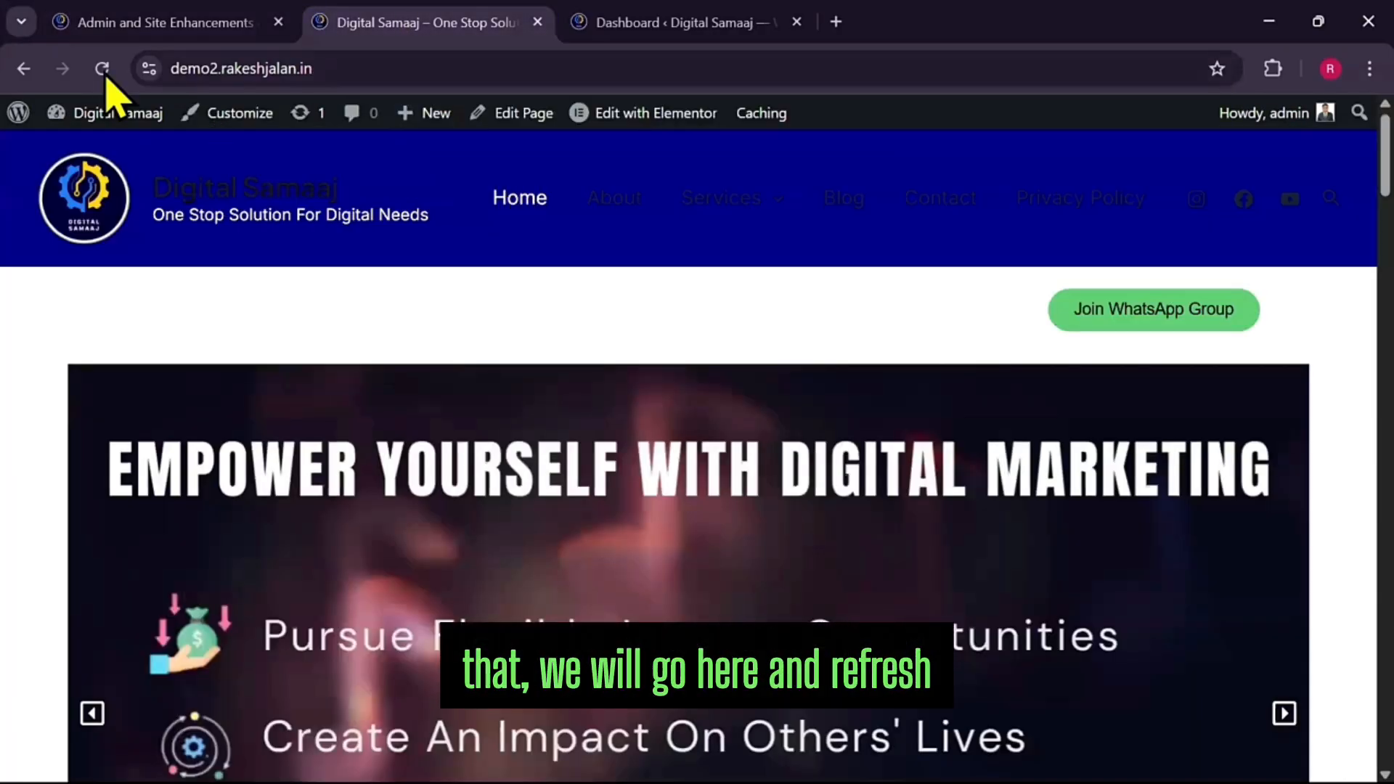
Refresh the homepage to check the red header hover, then go back to the ASE settings
key(F5)
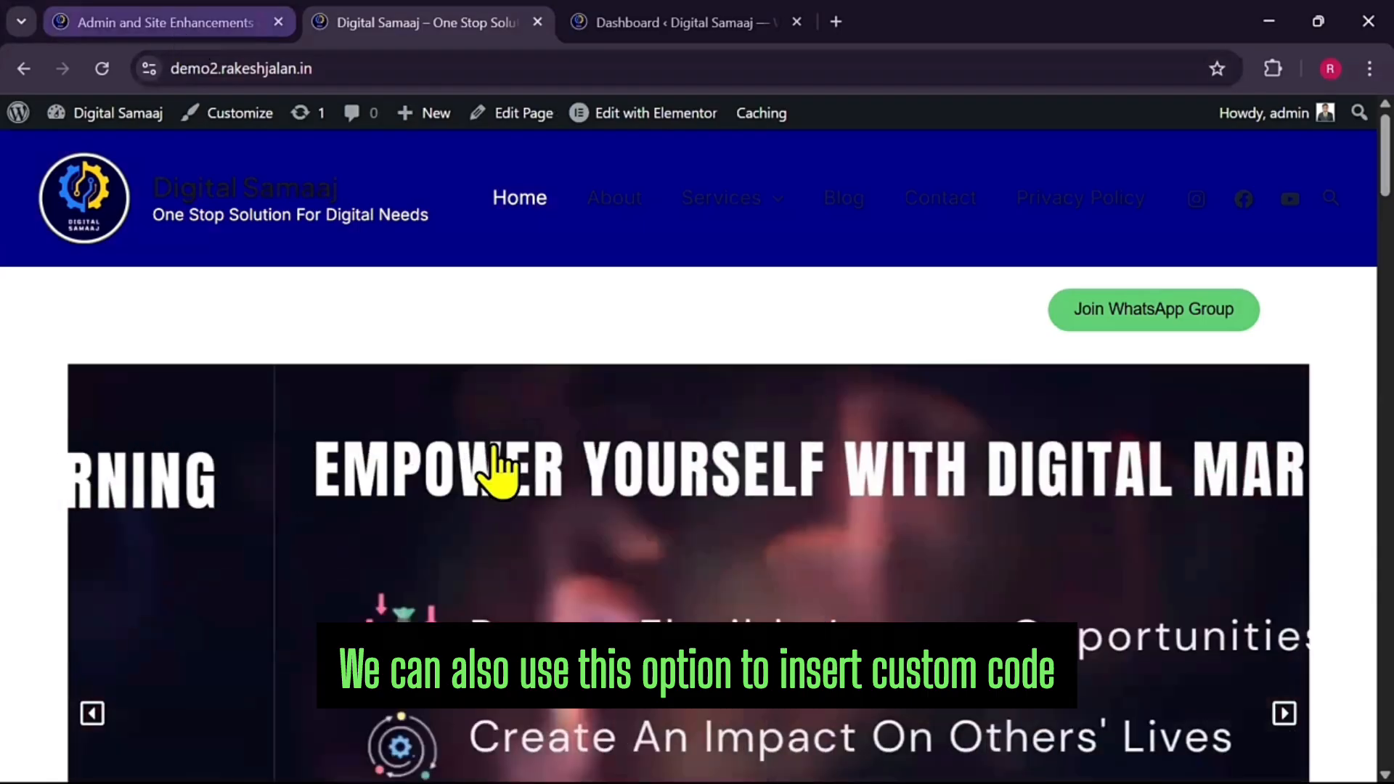
key(ctrl+shift+Tab)
scroll(600, 460, down, 4)
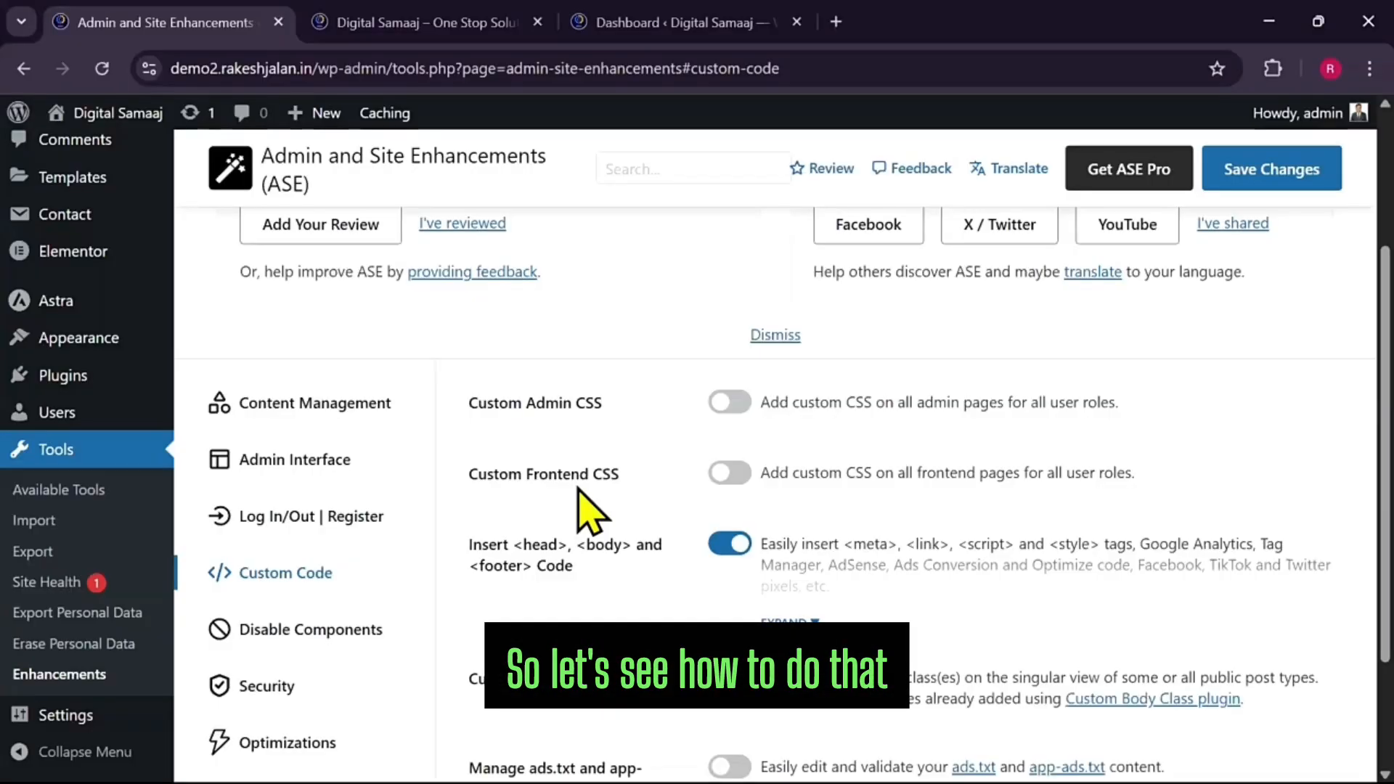
Review the ASE Log In/Out | Register options, then bring up the Security section
click(333, 529)
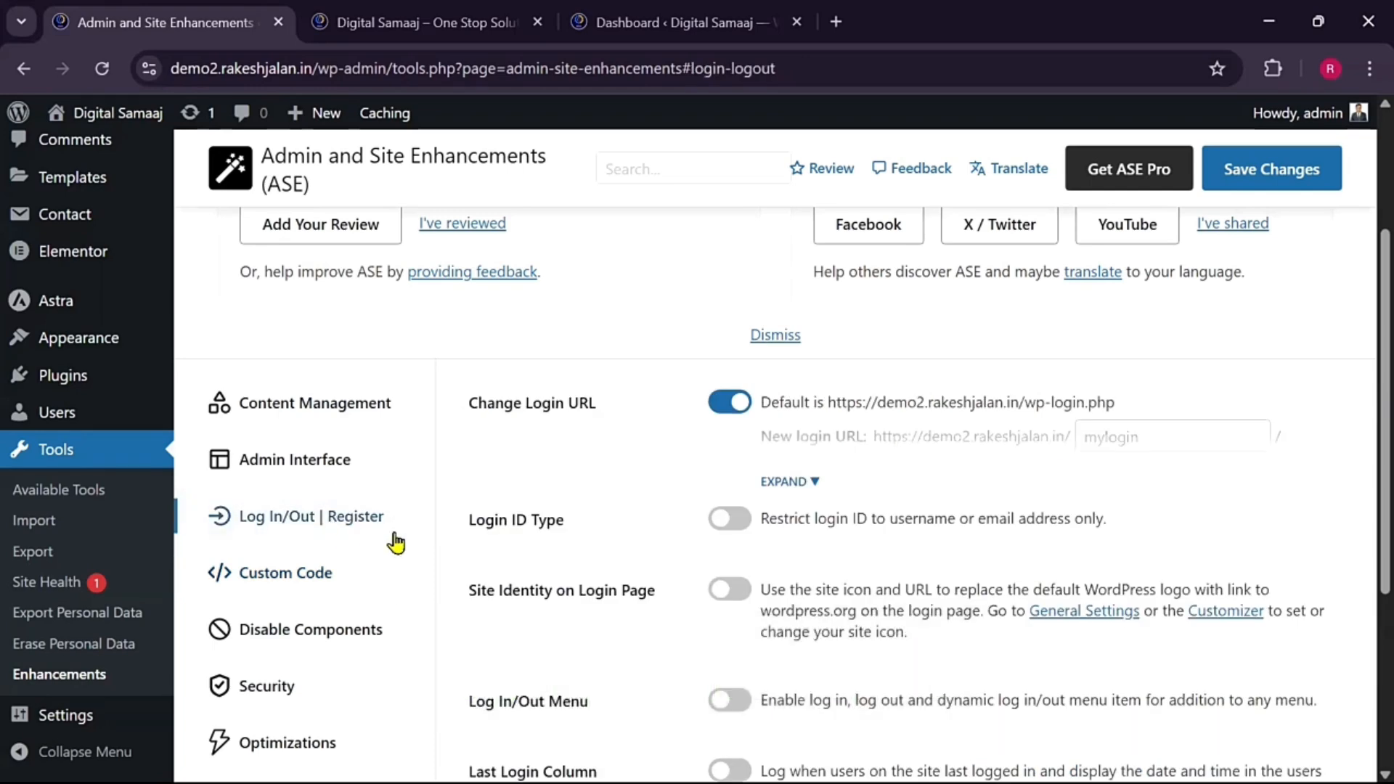
scroll(487, 546, down, 4)
scroll(482, 551, up, 1)
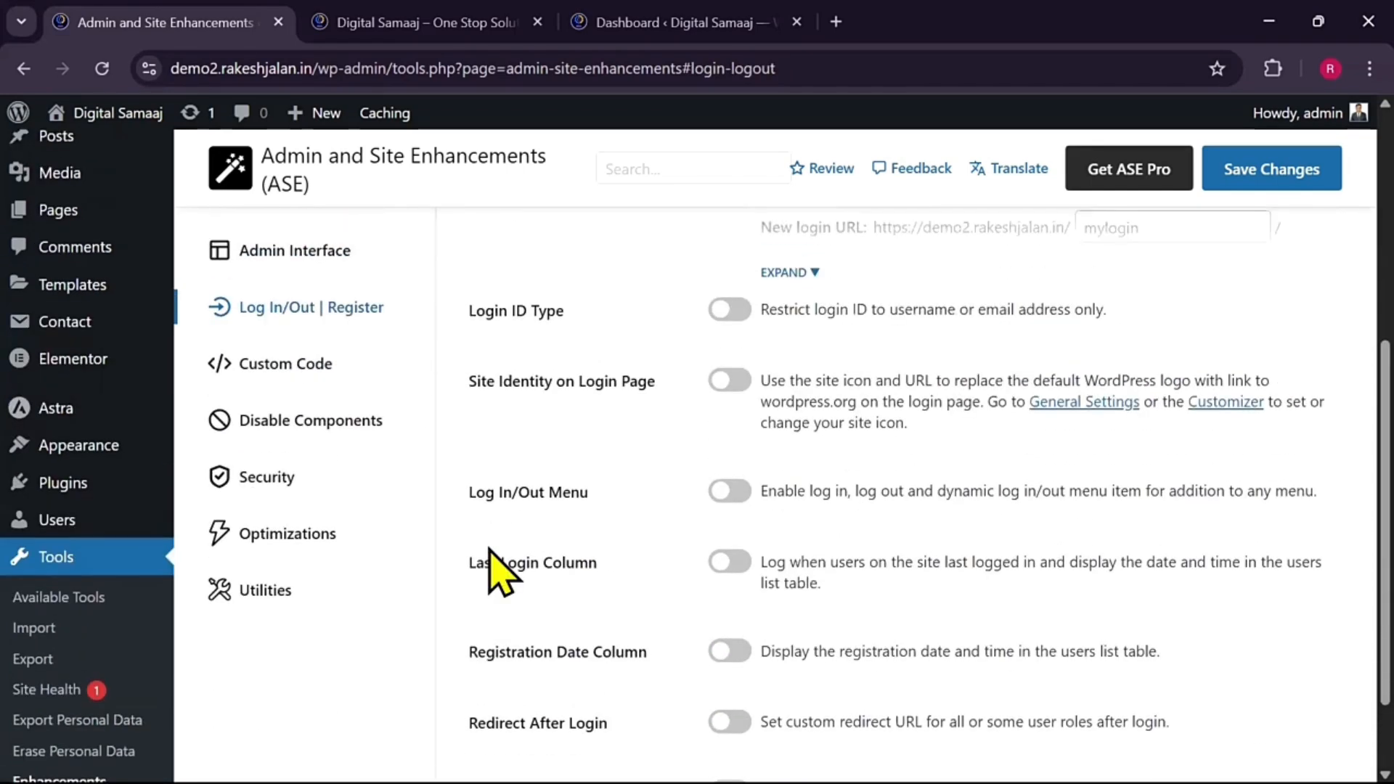
scroll(501, 573, up, 1)
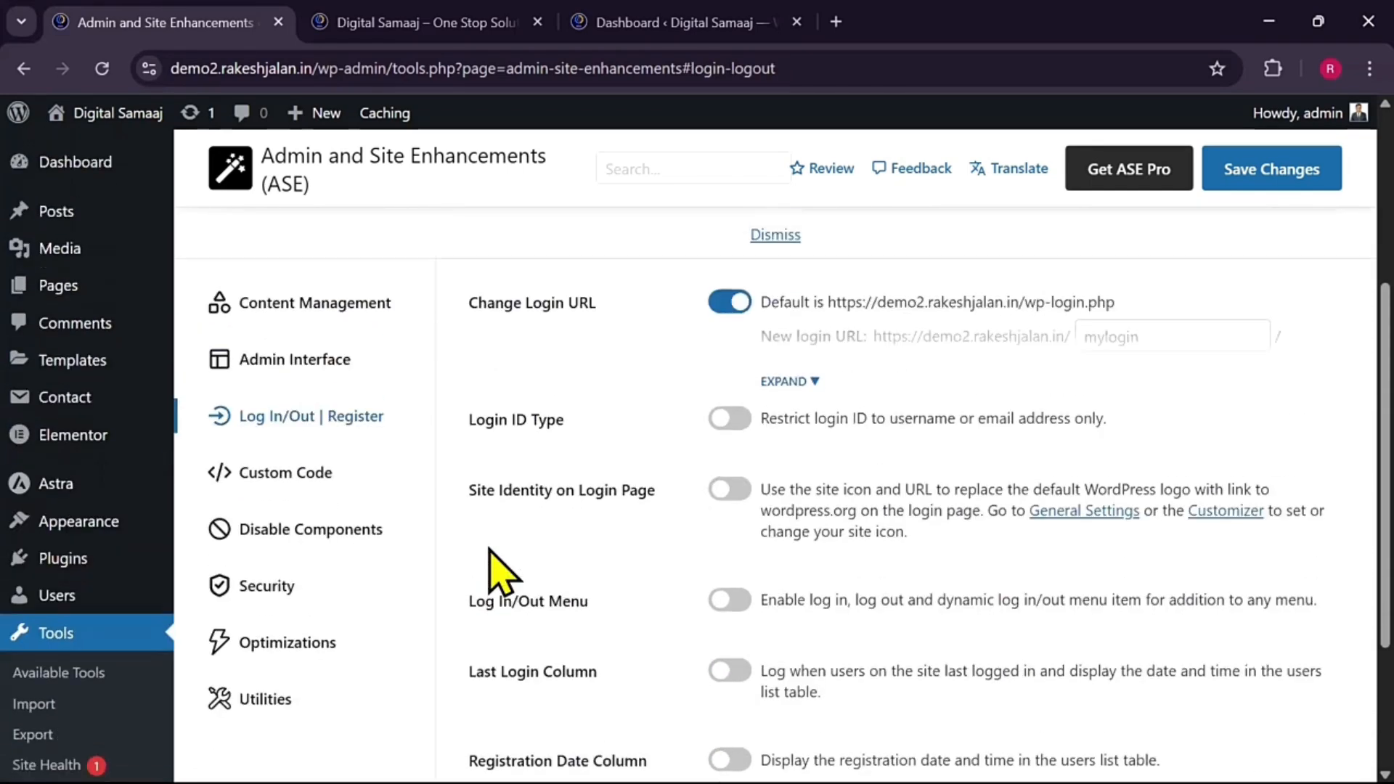
click(308, 588)
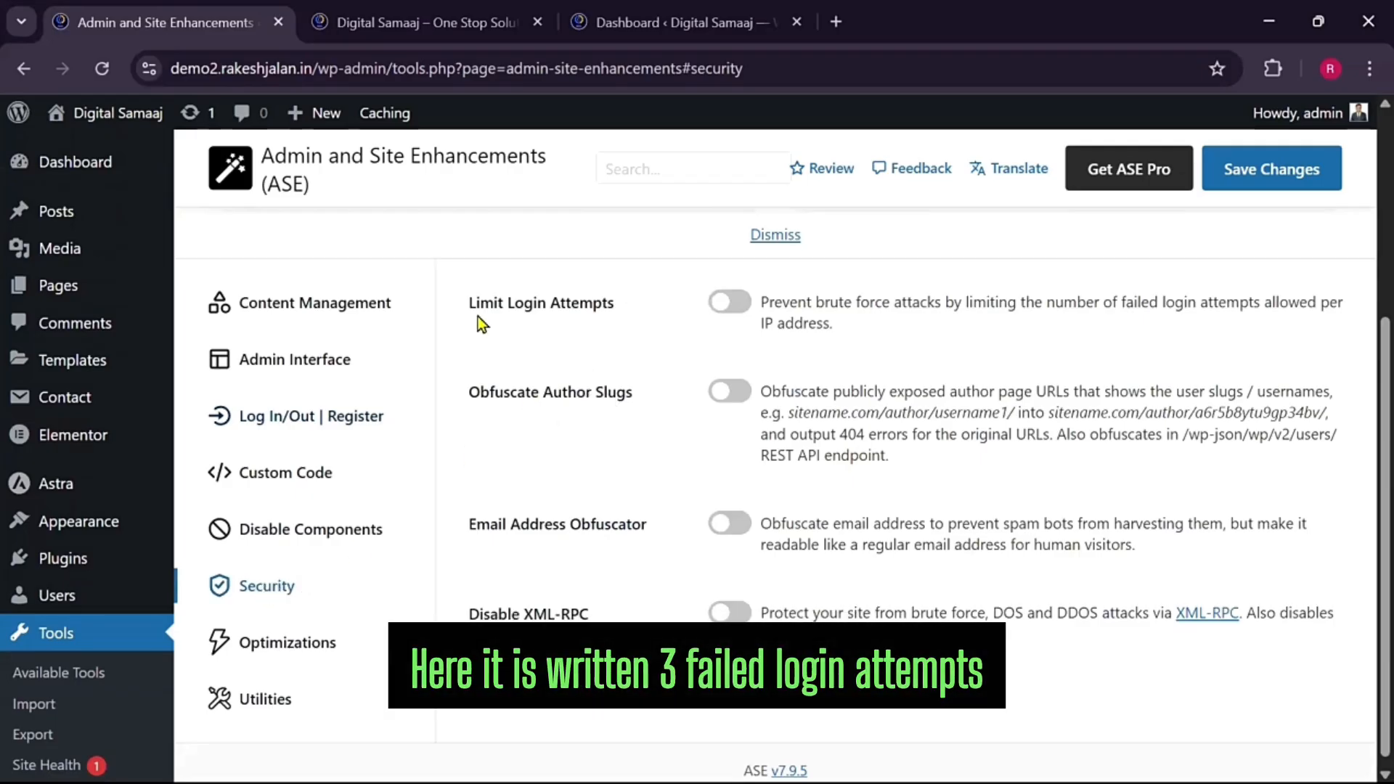
Switch on Limit Login Attempts, lower the allowed failed attempts to 2, and save
click(729, 302)
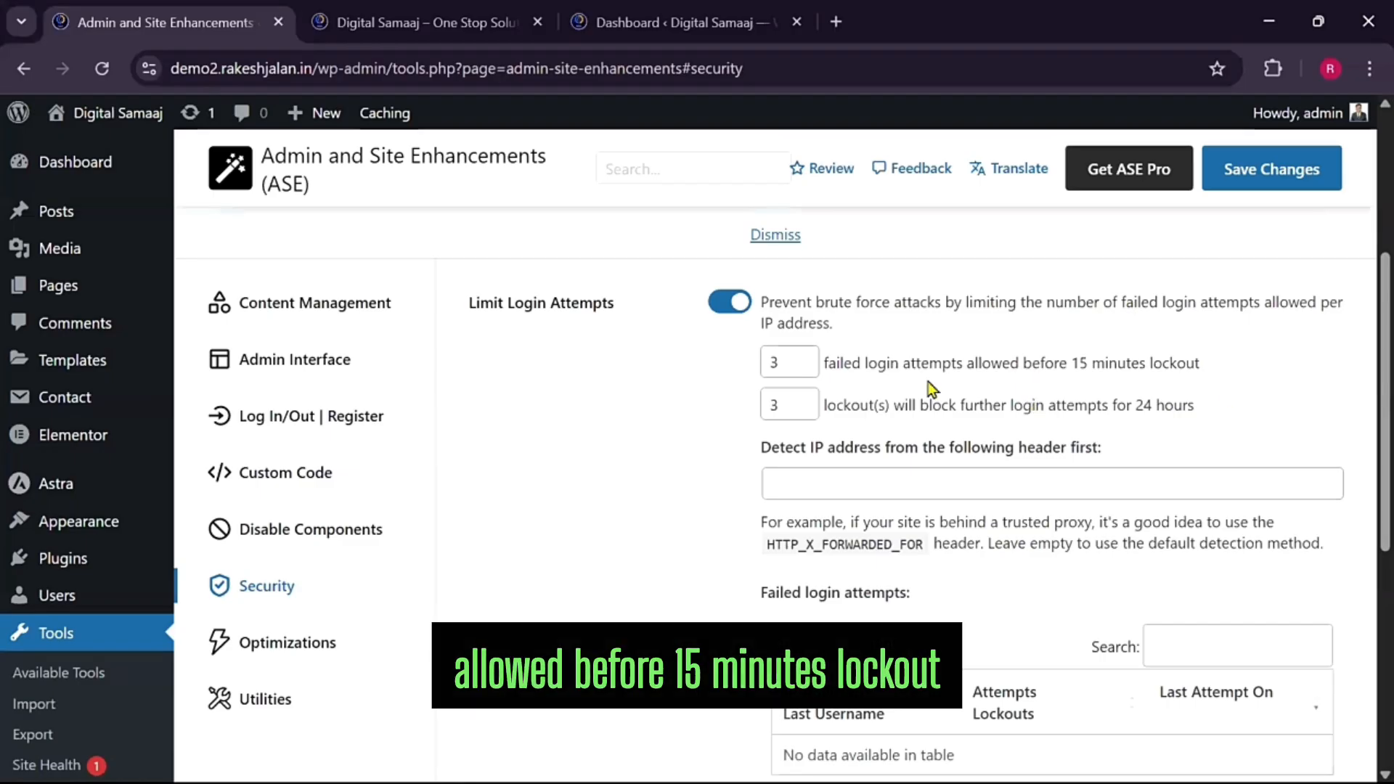
click(802, 368)
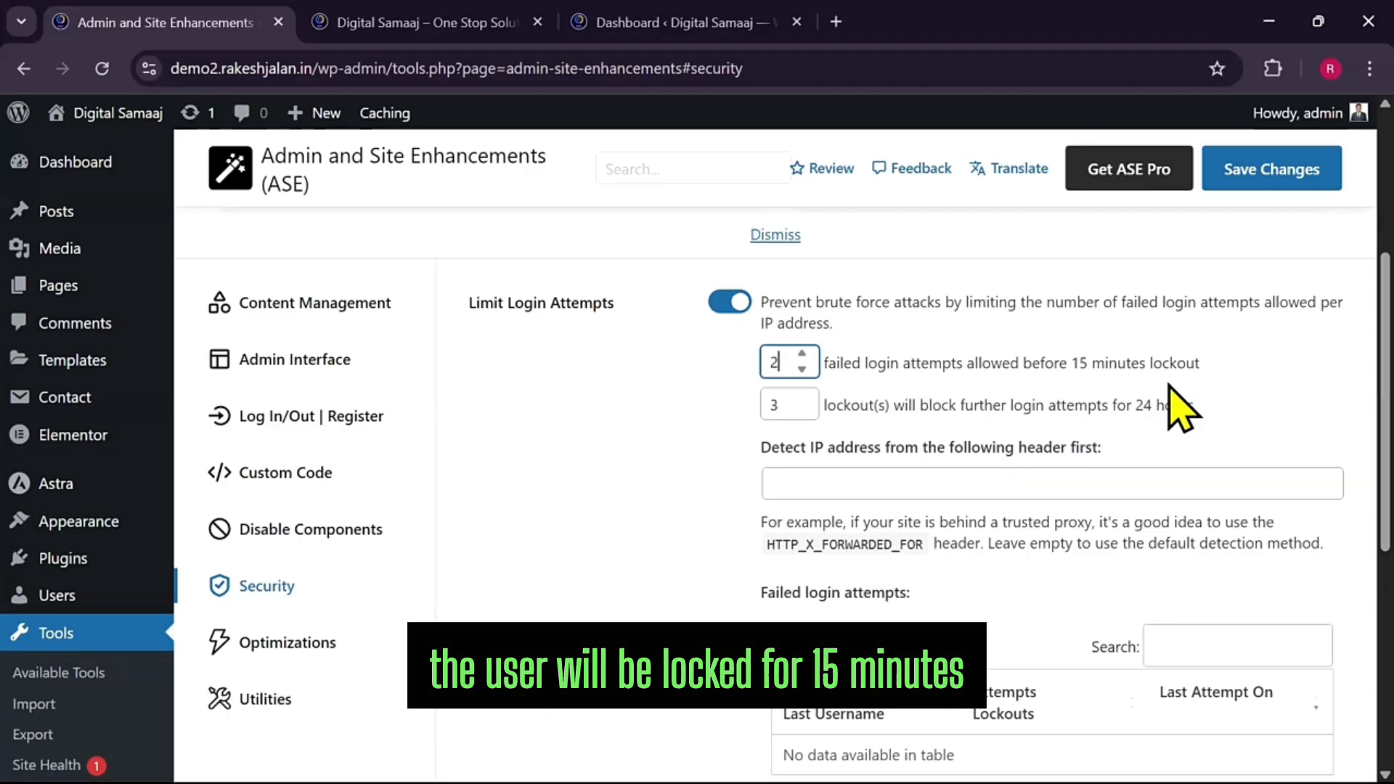
click(1240, 173)
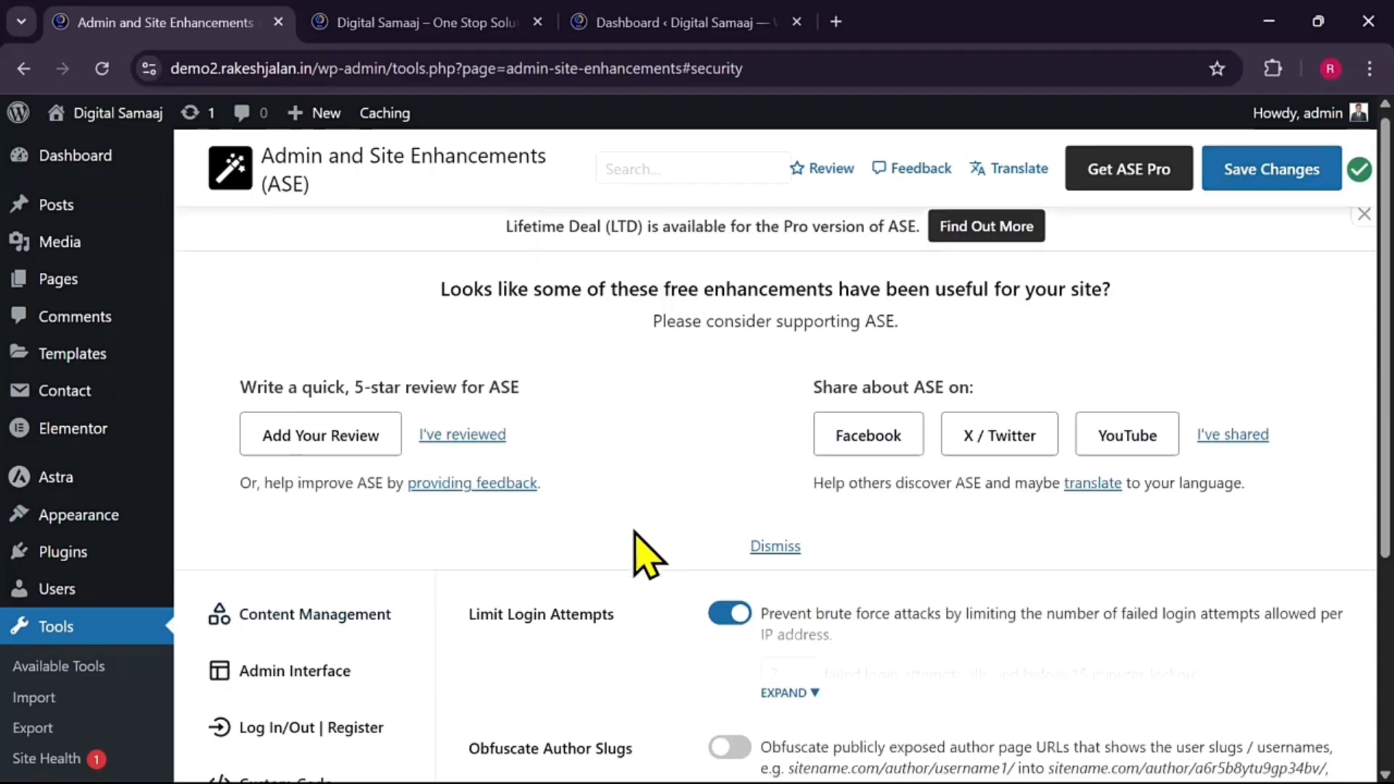
scroll(646, 555, down, 2)
scroll(646, 556, down, 2)
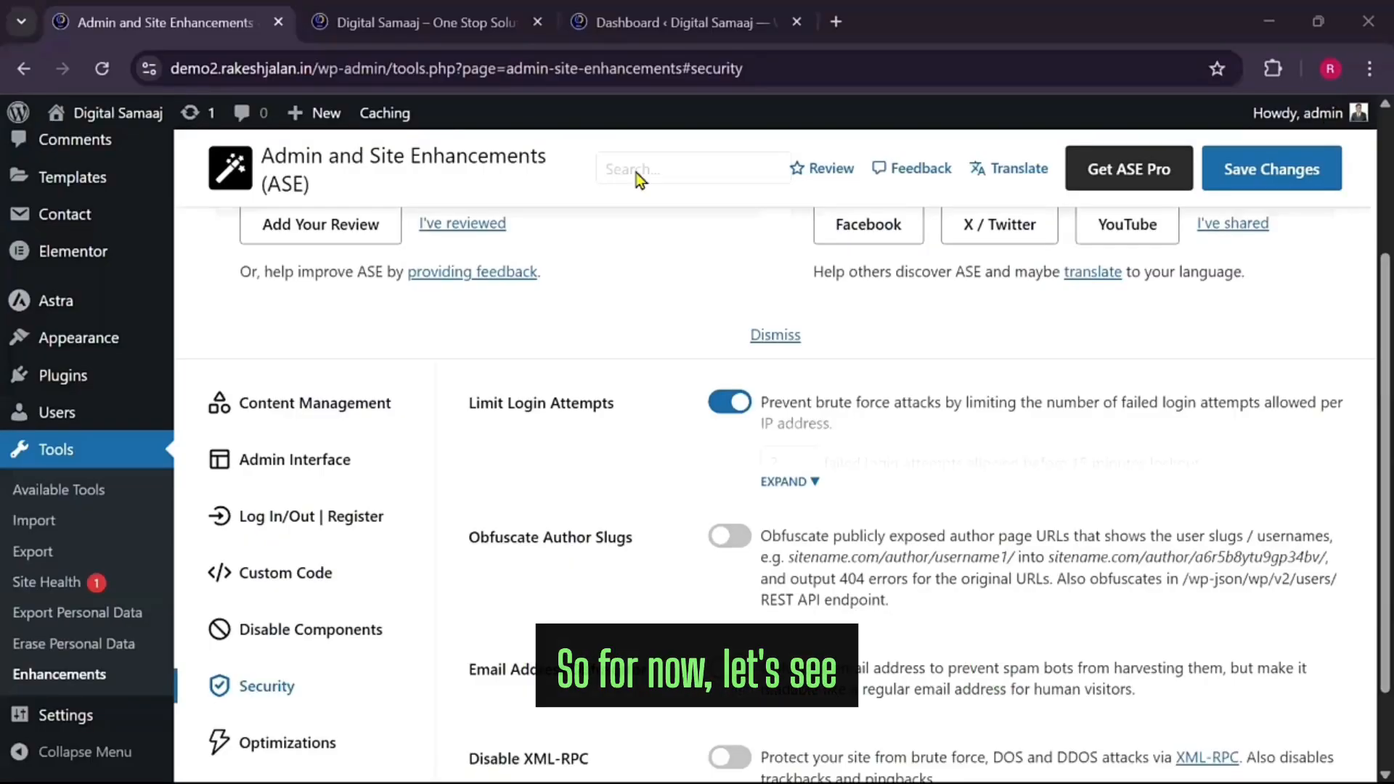
key(ctrl+shift+n)
text(demo.rakeshjalan.in)
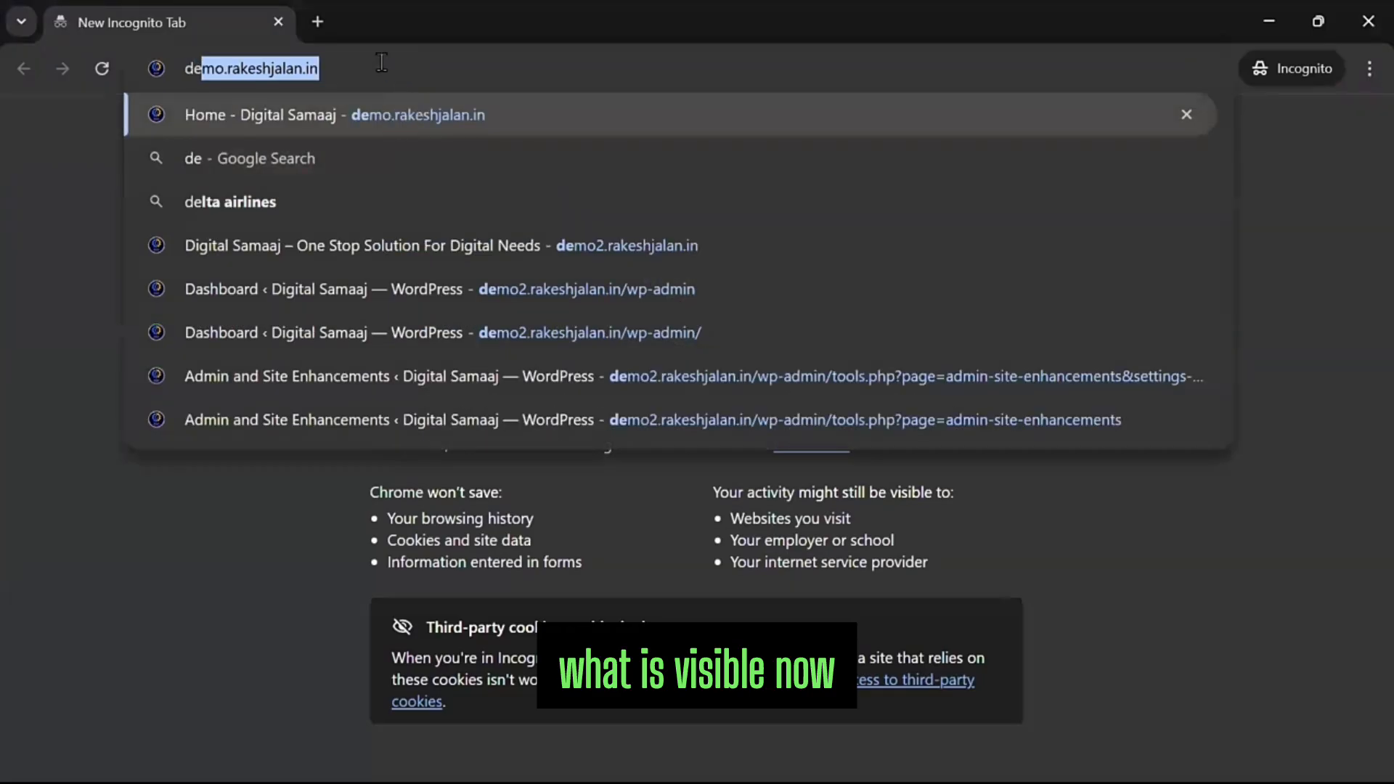
click(225, 68)
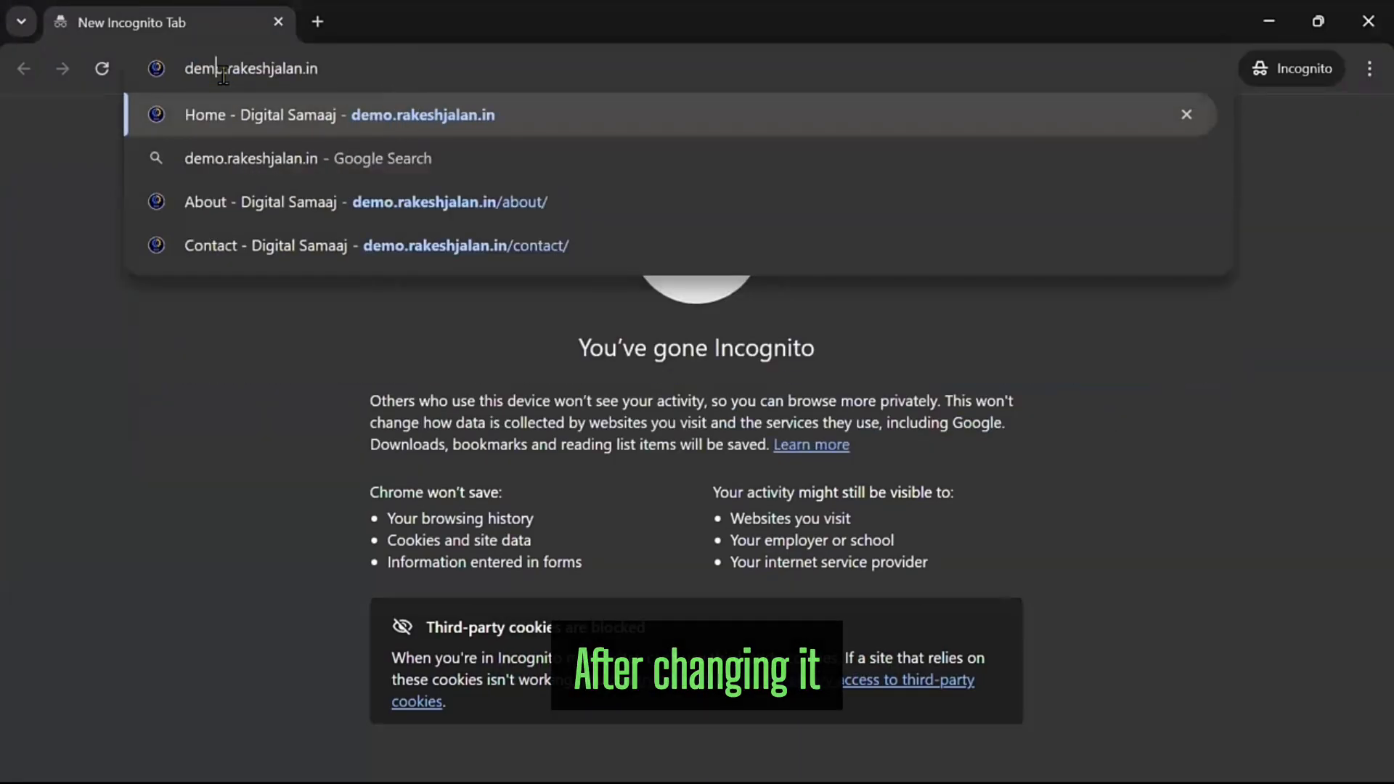
text(2)
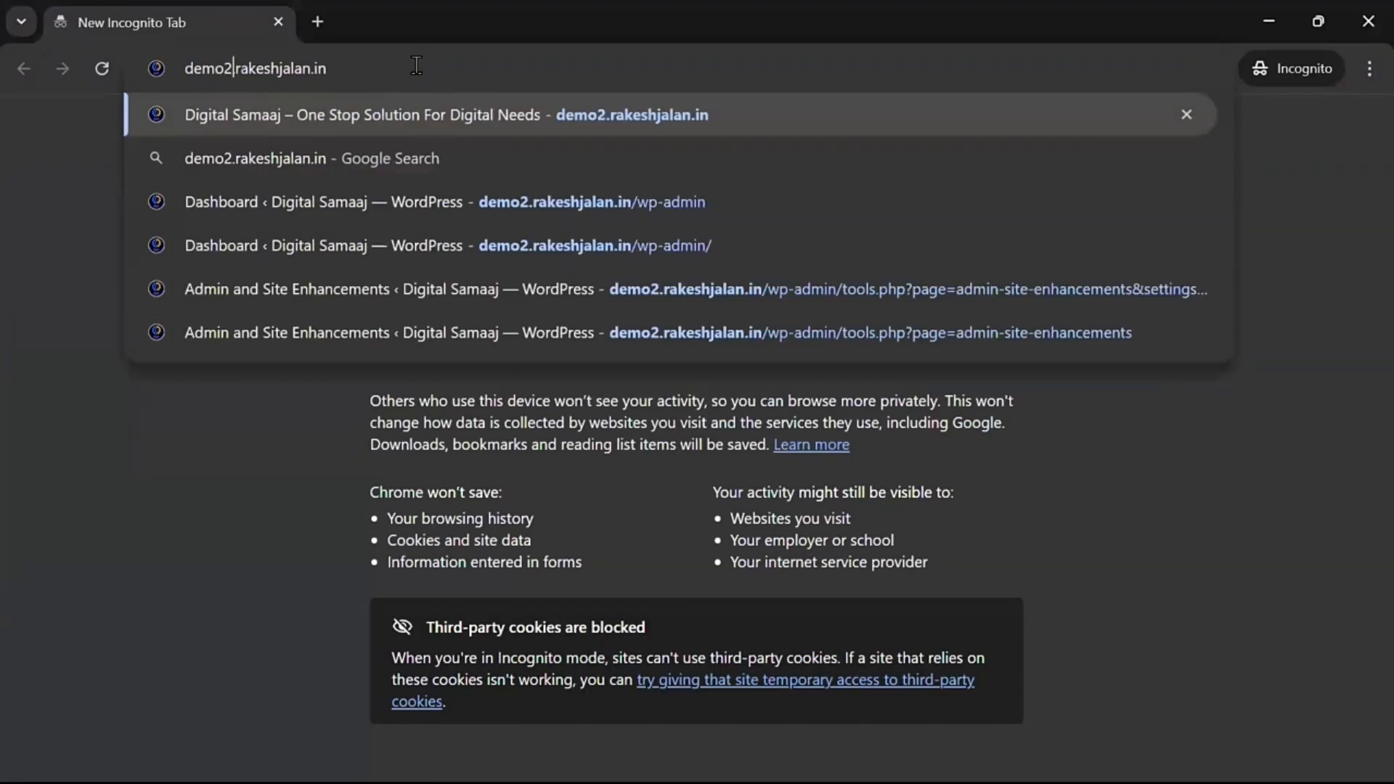
click(573, 246)
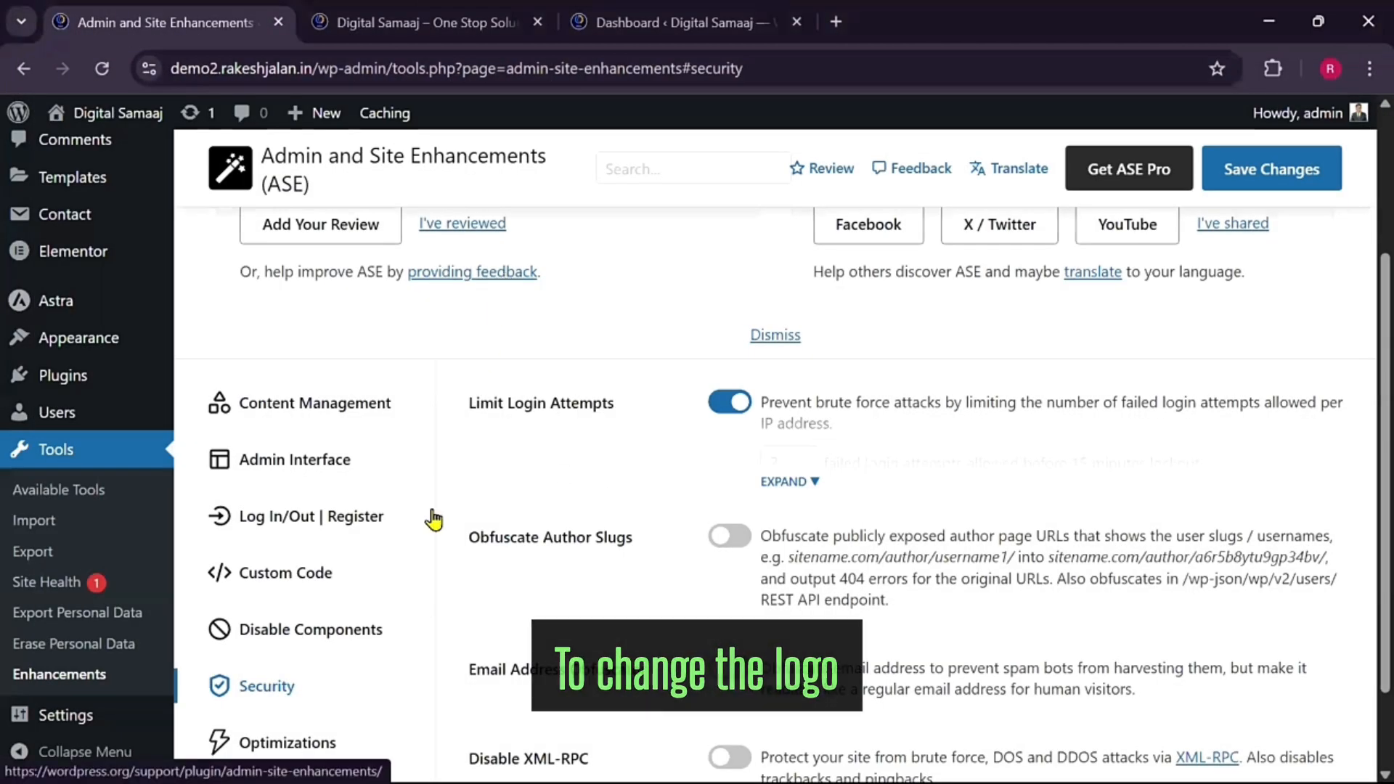
Enable Site Identity on Login Page in the Log In/Out | Register settings and save
click(305, 525)
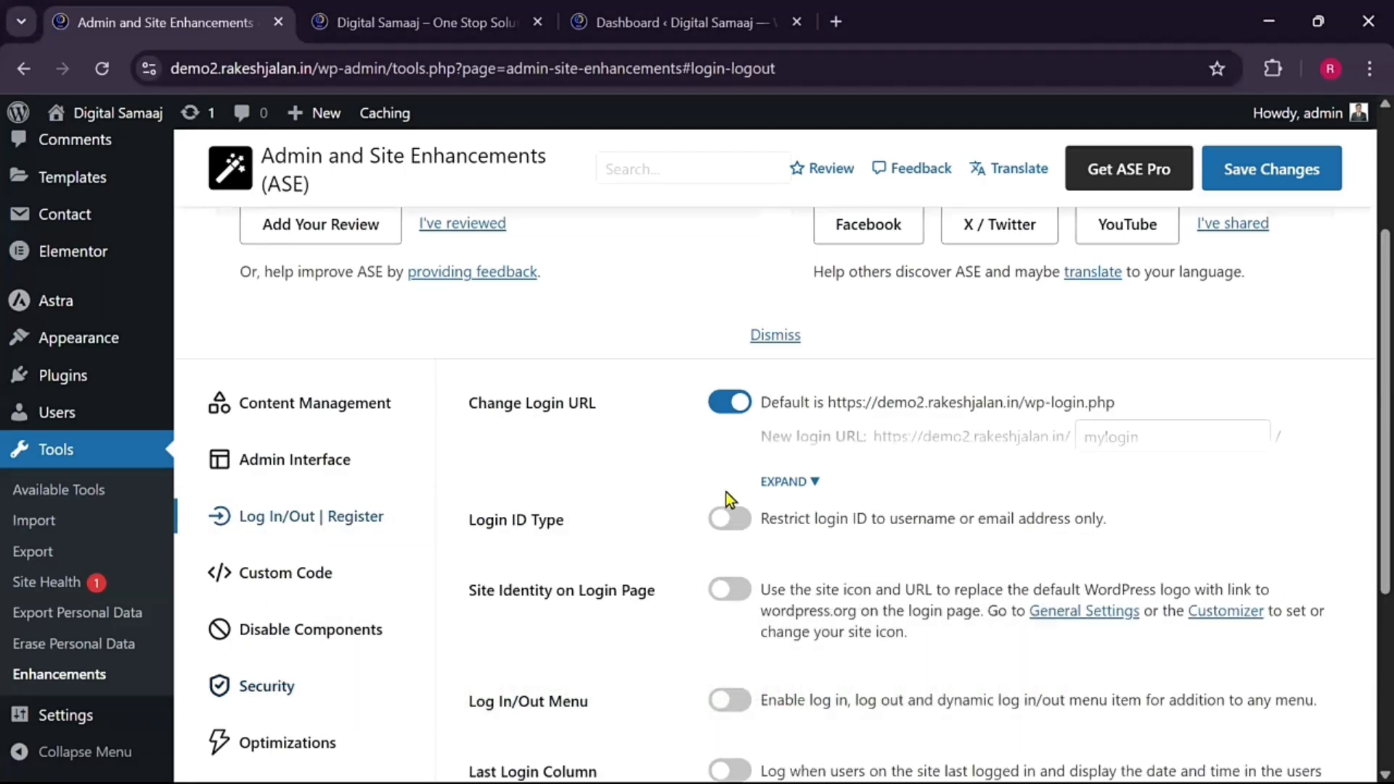
scroll(726, 485, down, 1)
scroll(695, 486, down, 1)
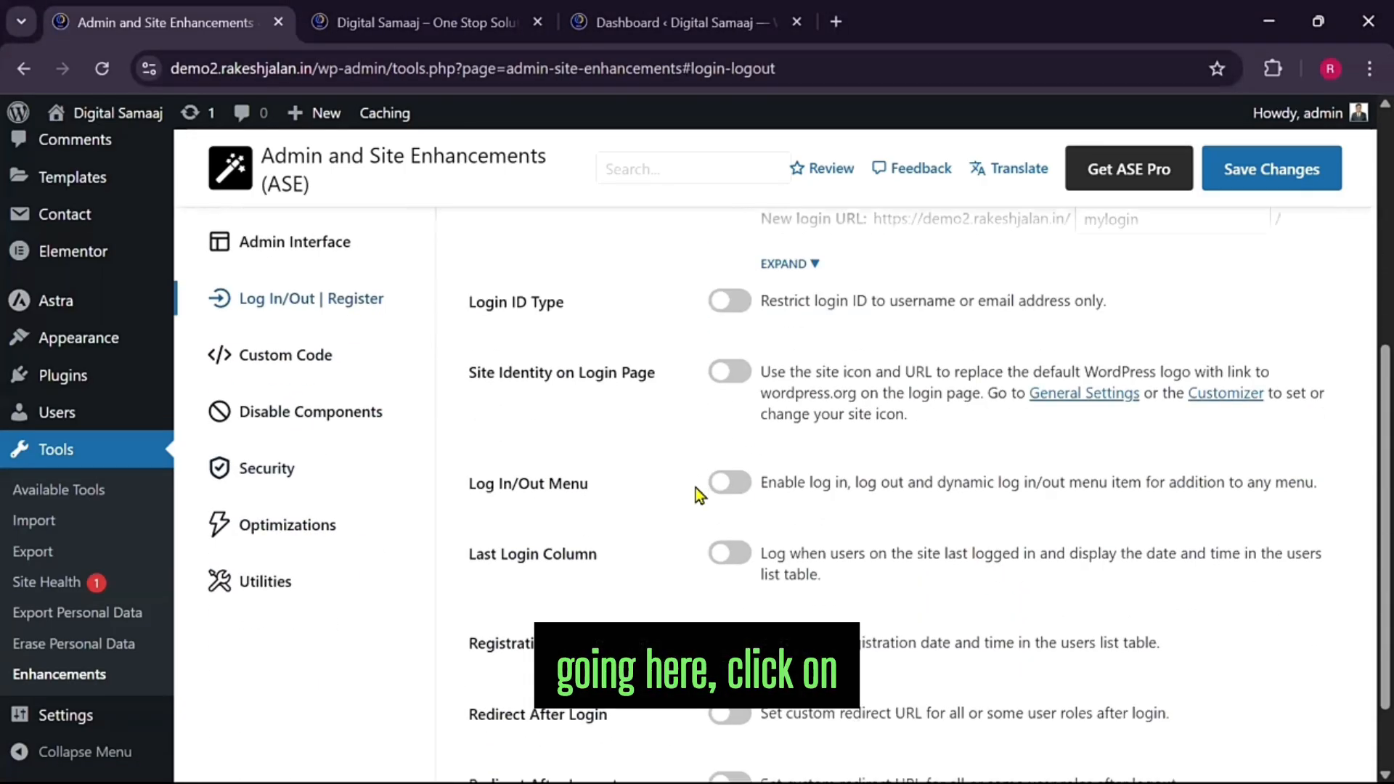
scroll(695, 487, up, 1)
scroll(696, 494, down, 1)
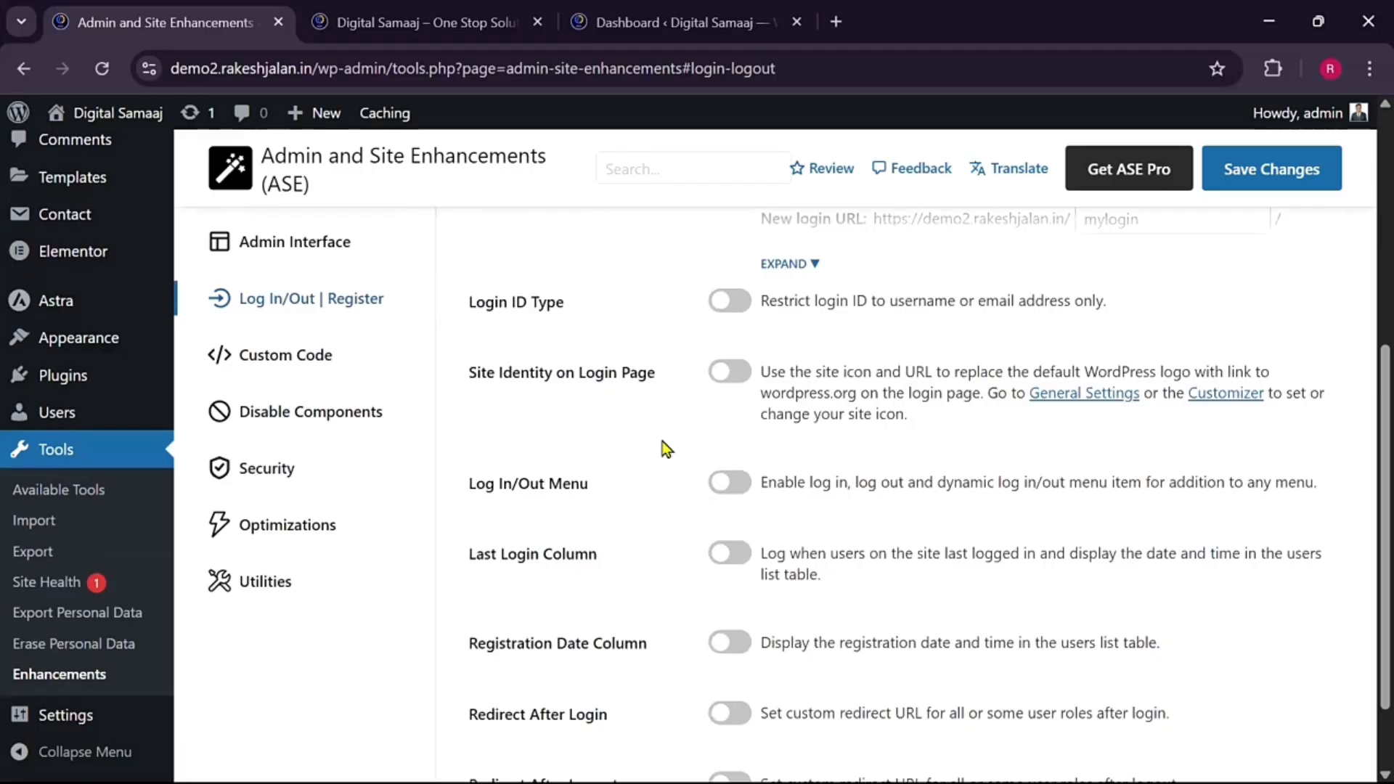
click(724, 373)
click(1240, 178)
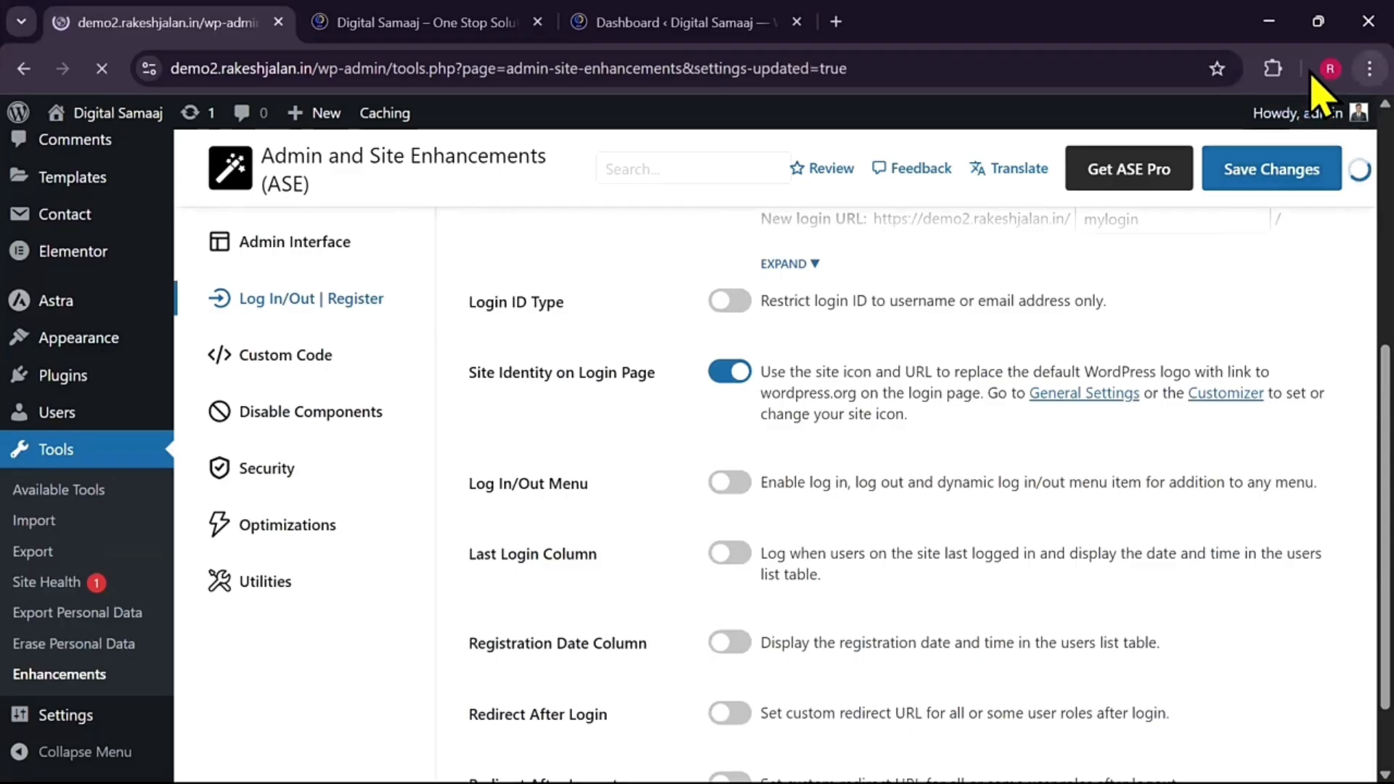
click(1369, 69)
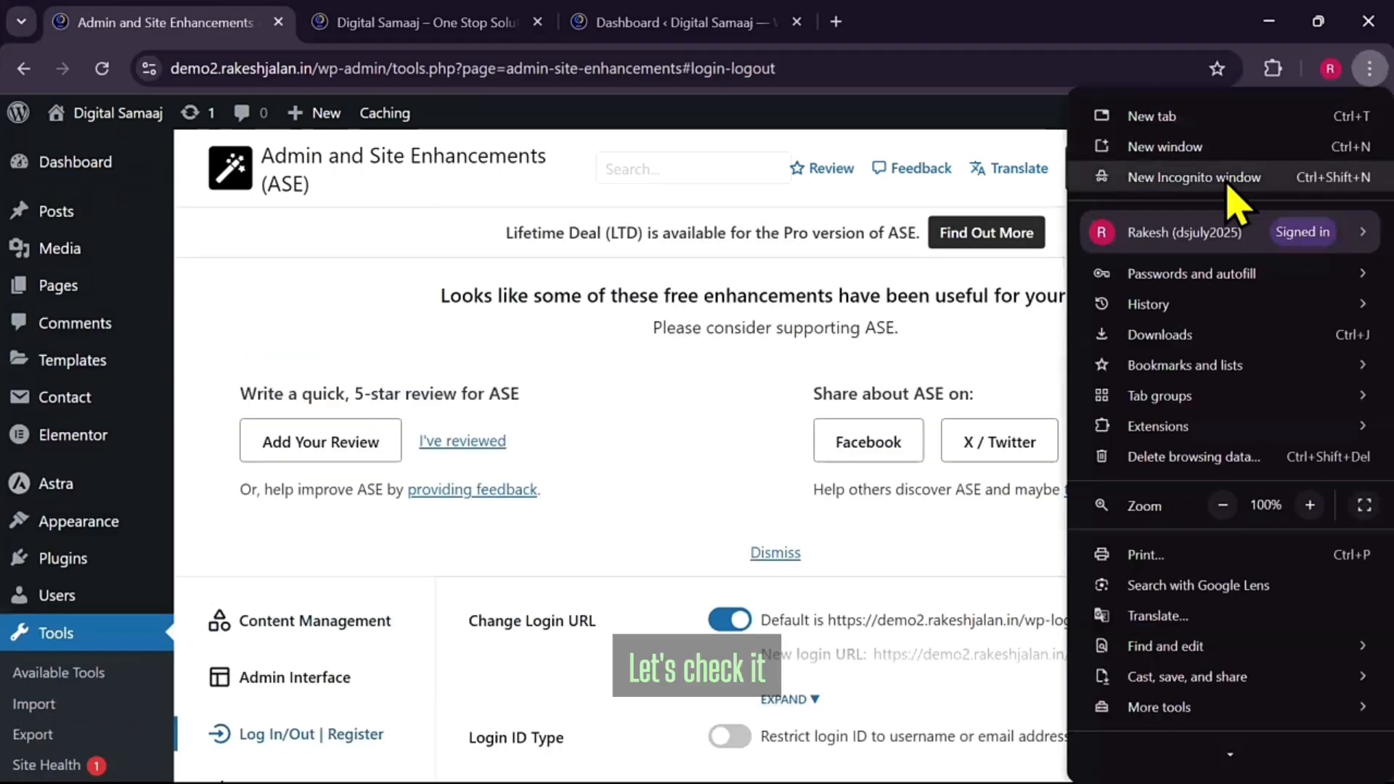
click(1147, 182)
text(demo.rakeshjalan.in)
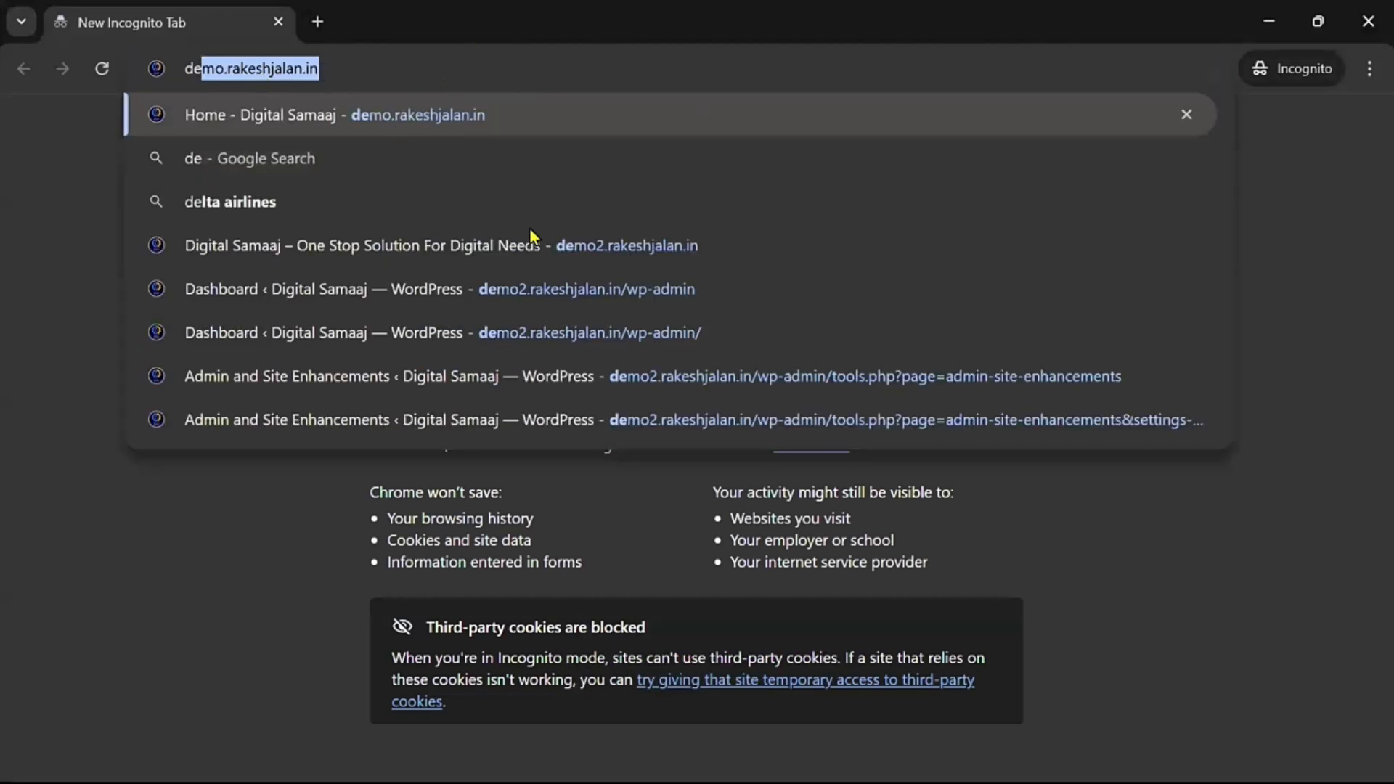
click(226, 69)
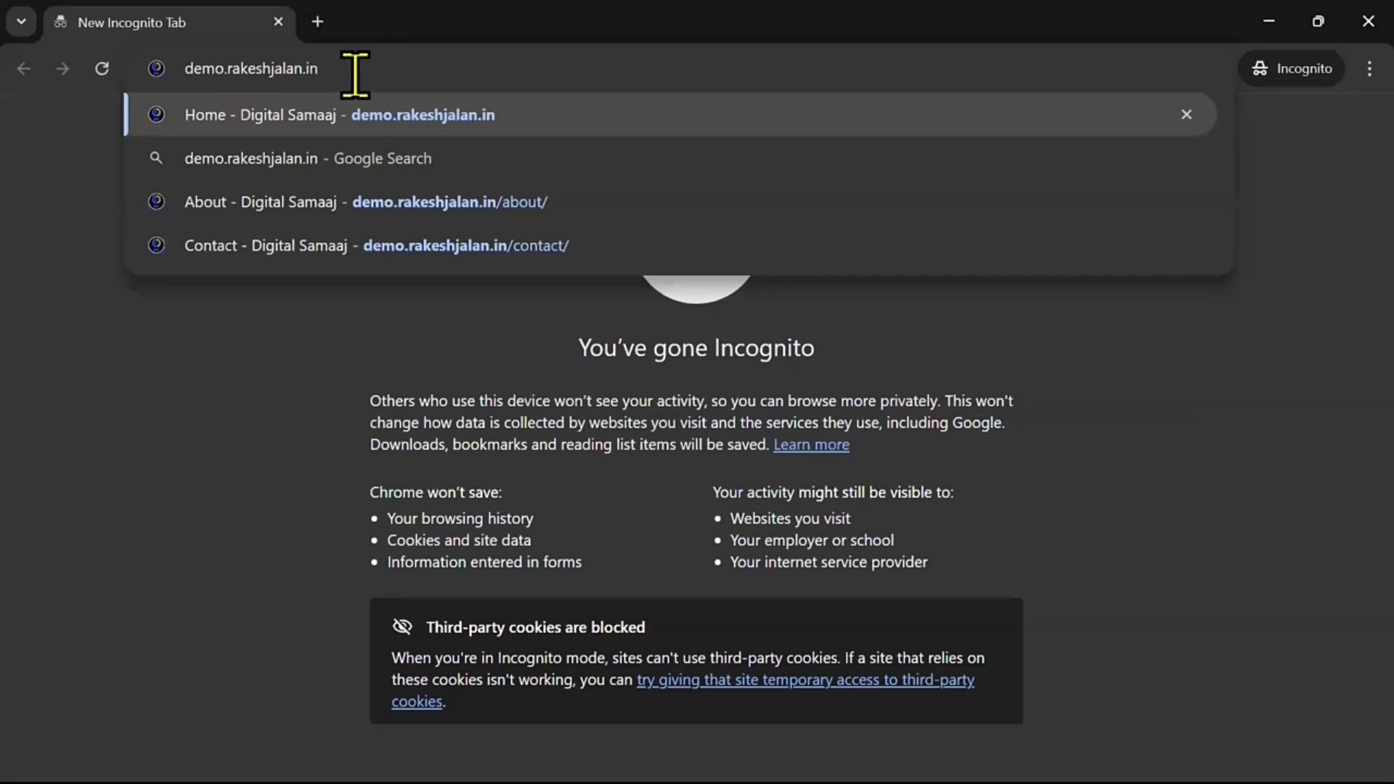
text(2)
key(End)
text(/my)
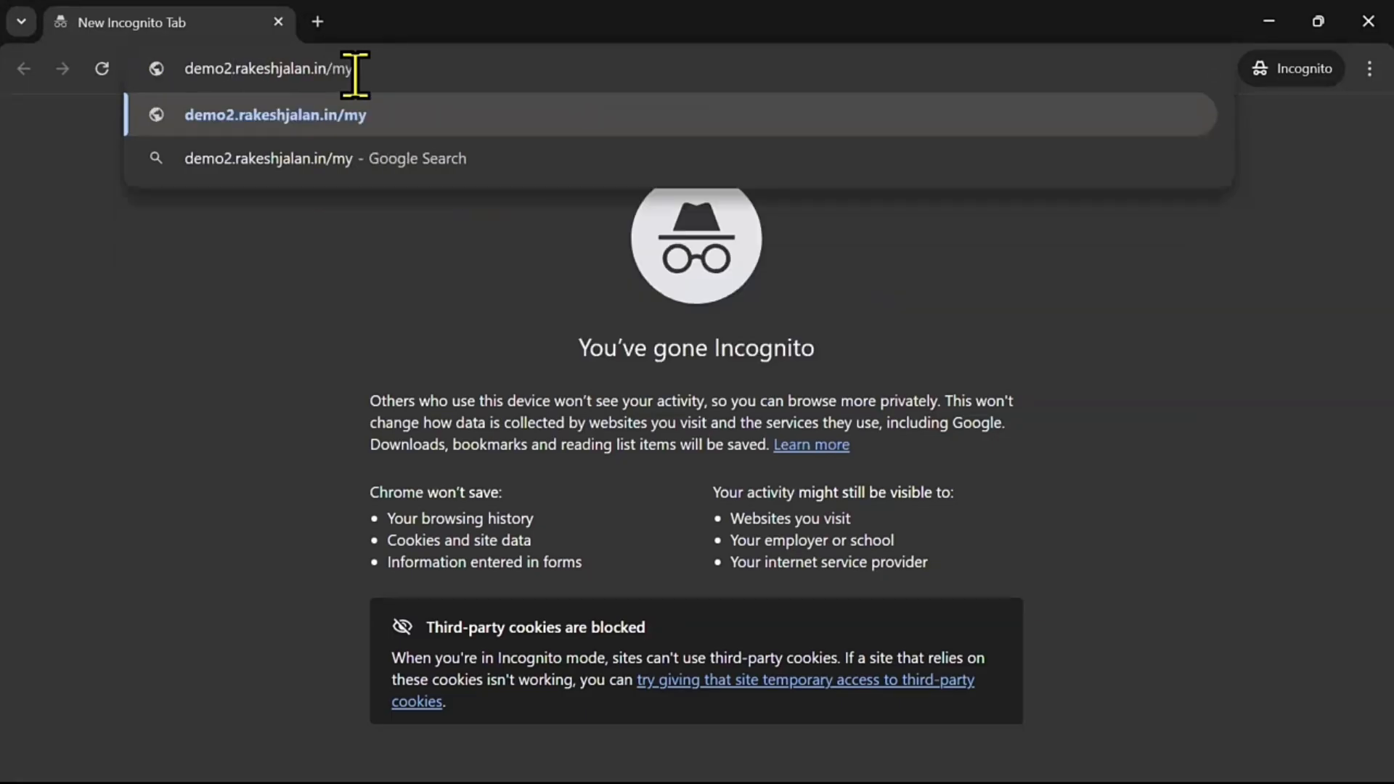
text(login)
key(Return)
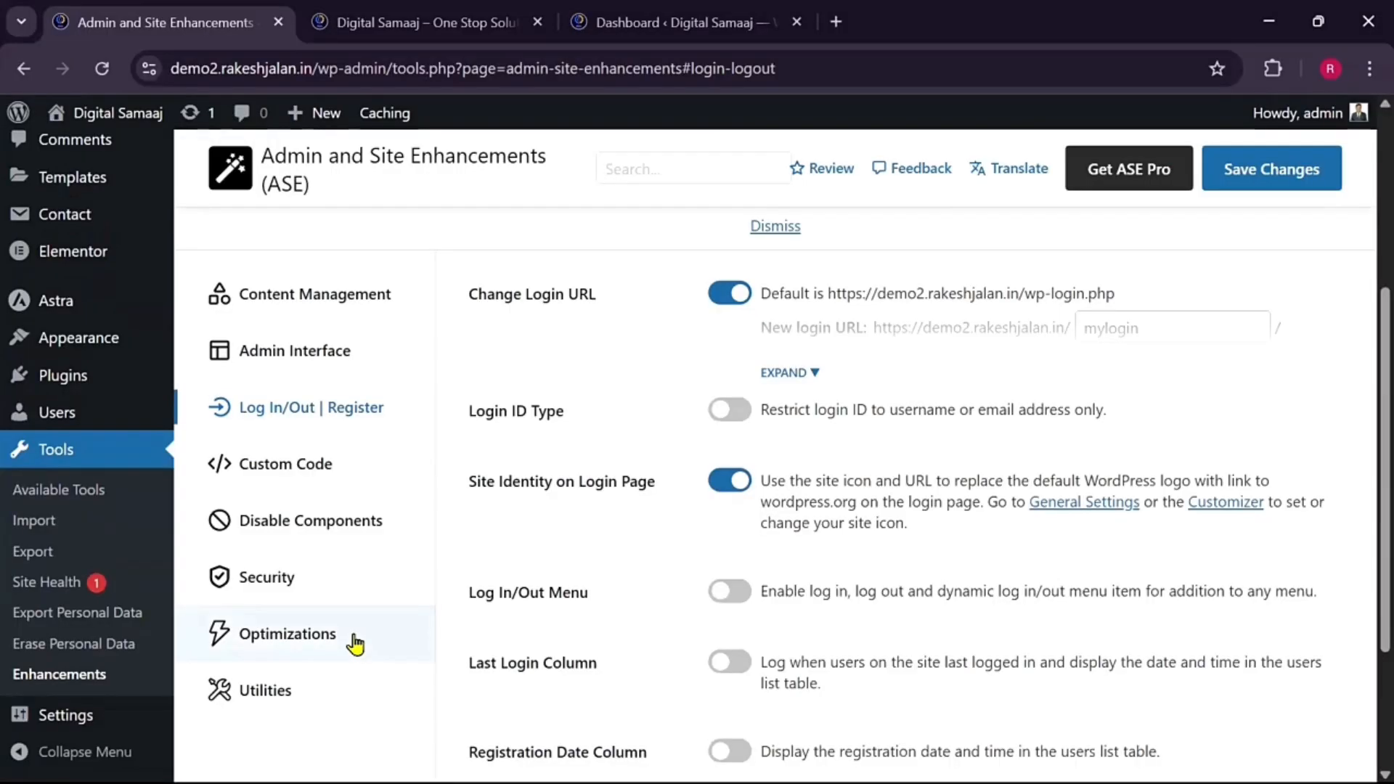
Switch on Email Delivery in the Utilities settings and expand its sender options
click(314, 634)
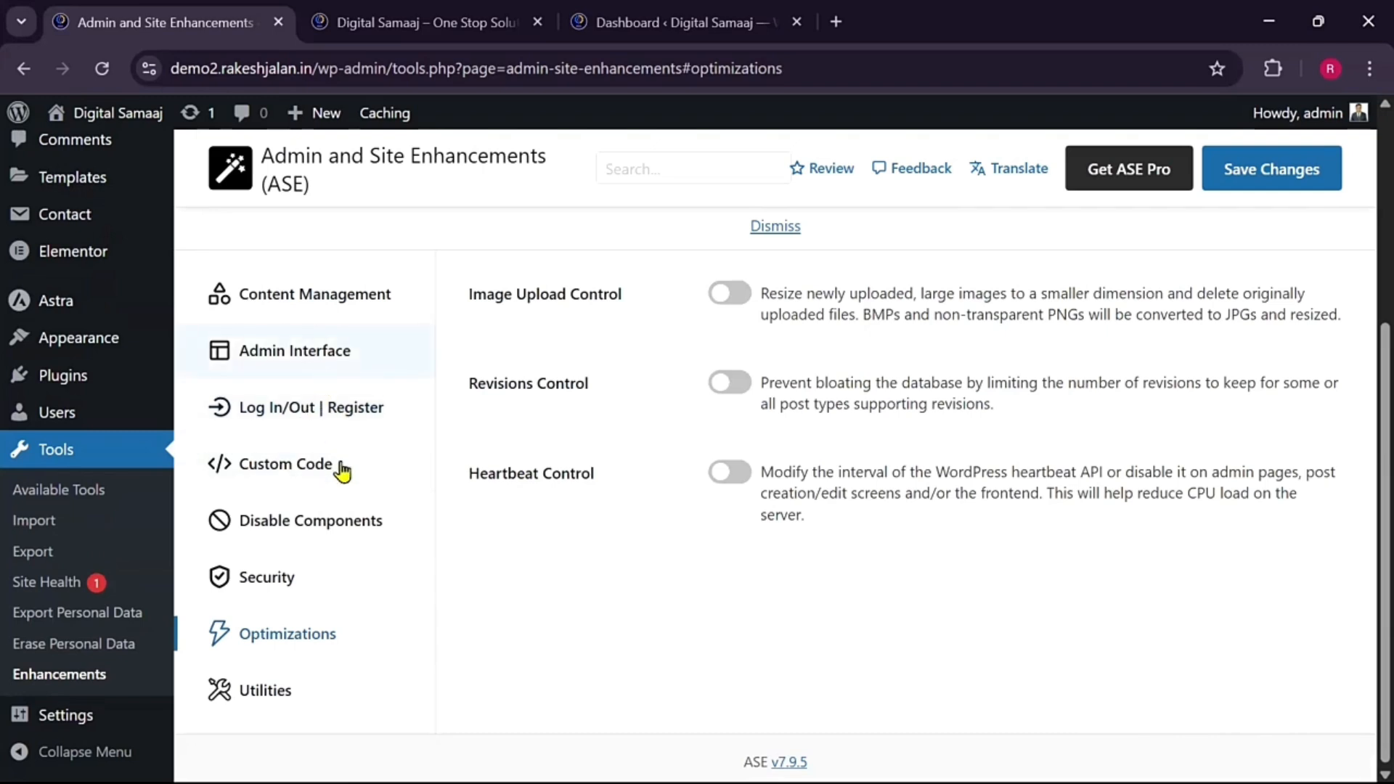
click(302, 690)
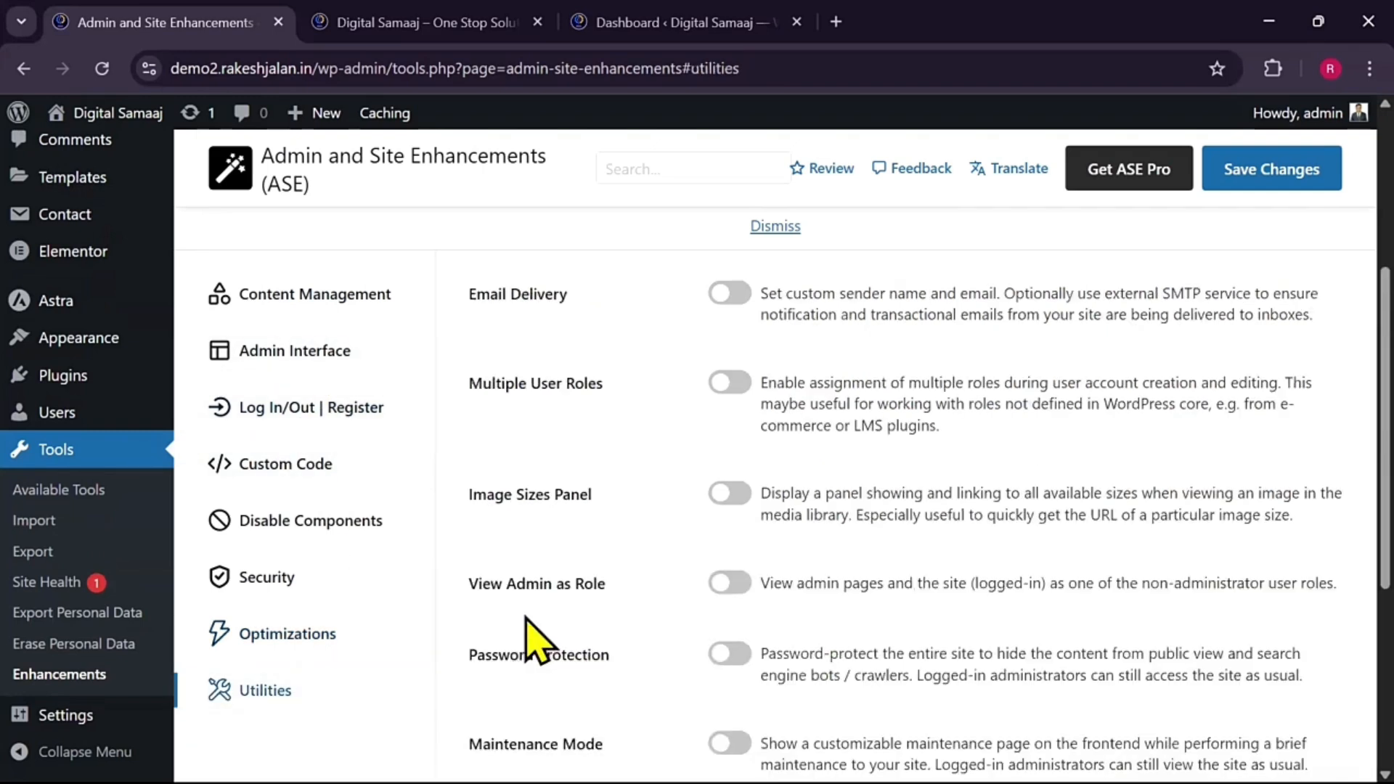
click(729, 294)
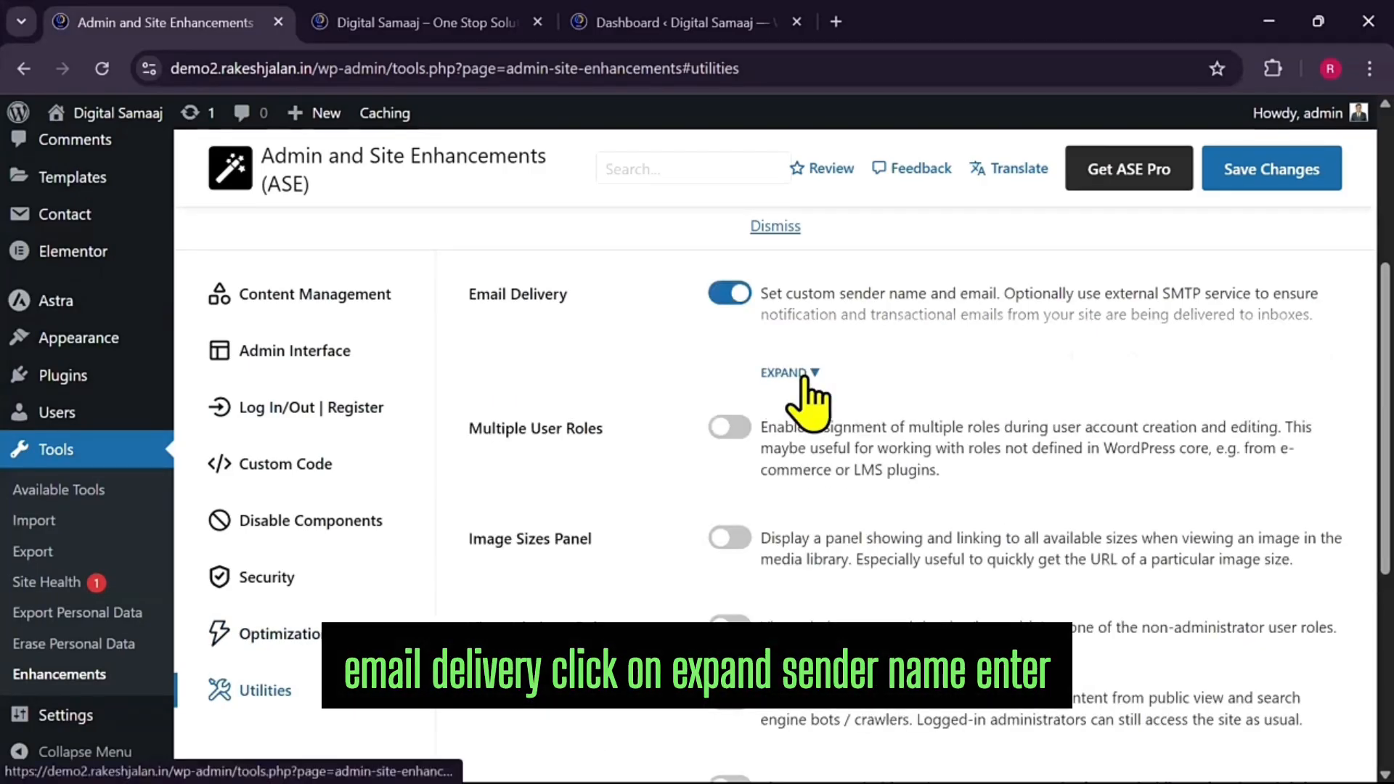
click(804, 373)
scroll(881, 476, down, 2)
Set the sender name to Digital Samaaj and fill in the sender e-mail address
click(1006, 331)
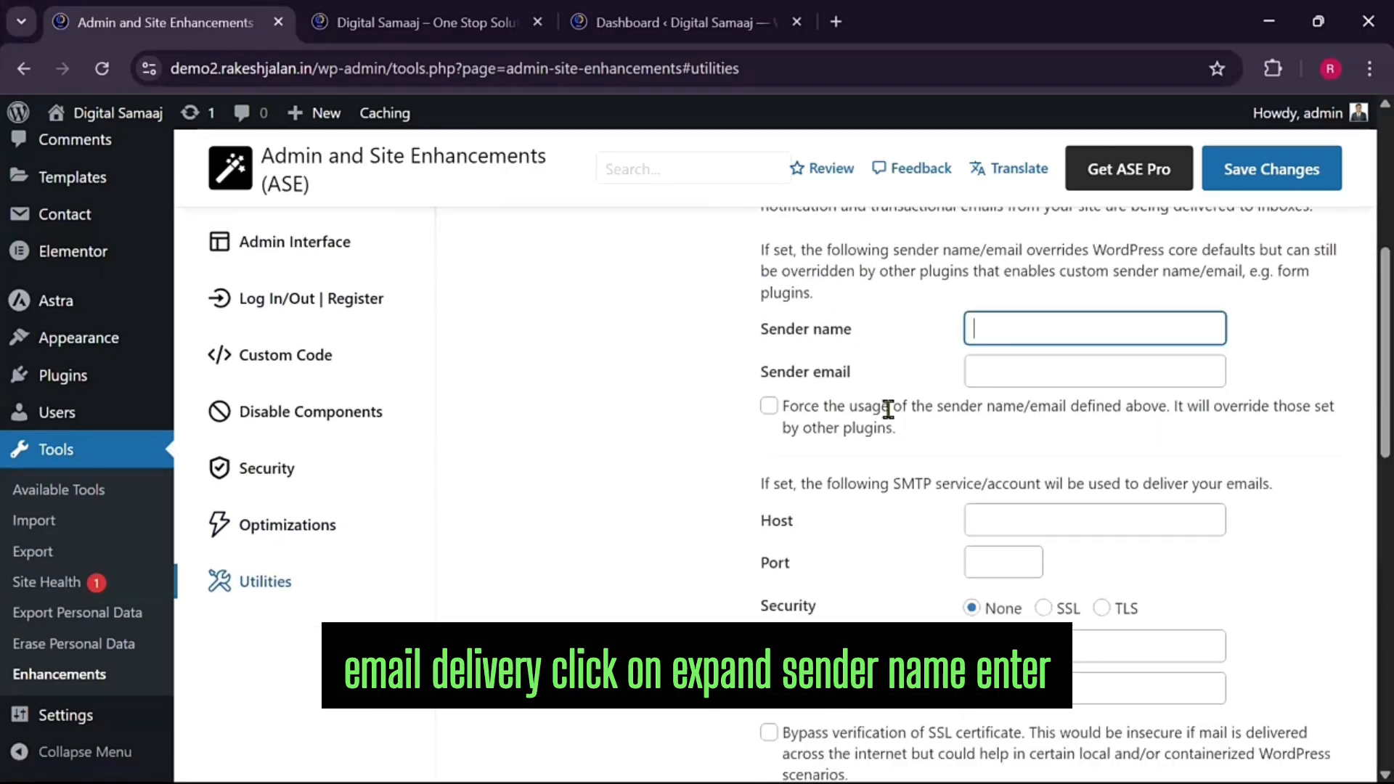
text(Digital Samaaj)
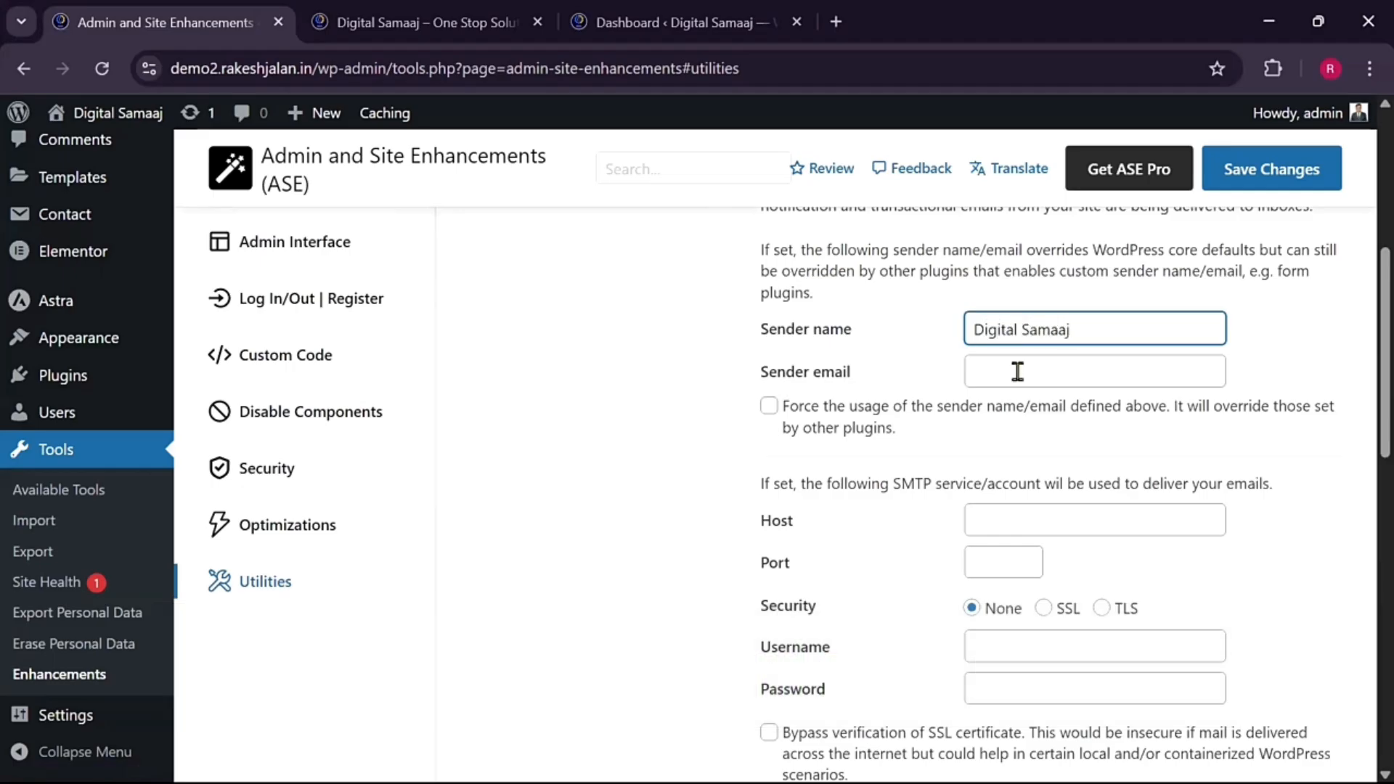
click(1017, 372)
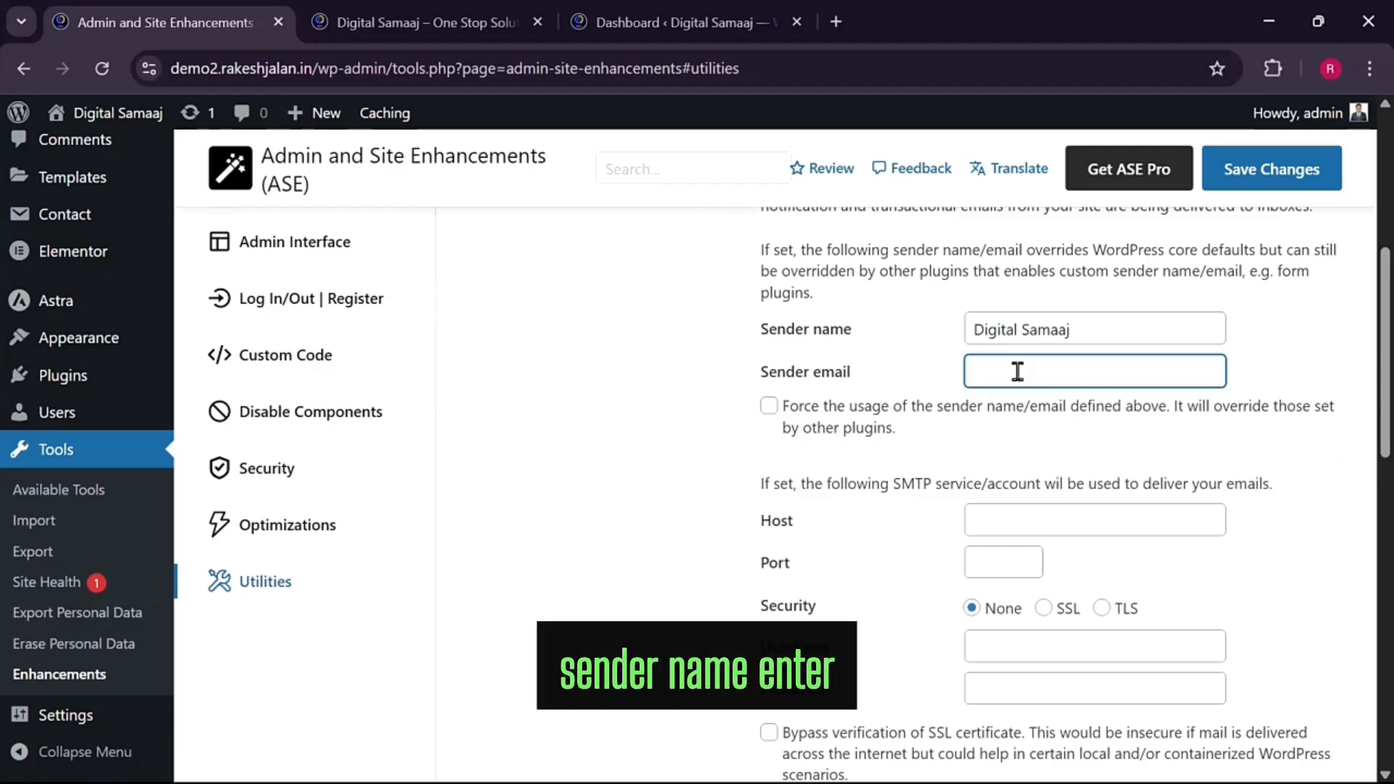
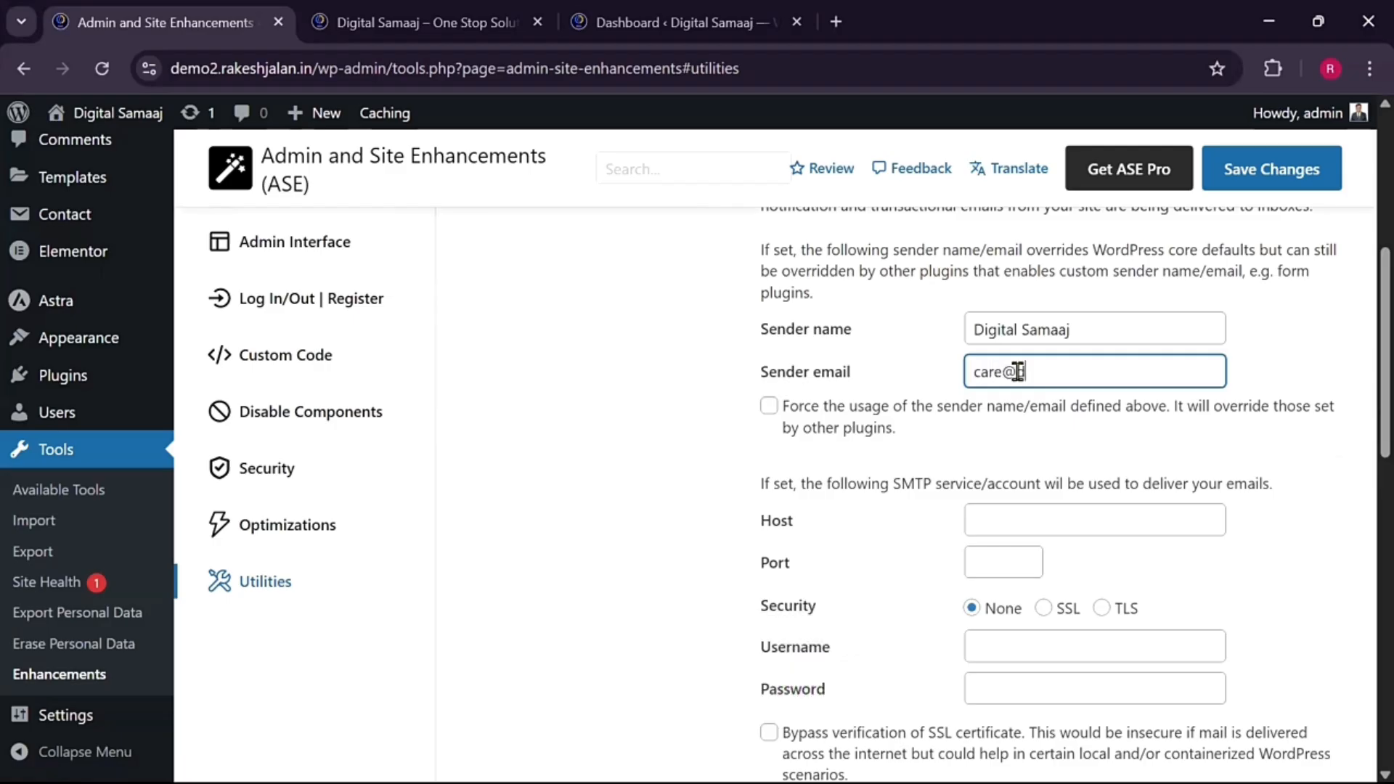
scroll(1038, 444, down, 3)
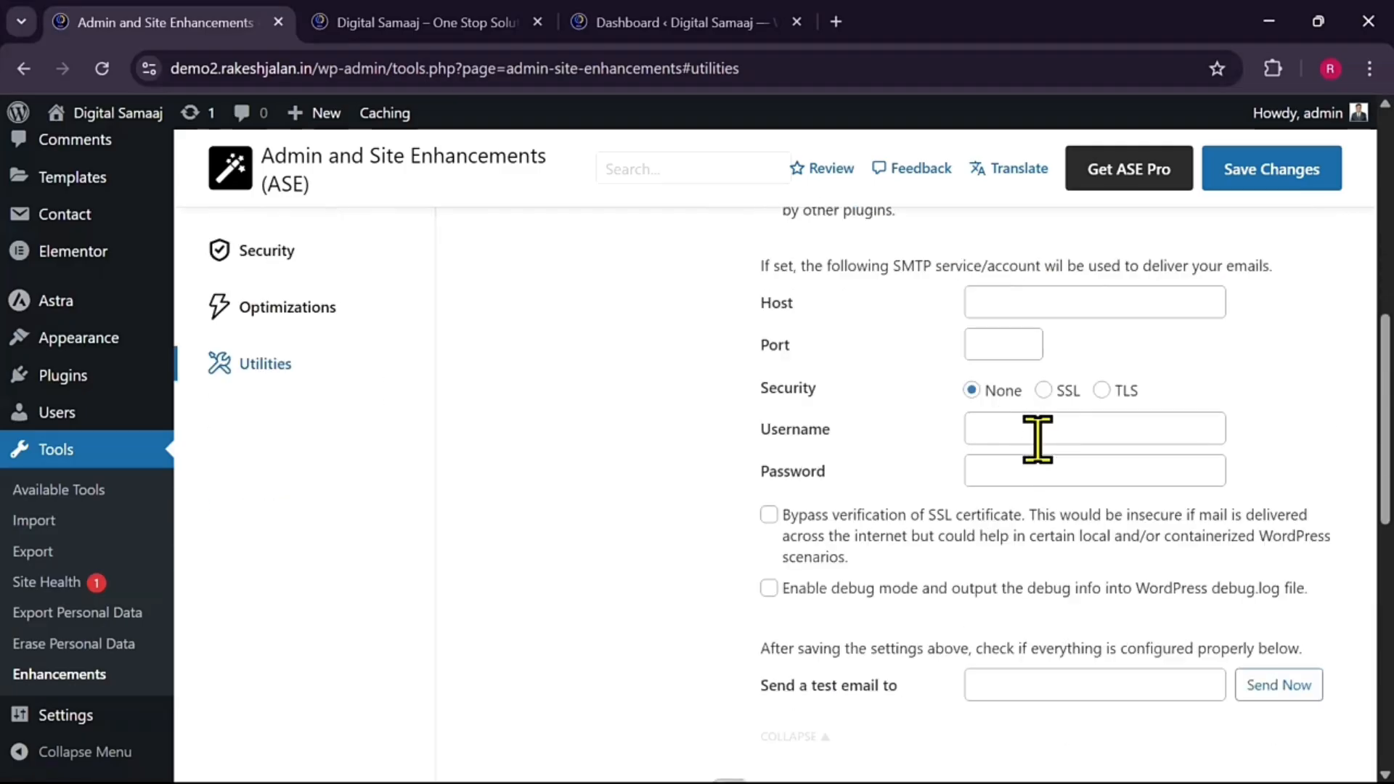
Begin filling in the SMTP server and password fields
click(1023, 306)
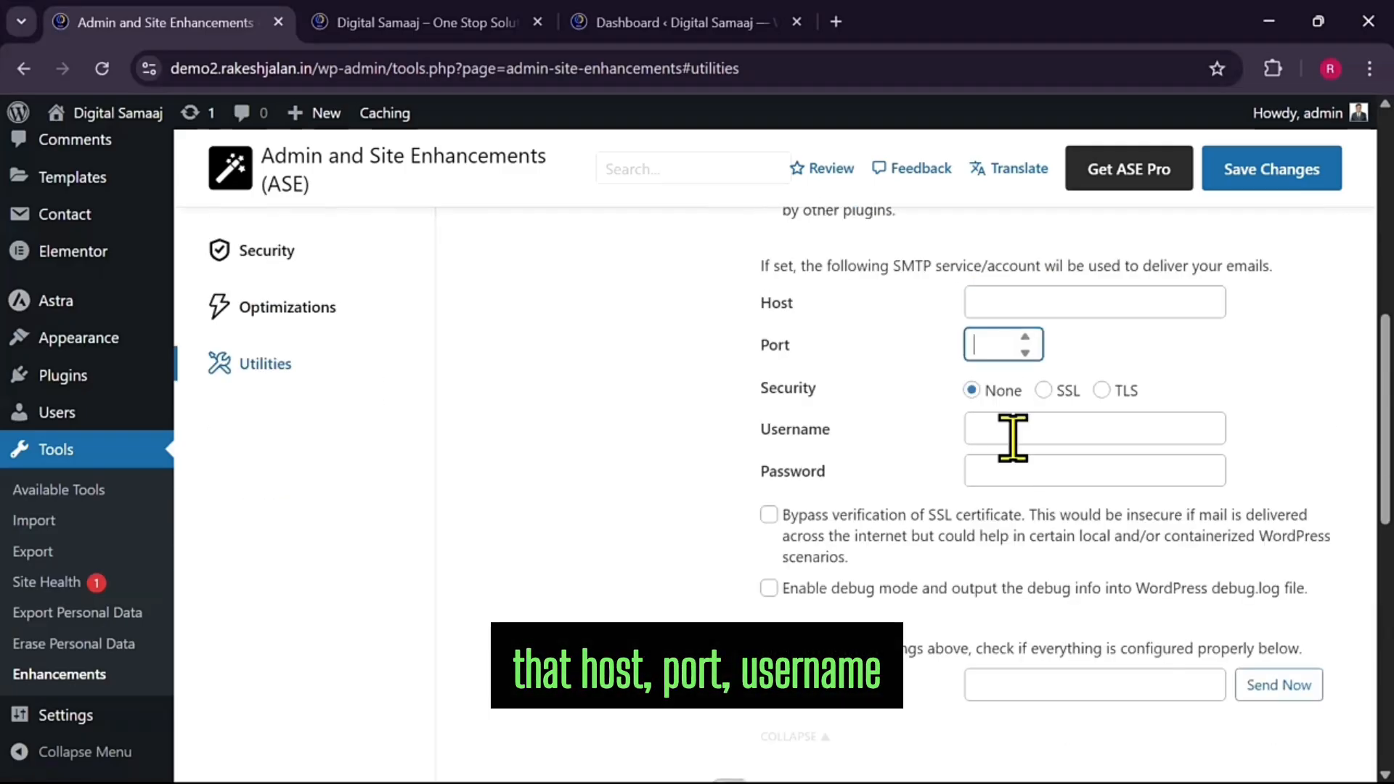
click(1013, 470)
scroll(845, 484, up, 2)
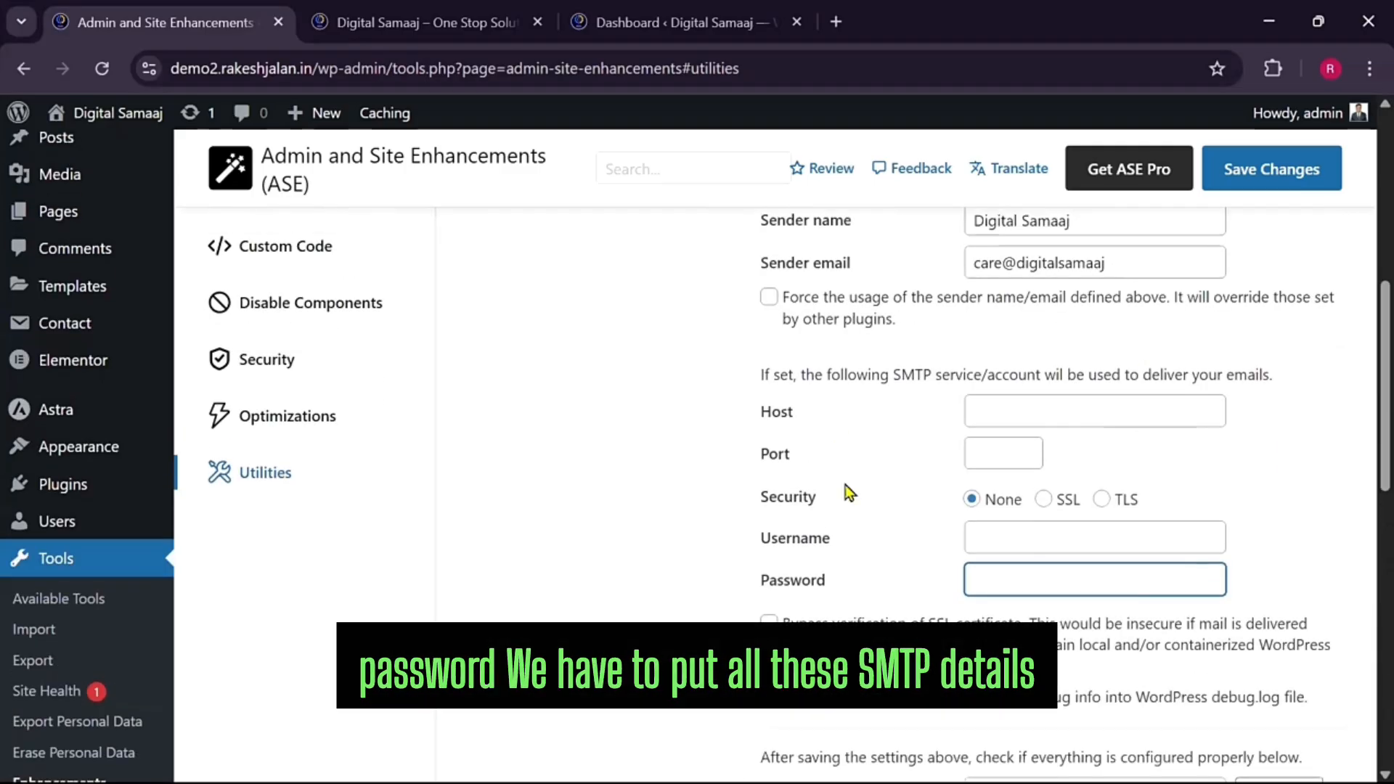
scroll(1038, 457, up, 2)
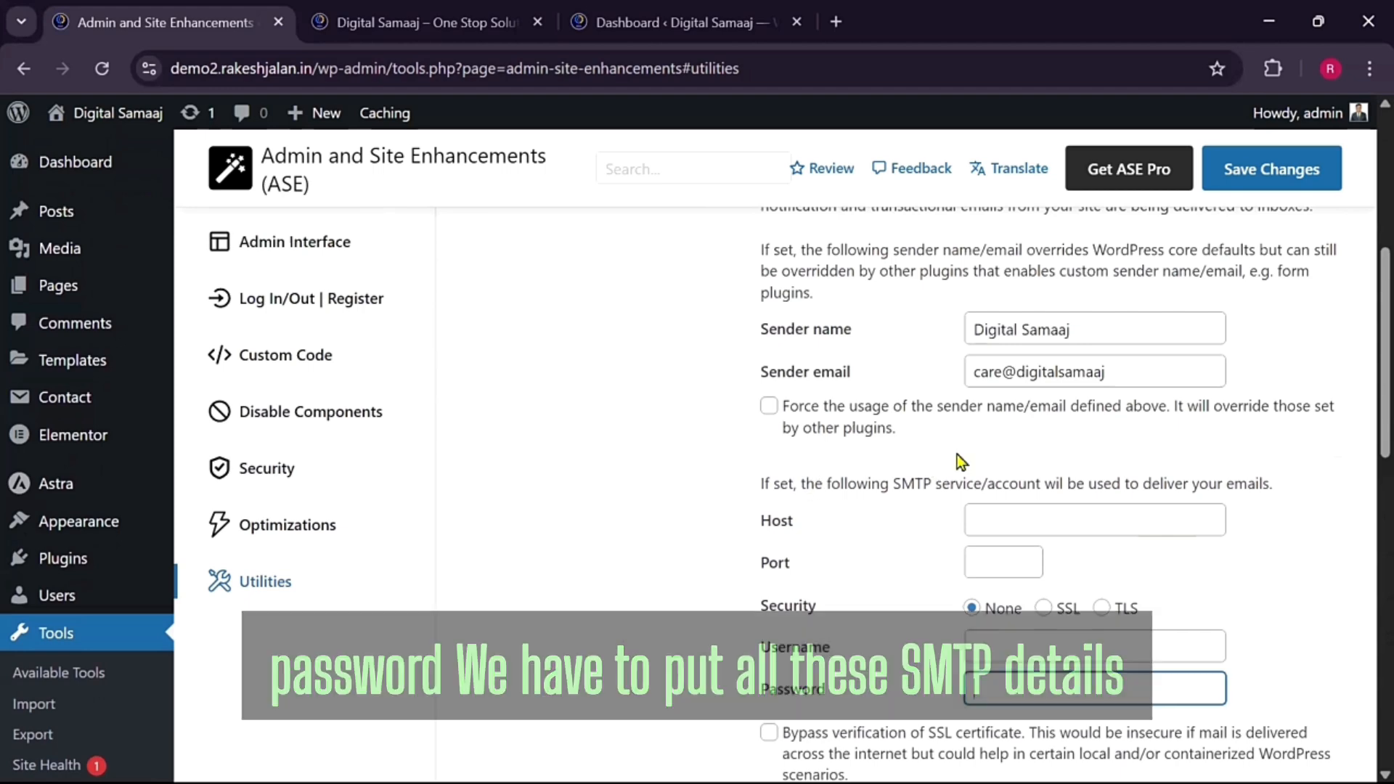
scroll(957, 454, up, 2)
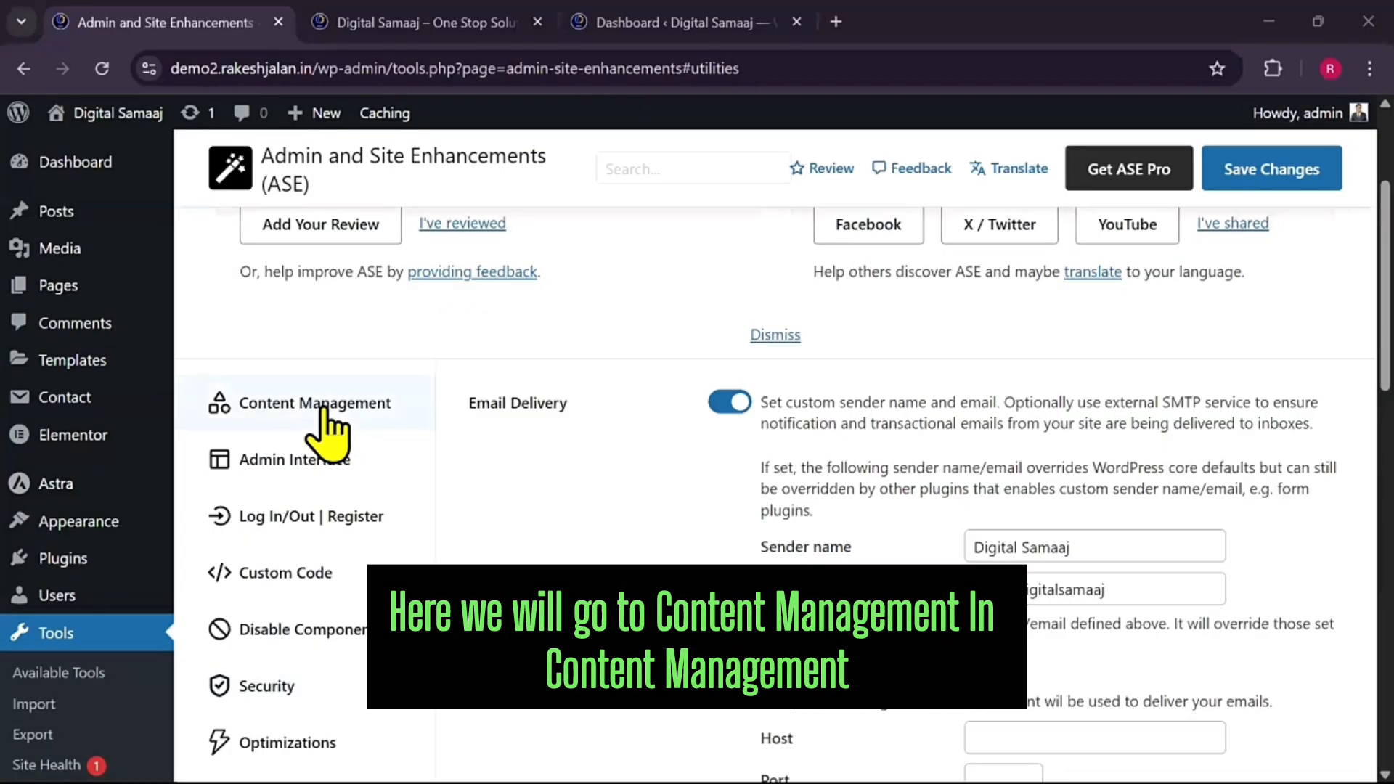
Enable Content Duplication in Content Management with redirect to List view after duplicating
click(327, 433)
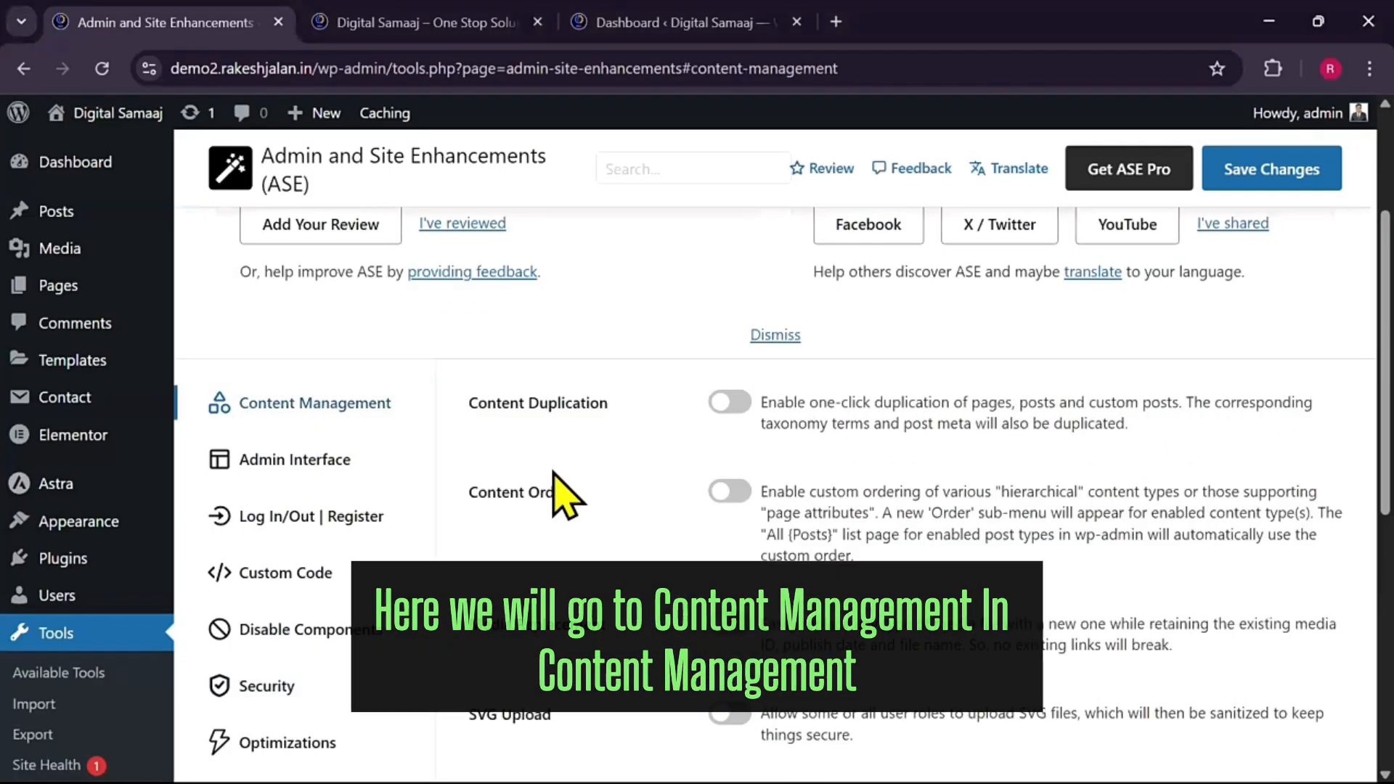
click(729, 402)
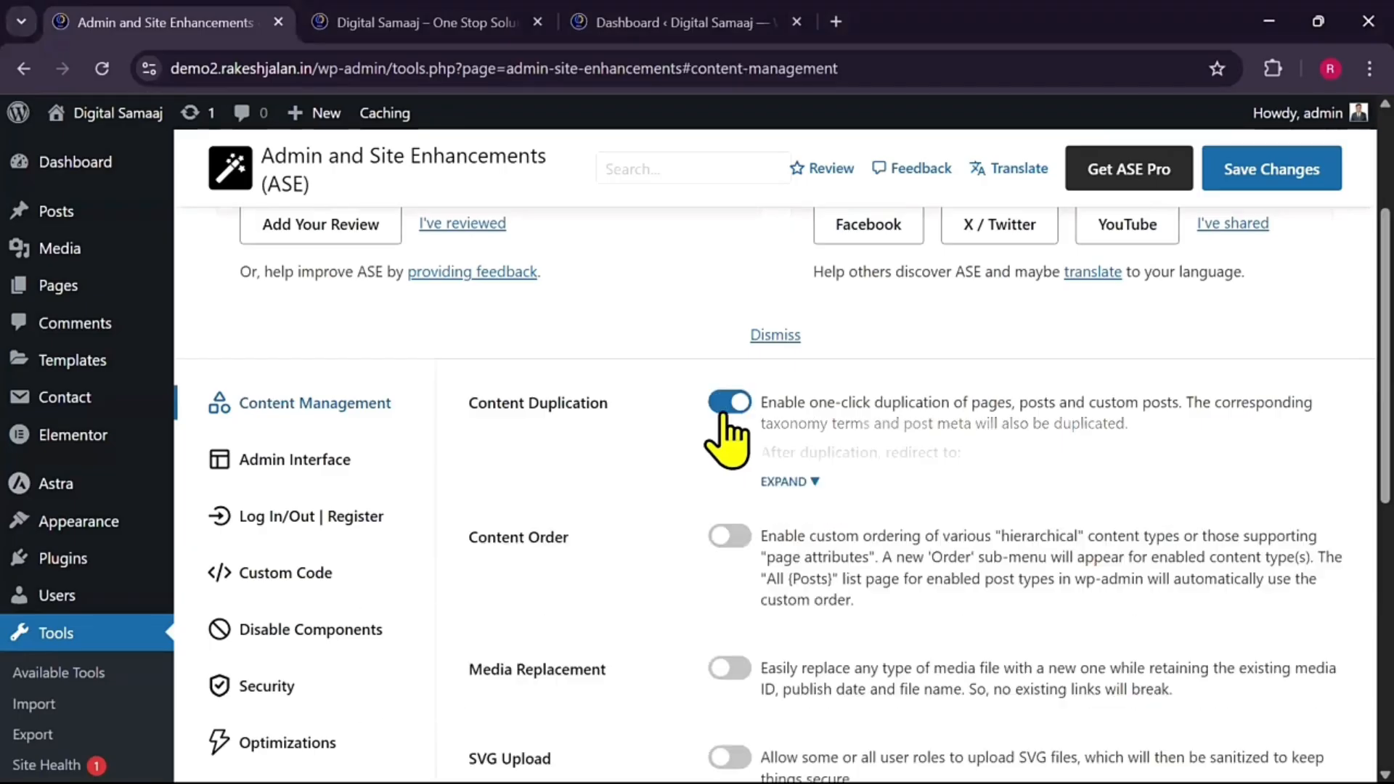
click(782, 483)
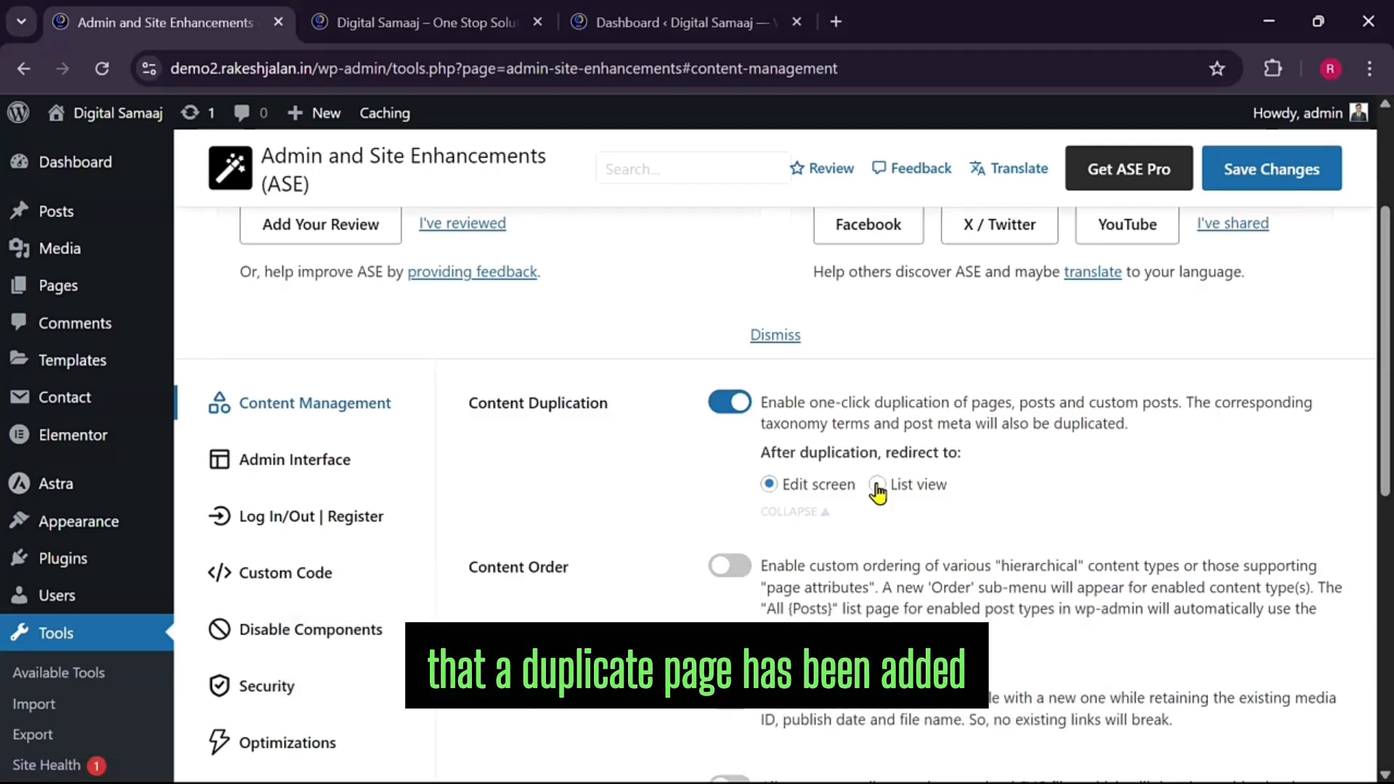
click(877, 486)
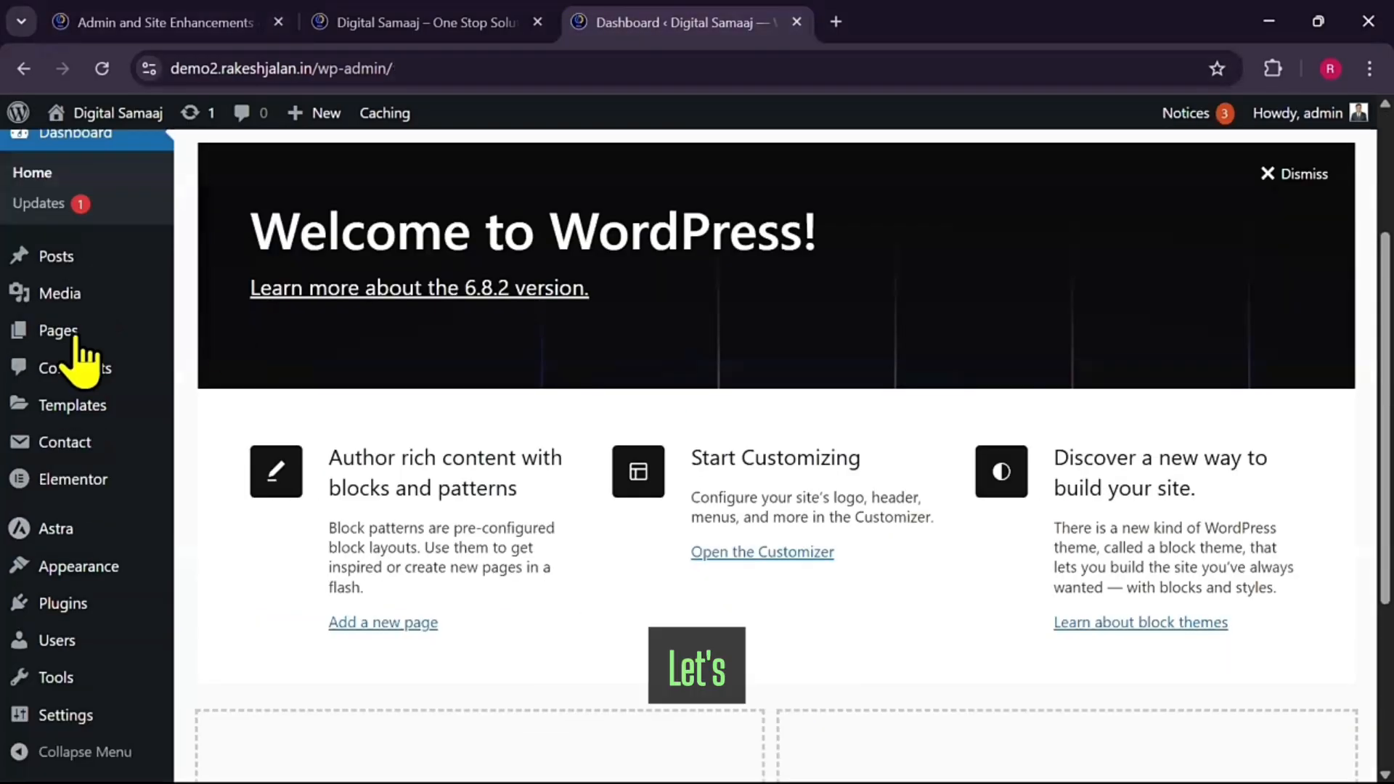
Duplicate the About page from Pages > All Pages as a draft copy
mouse_move(75, 337)
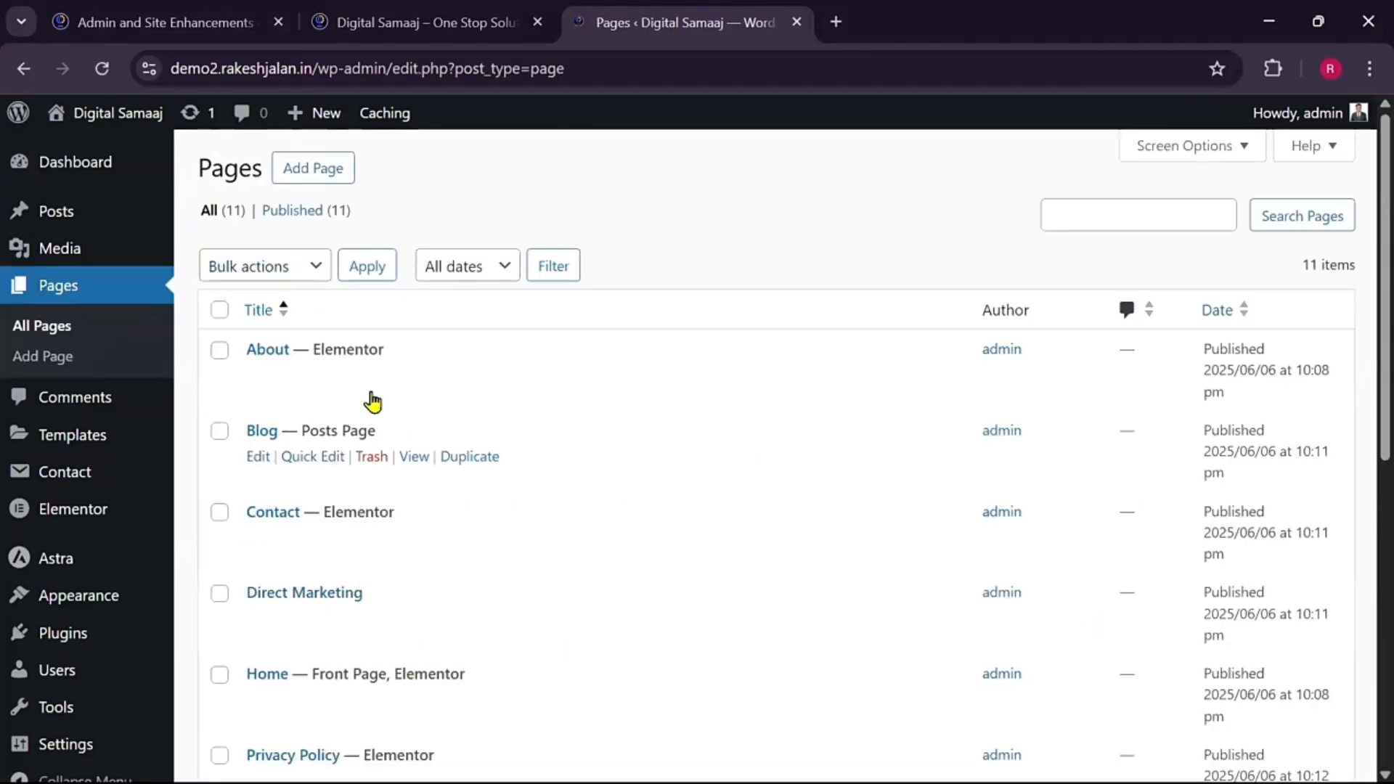
mouse_move(367, 377)
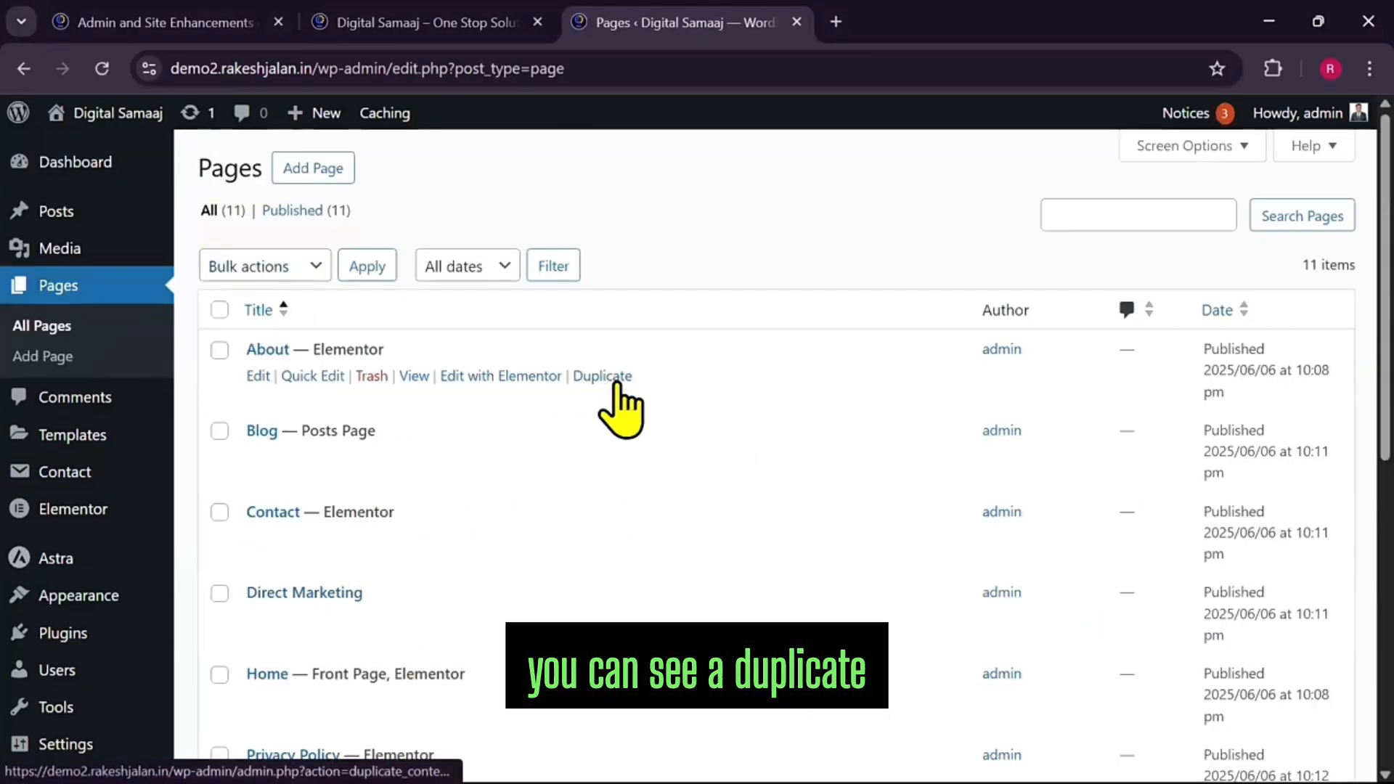
click(599, 377)
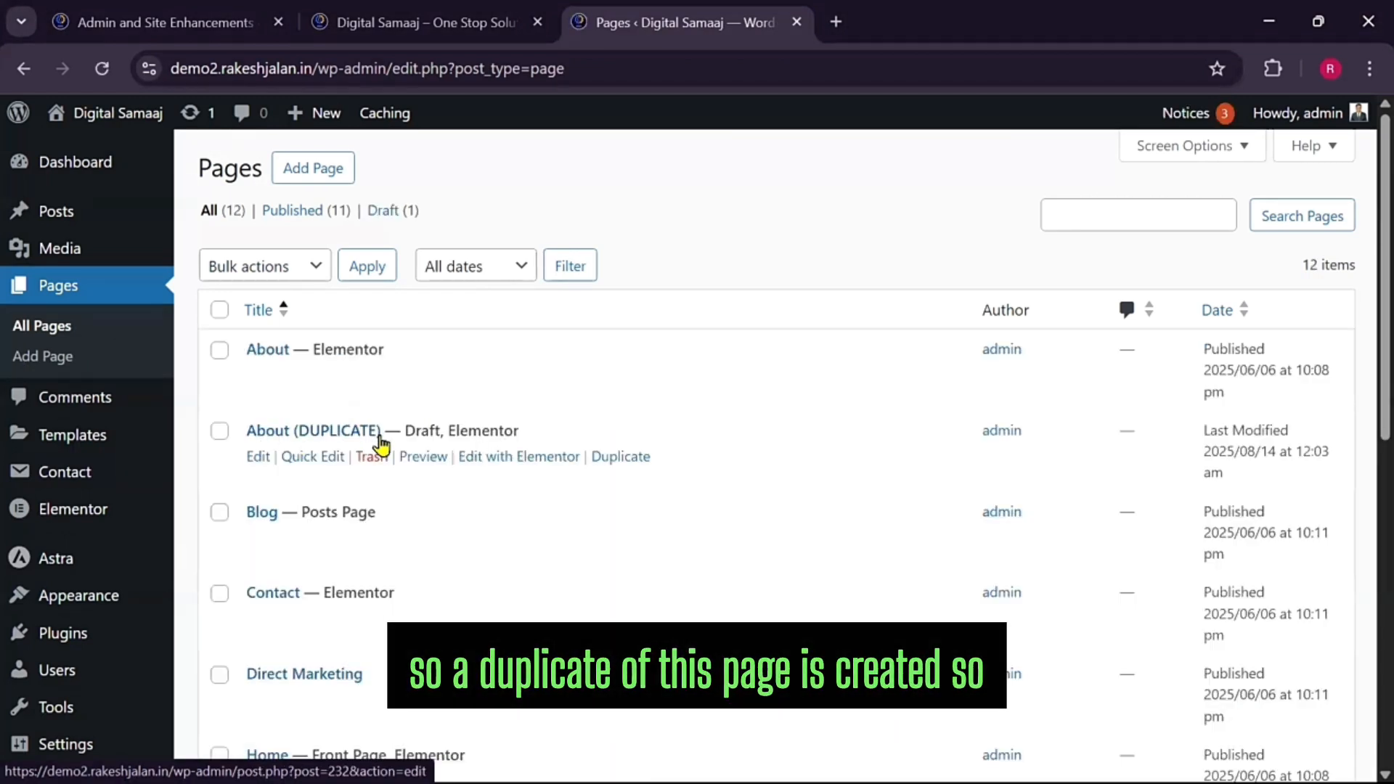
mouse_move(172, 37)
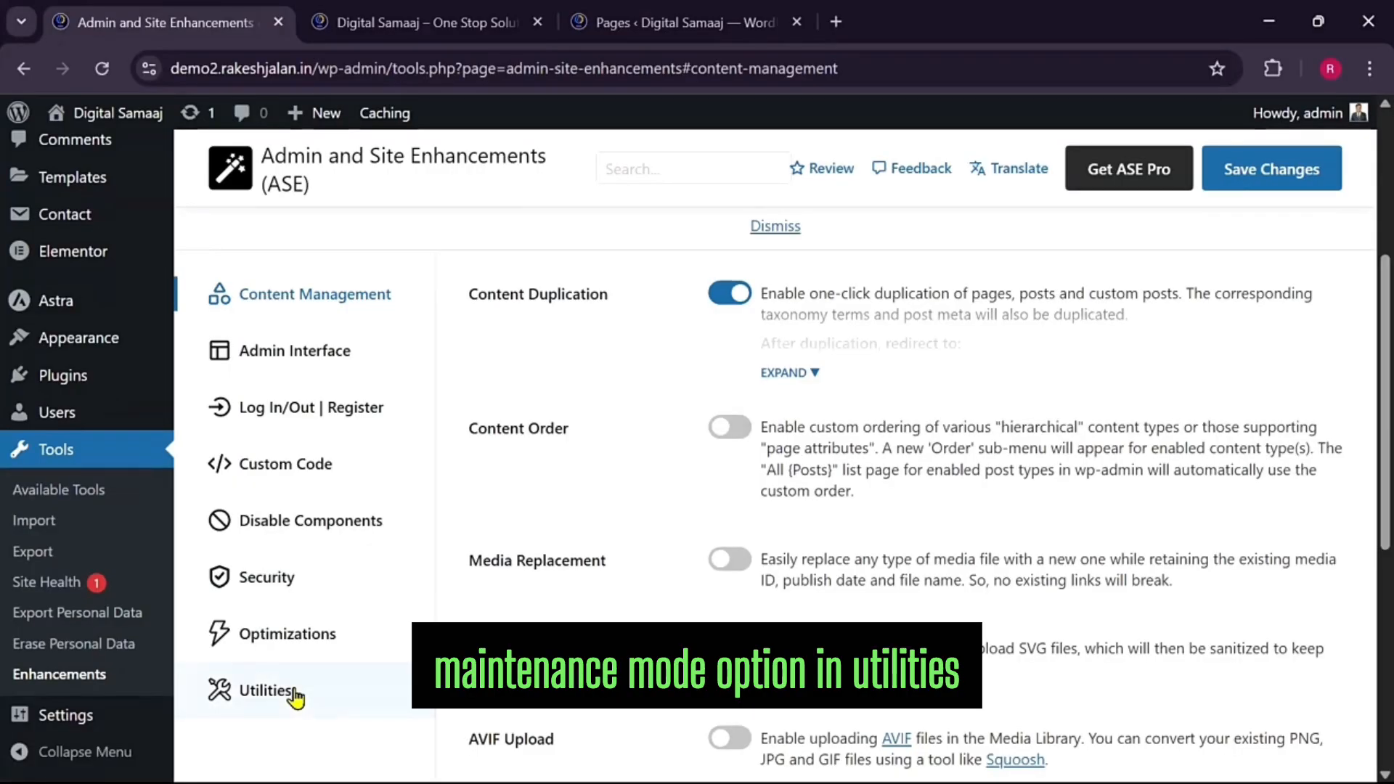
Turn on Maintenance Mode in Utilities and set the heading to 'Website under maintenance'
click(266, 689)
scroll(551, 690, down, 3)
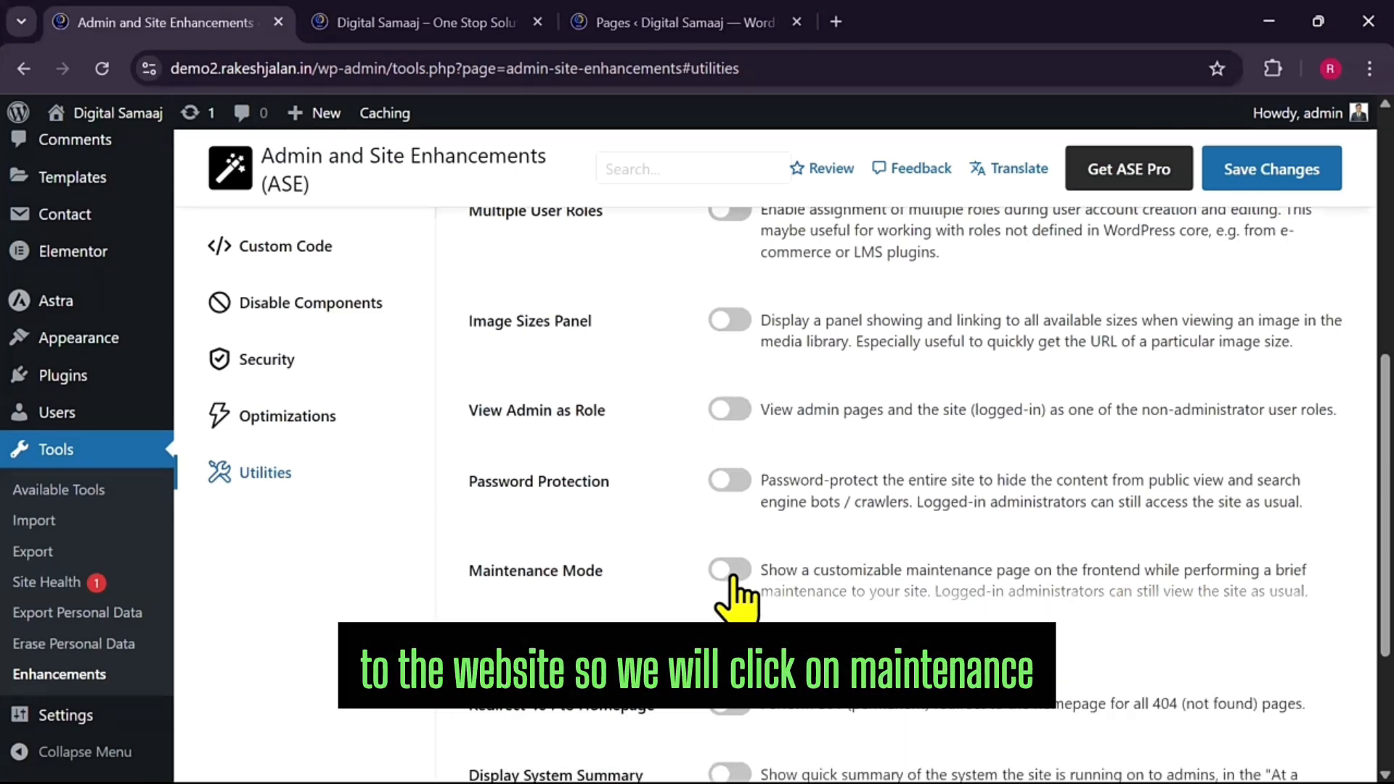
click(731, 574)
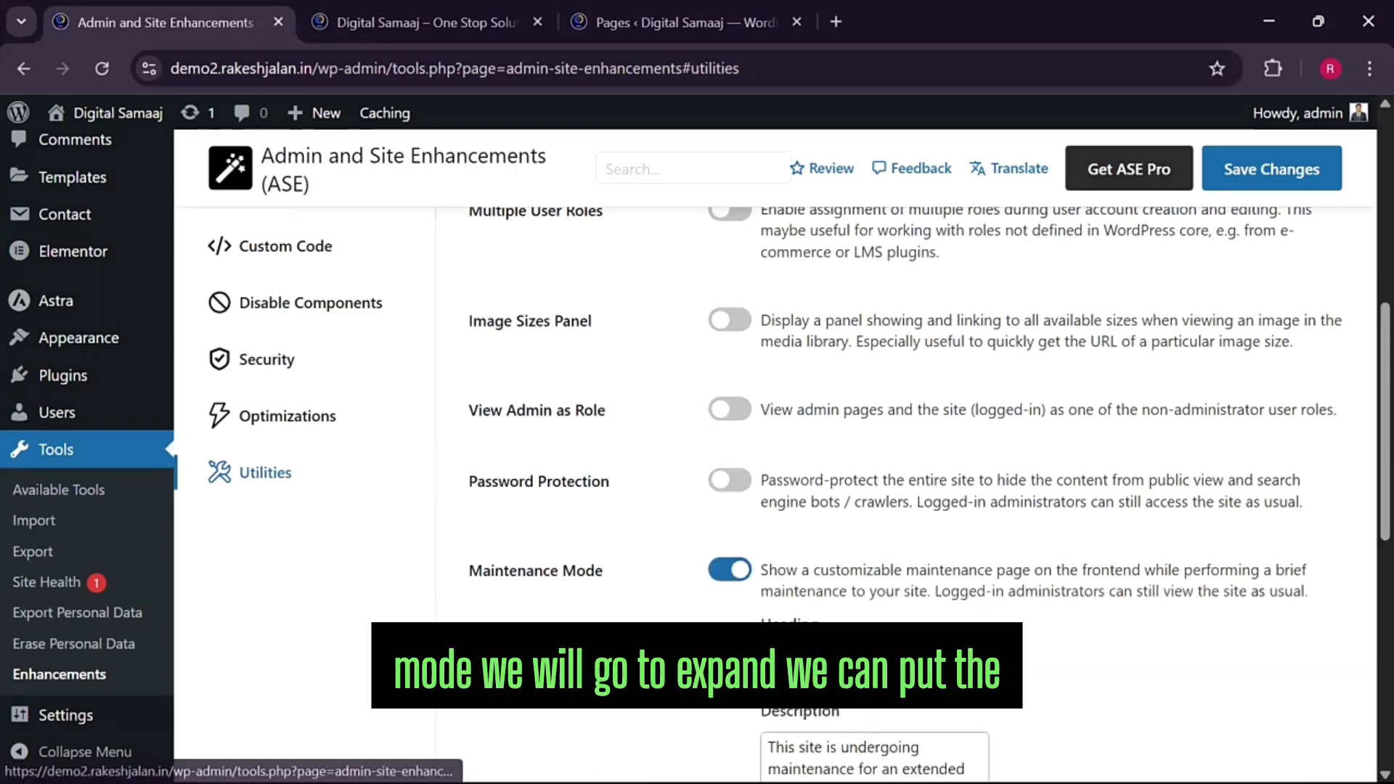
scroll(924, 574, down, 1)
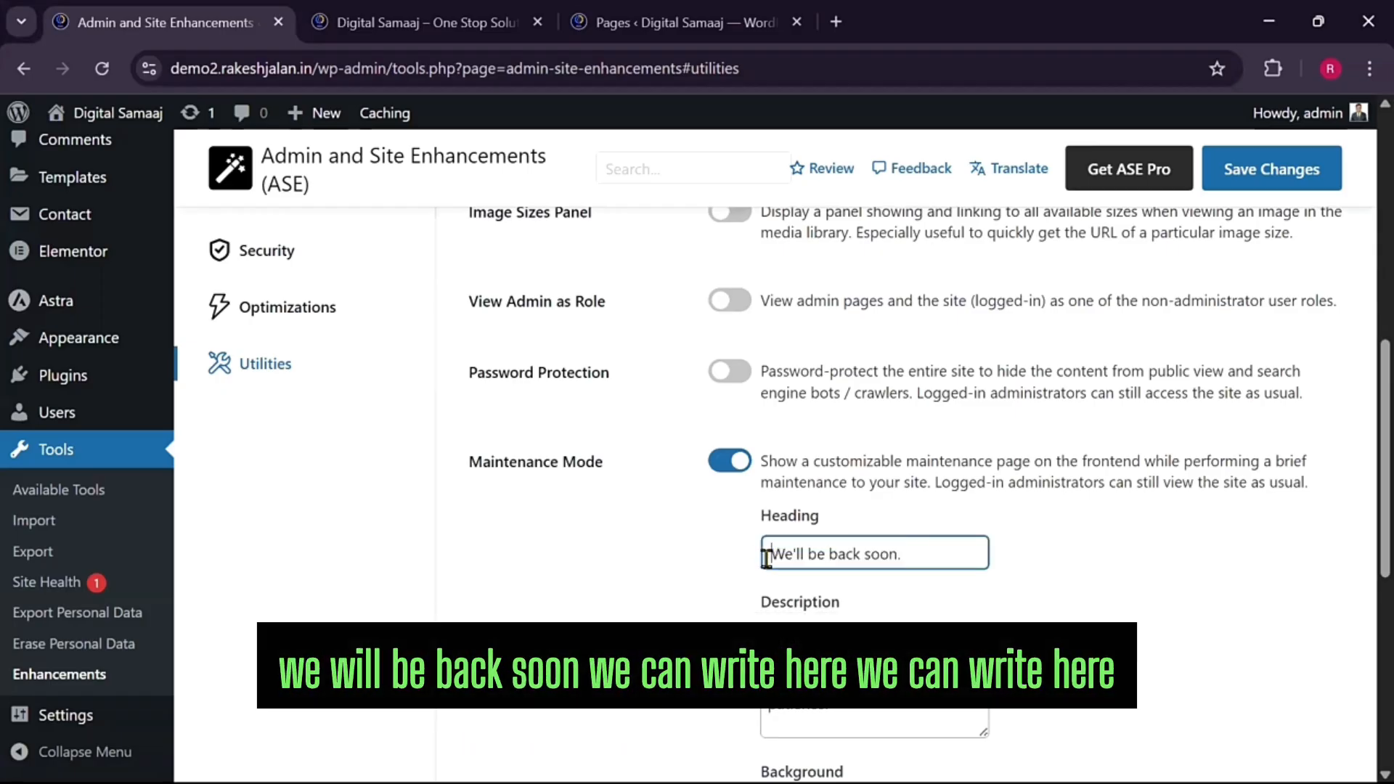
text(D)
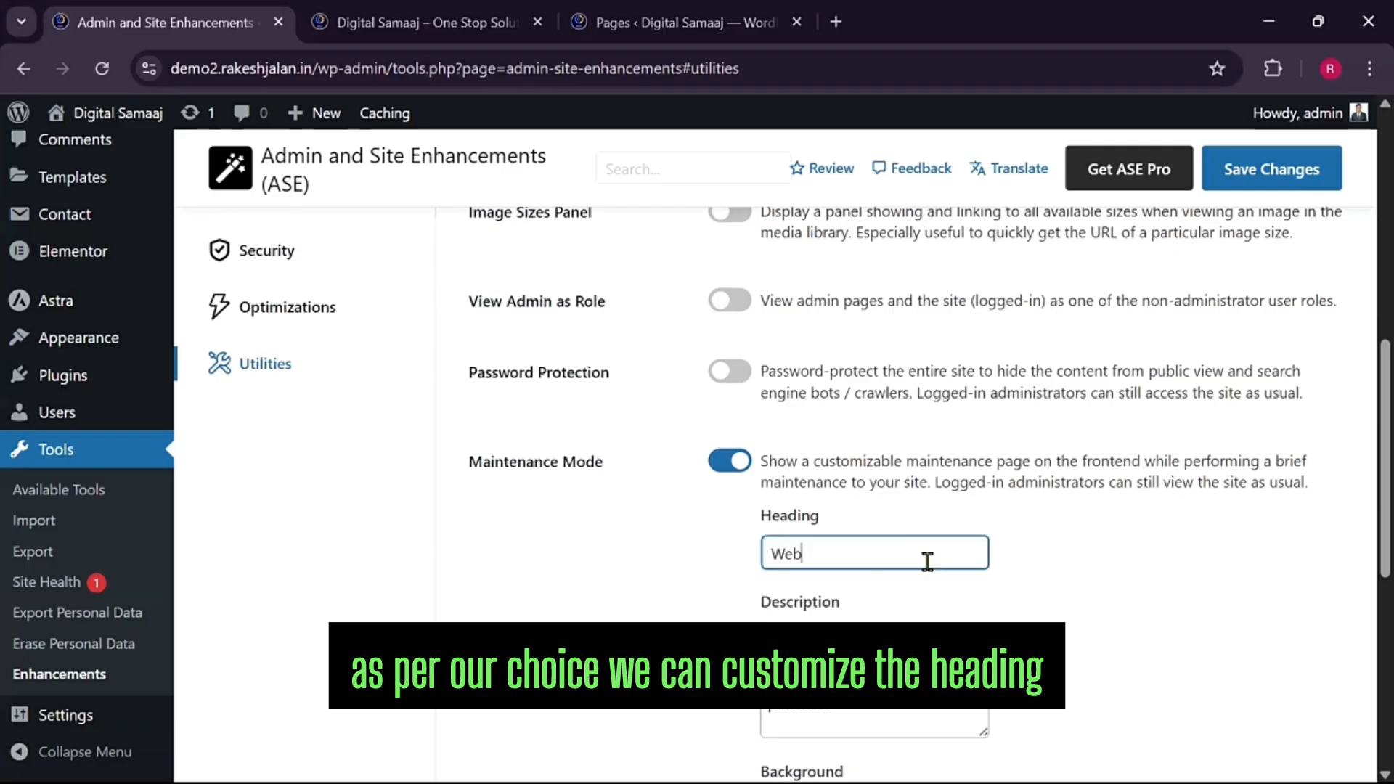
text(te )
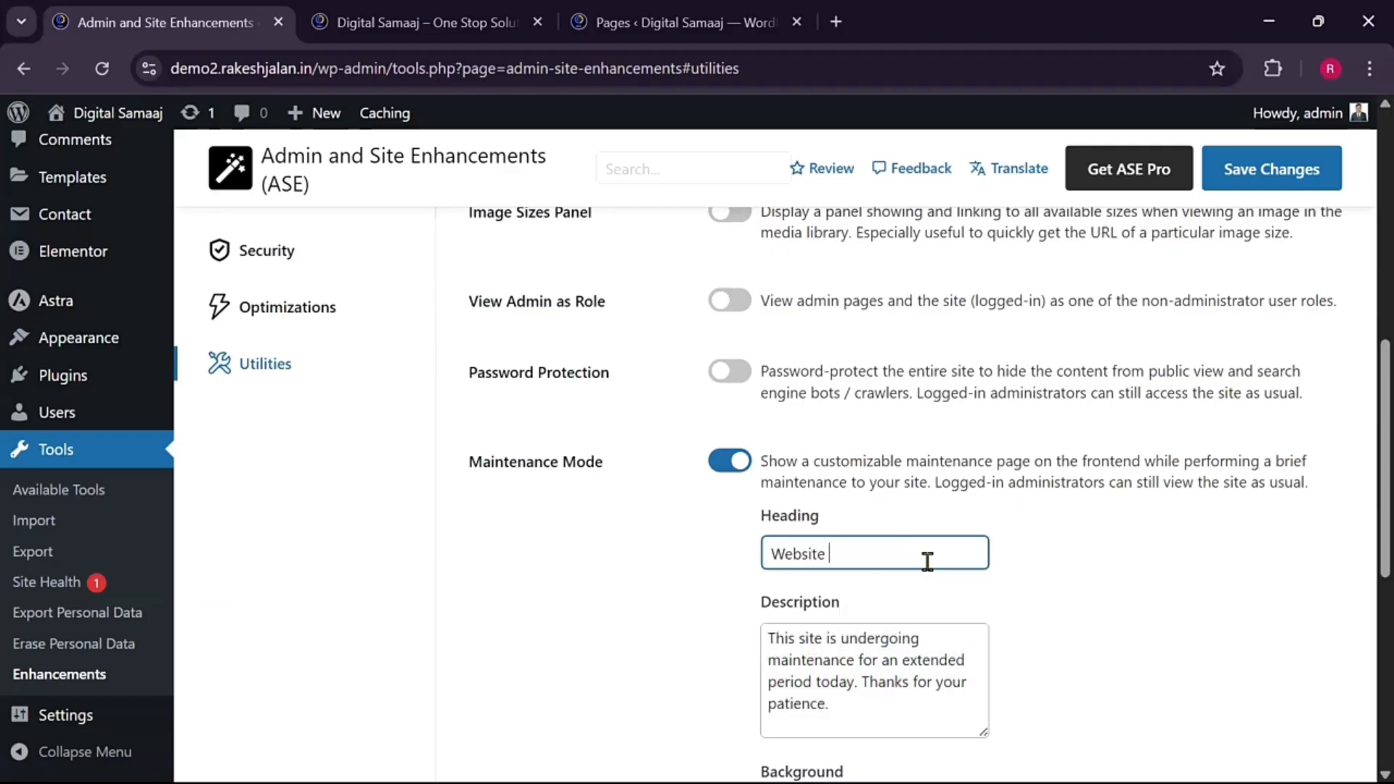
text(under maint)
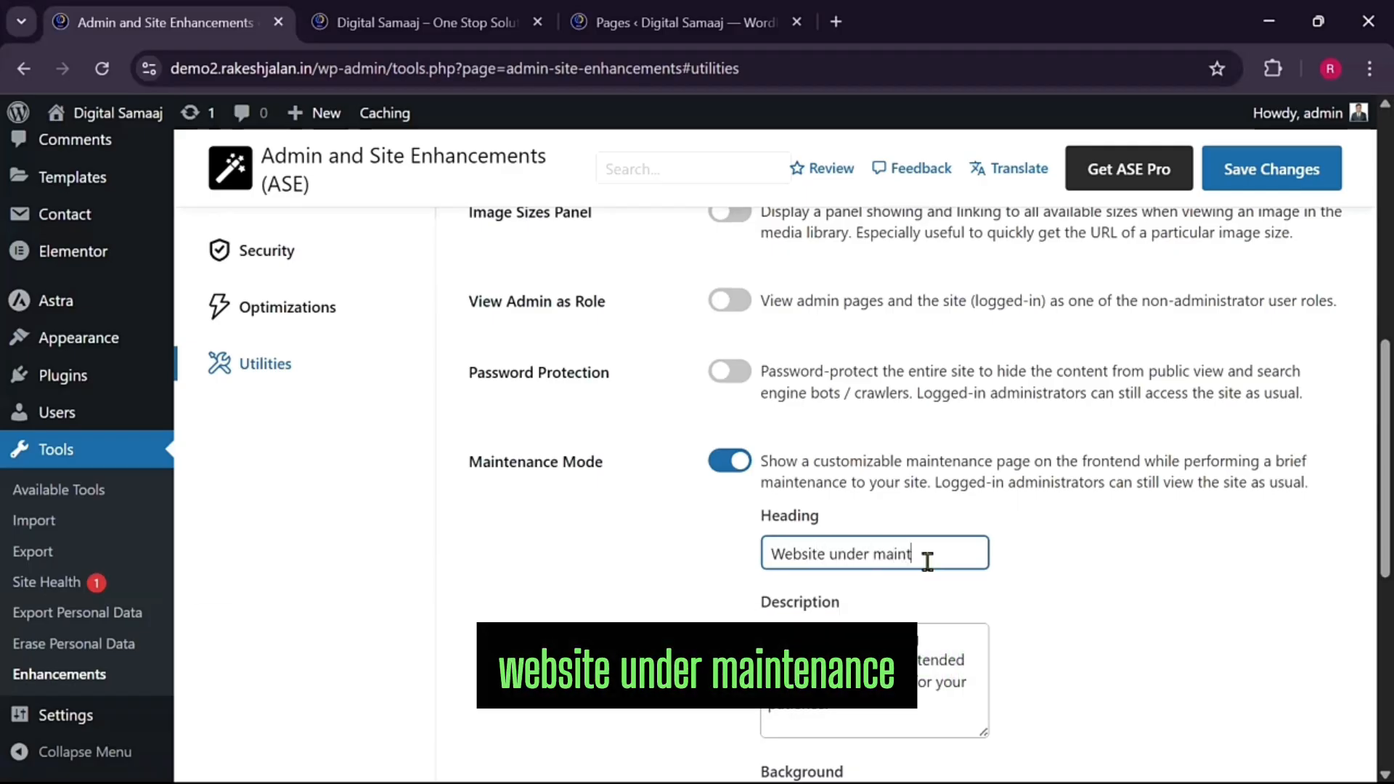
text(enance)
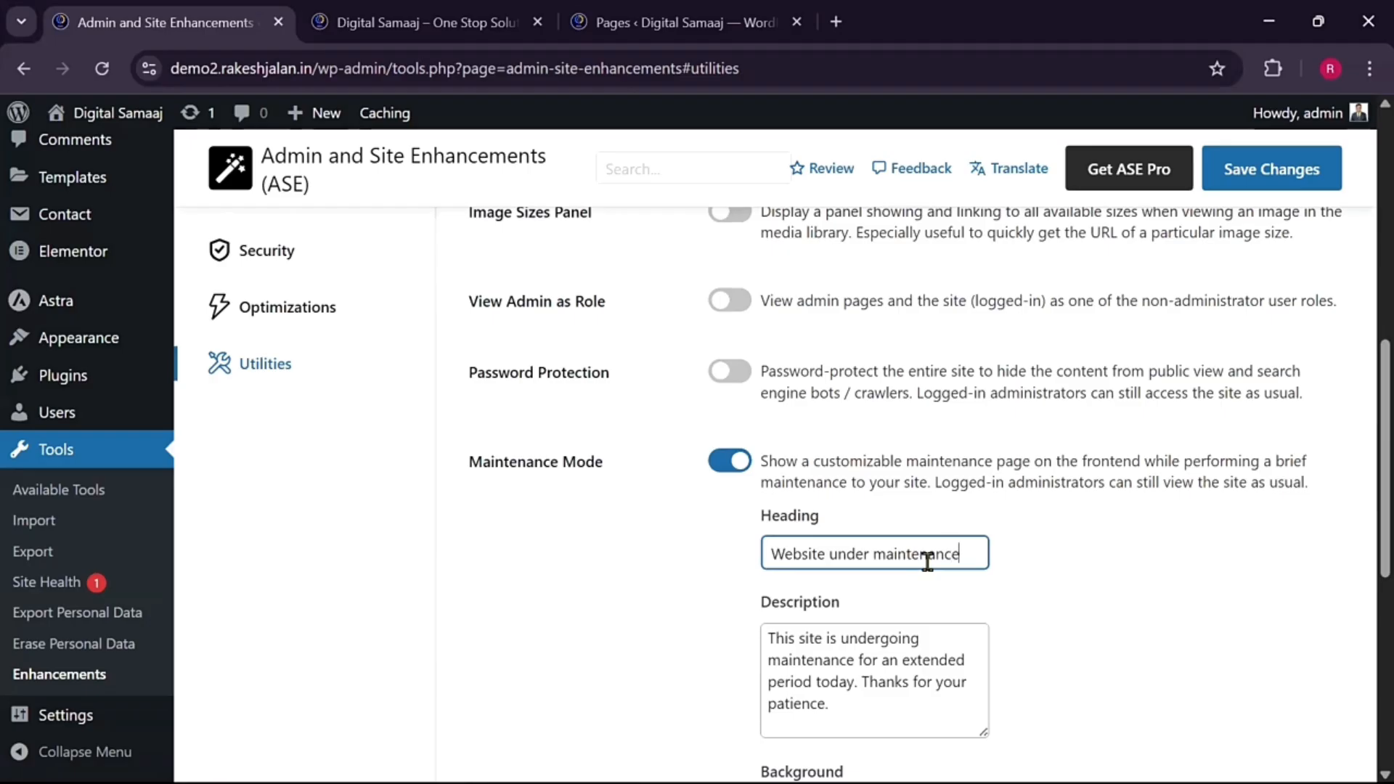
Replace the maintenance description with a notice that the Digital Samaaj website is upgrading
drag(876, 711, 761, 633)
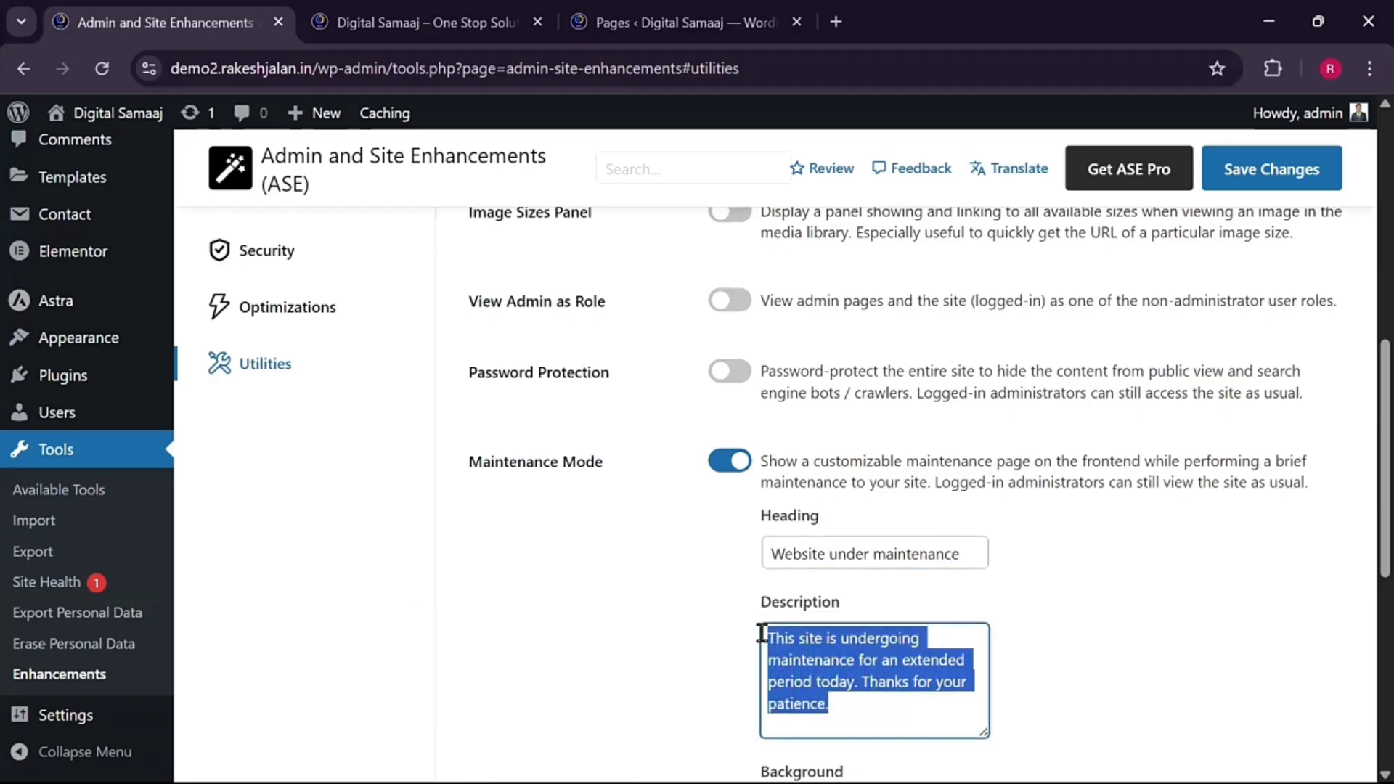
text(Digit)
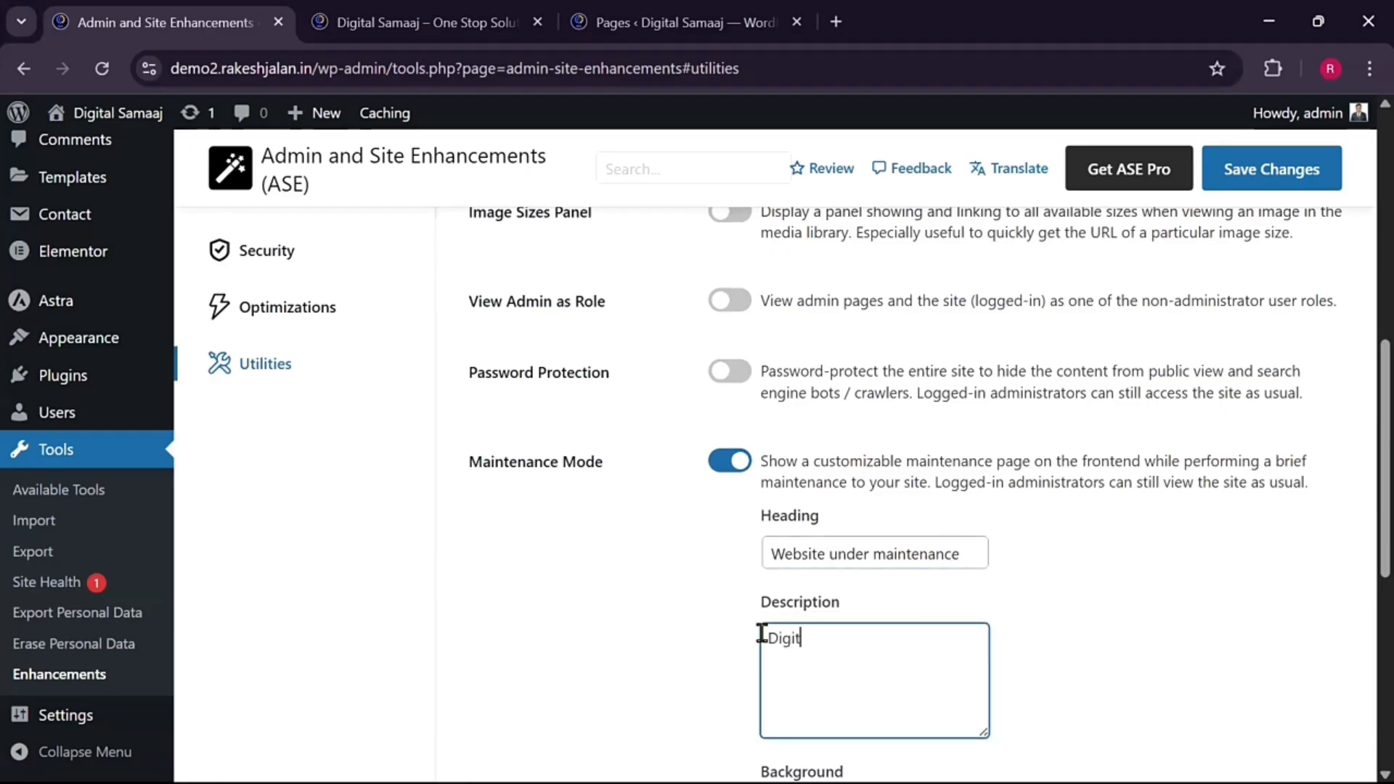
text(al Sm)
key(BackSpace)
text(amaaj )
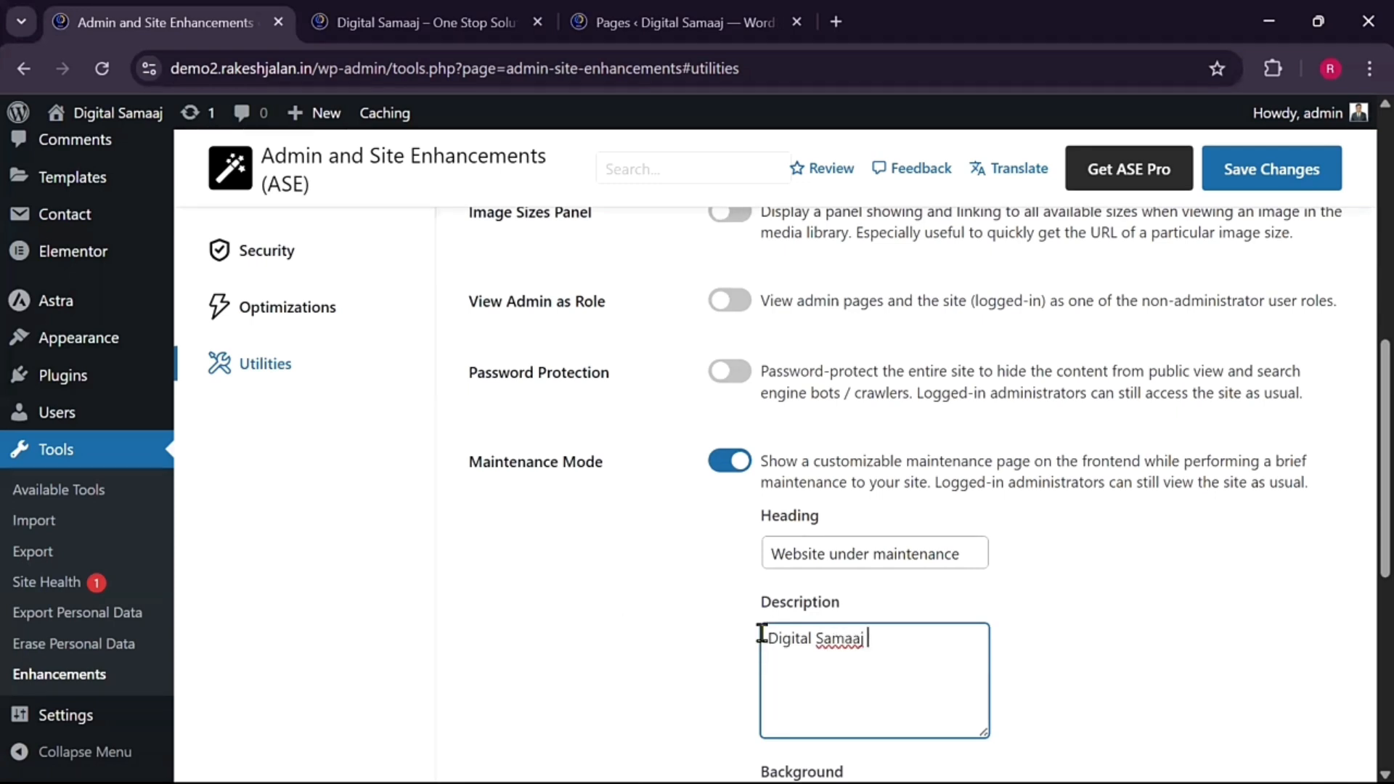
text(will)
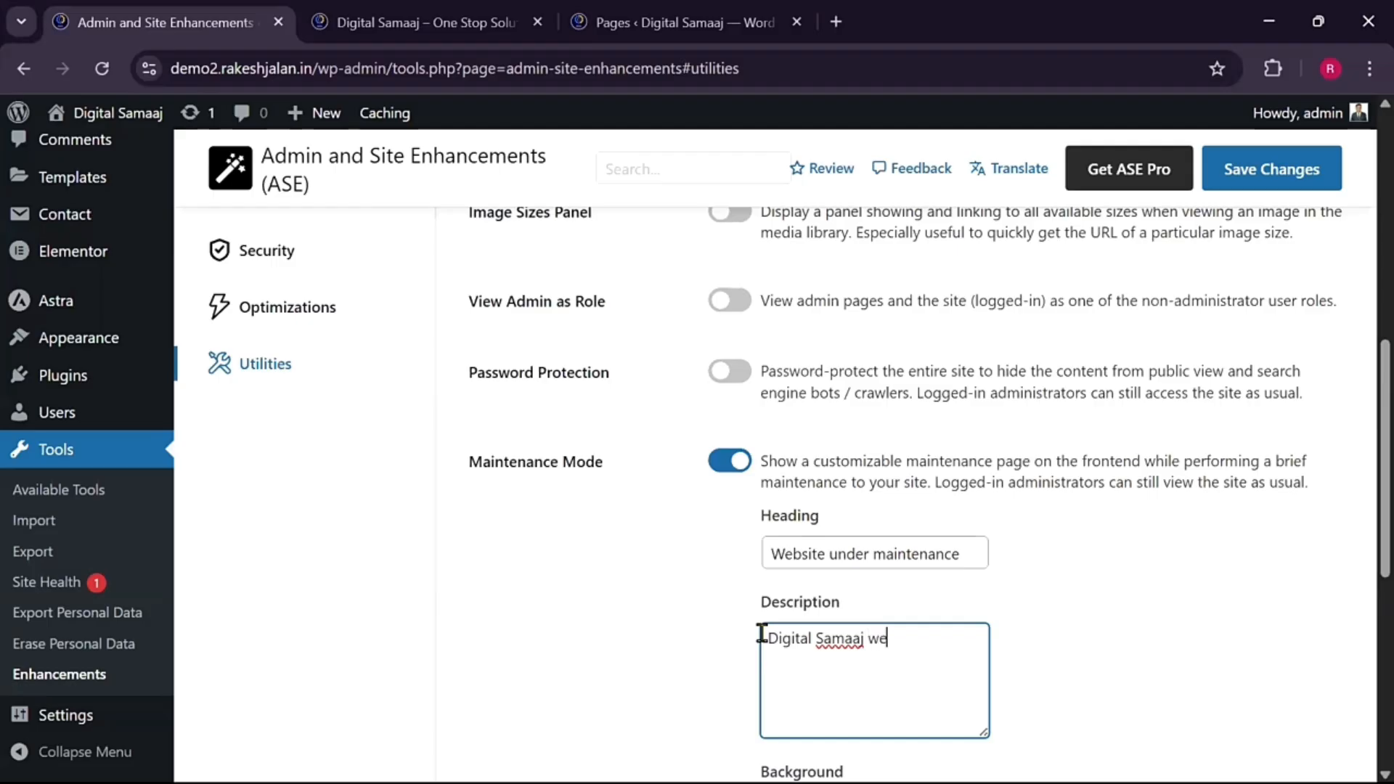
text(bsit)
key(BackSpace)
key(BackSpace)
text(ding.)
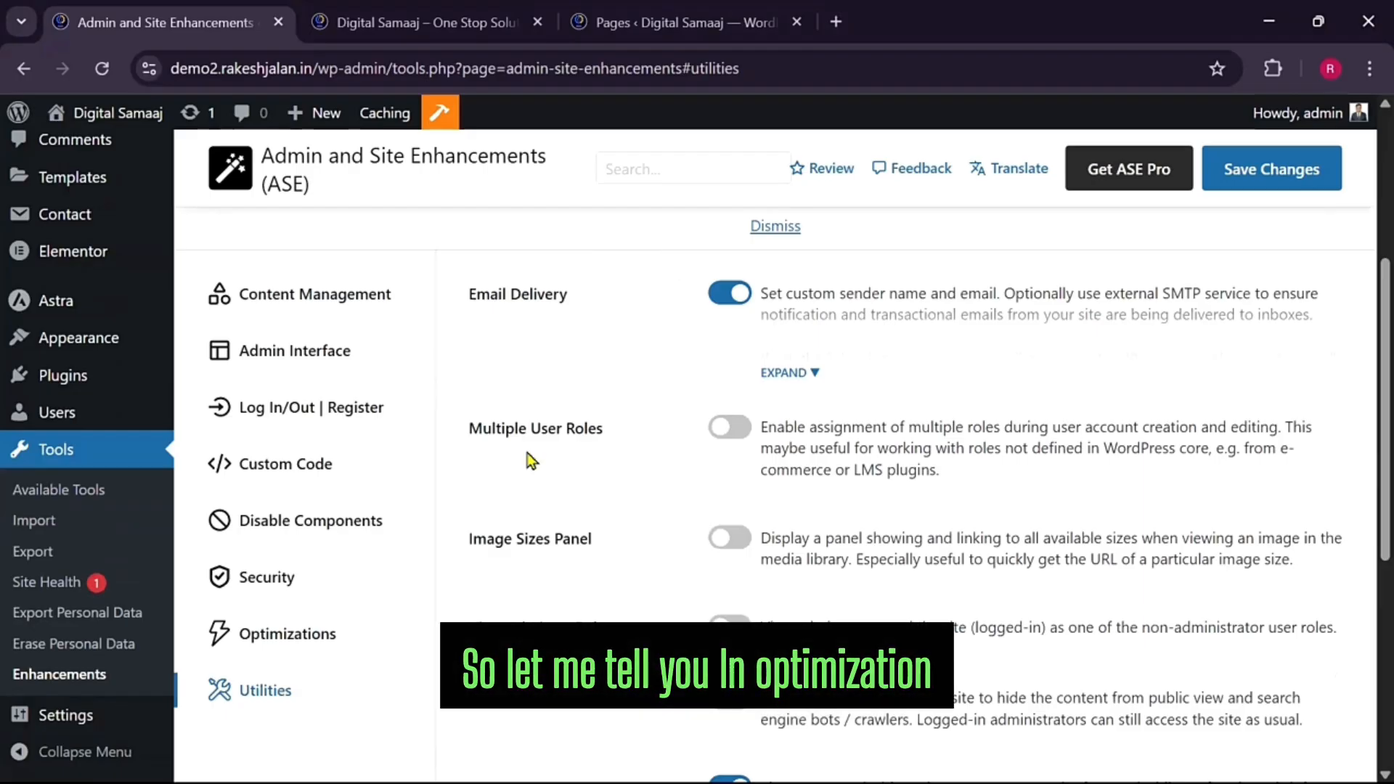
Enable Image Upload Control with max width and height of 400 pixels, and save
click(322, 638)
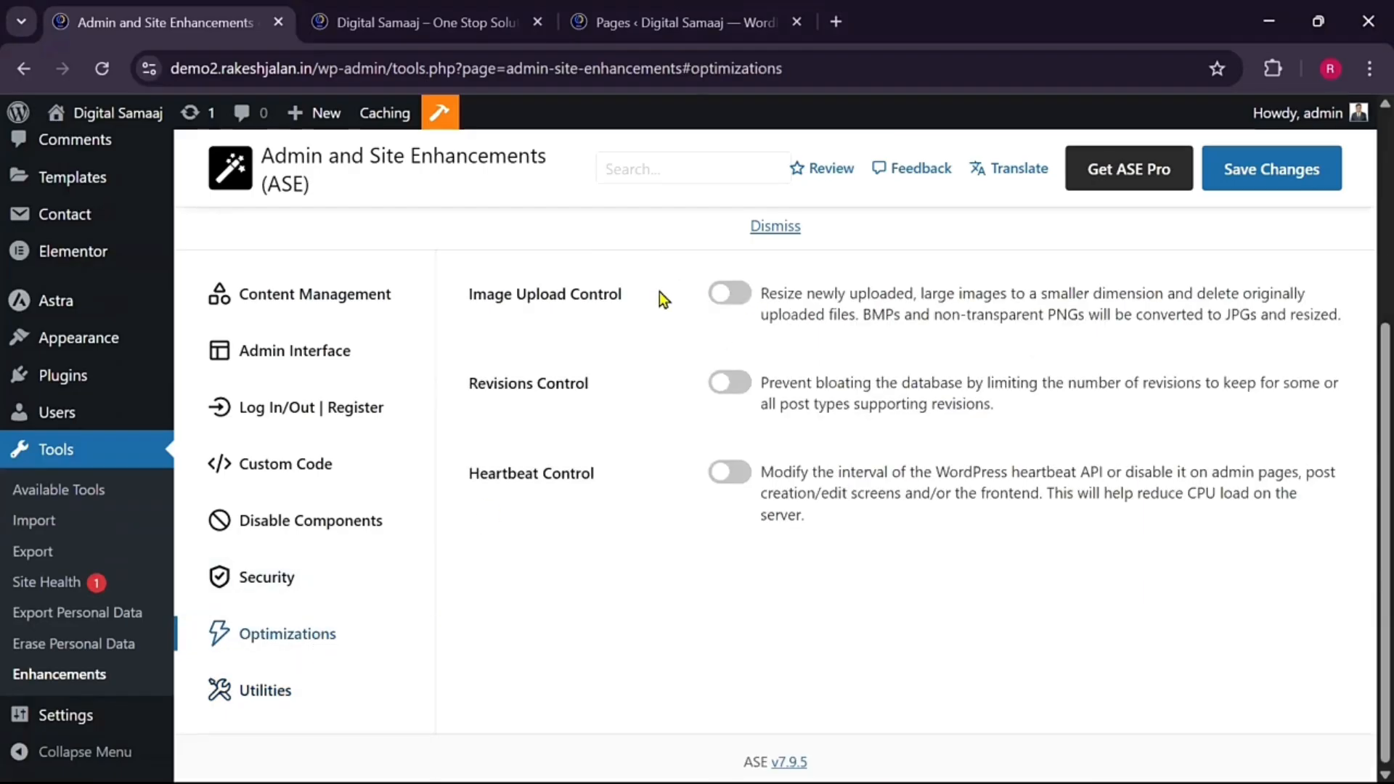
click(721, 297)
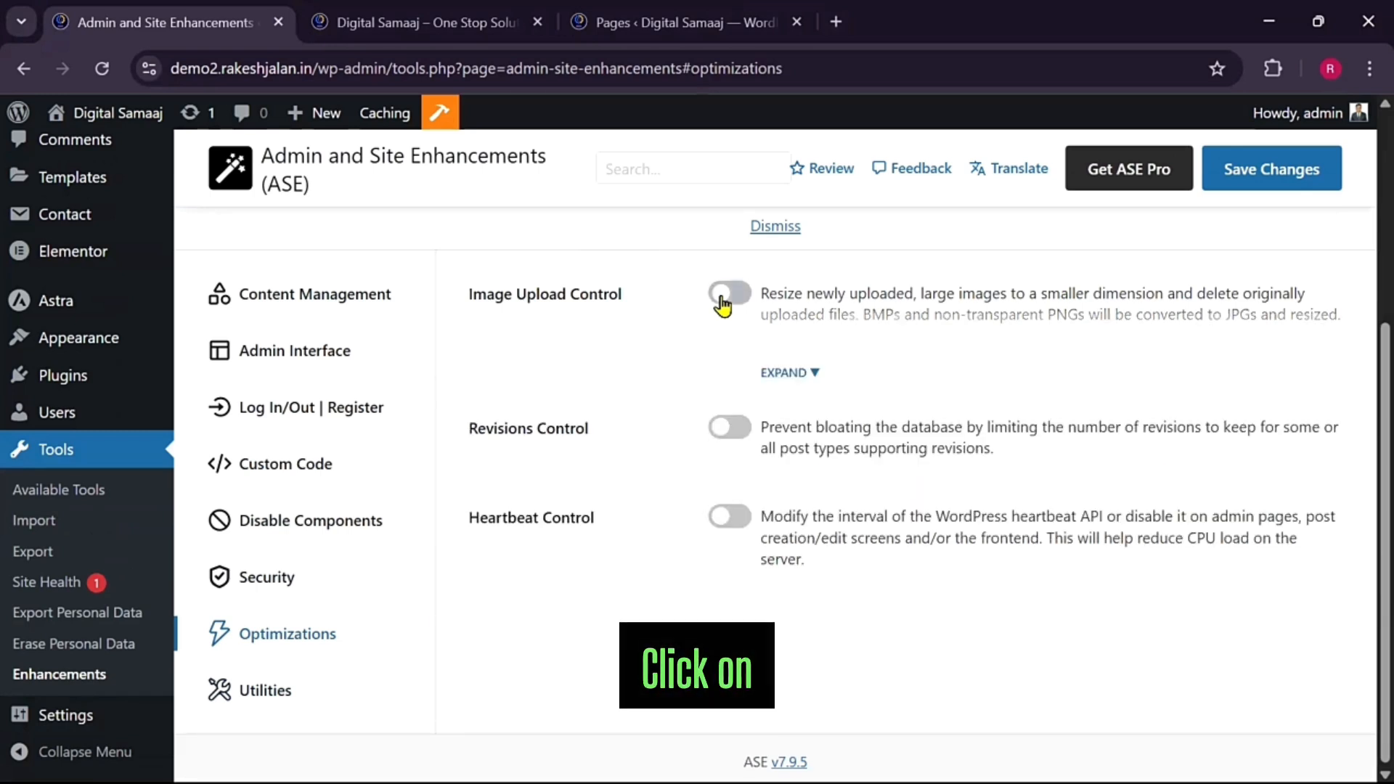
click(811, 379)
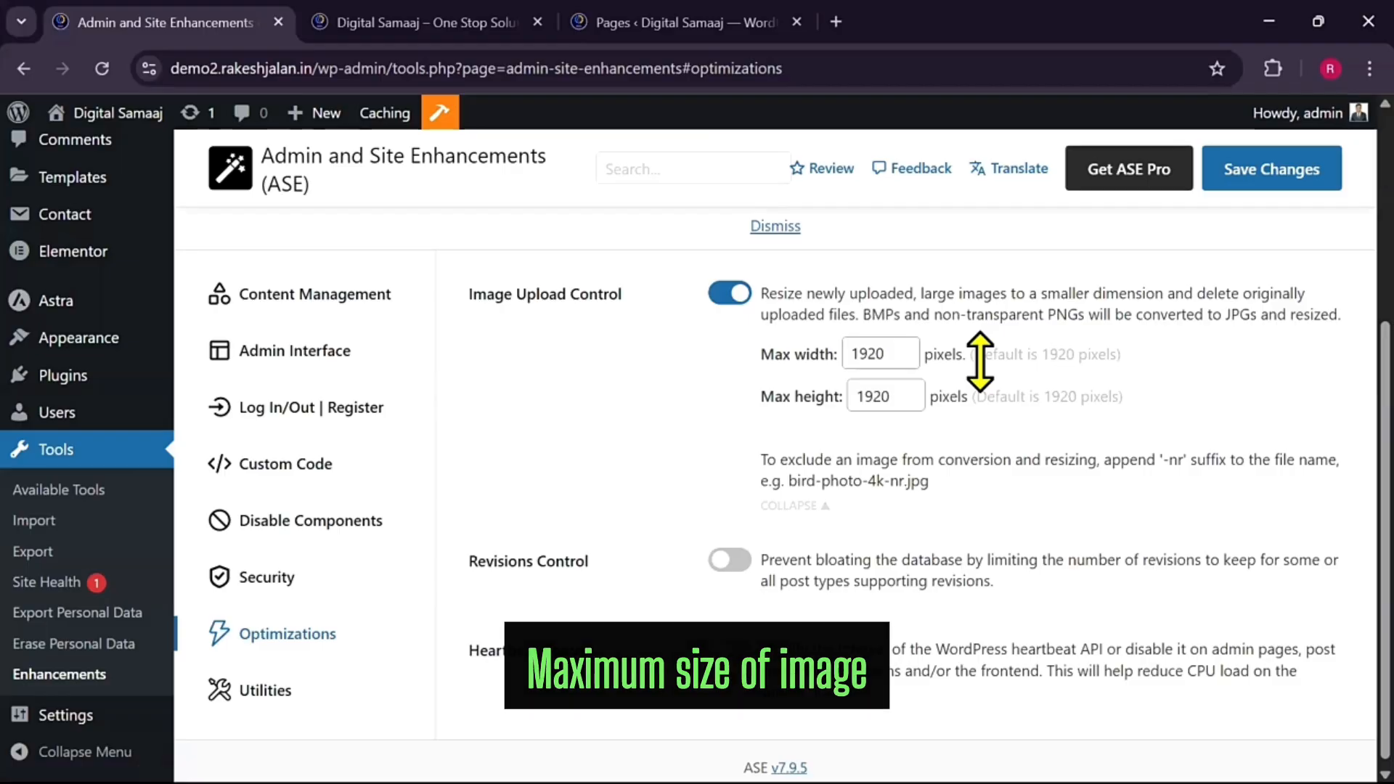
click(881, 353)
key(BackSpace)
drag(887, 356, 842, 354)
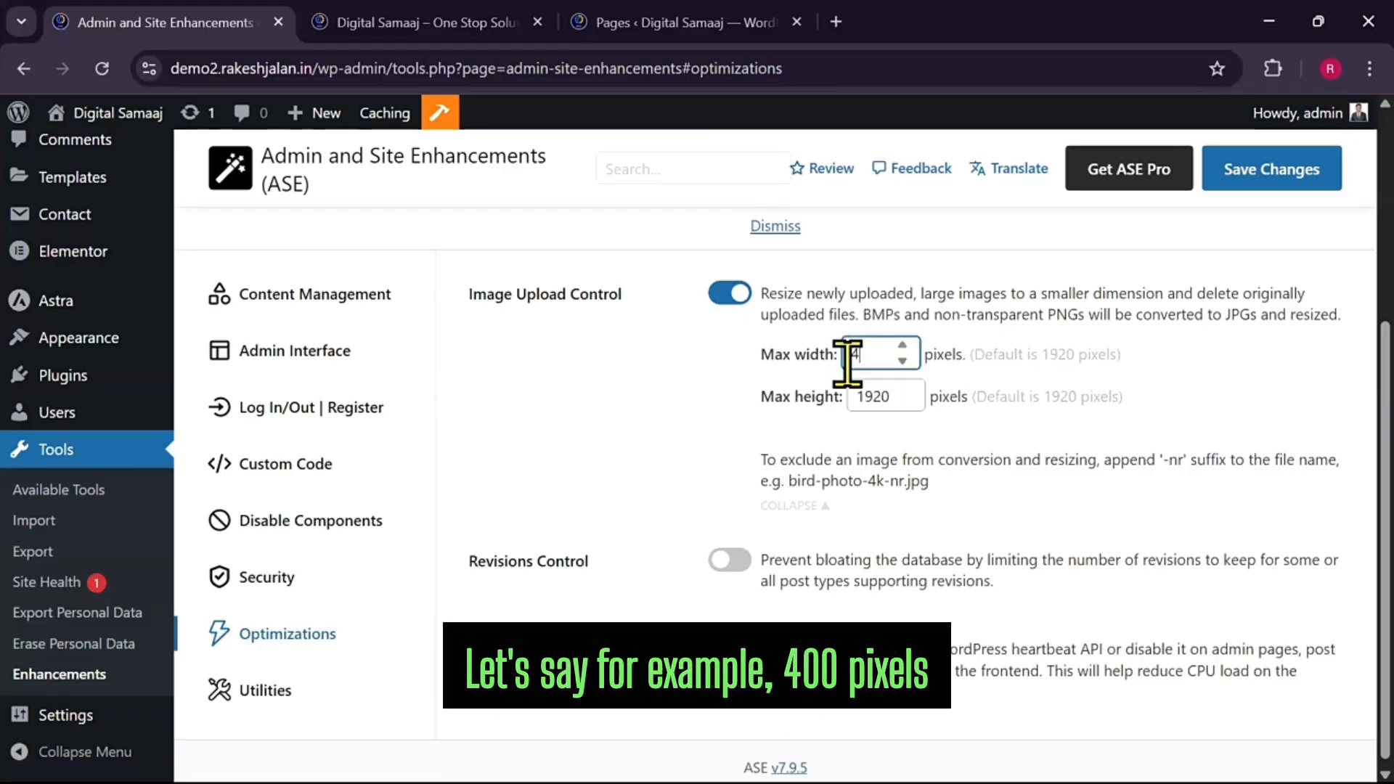
drag(898, 396, 831, 397)
text(400)
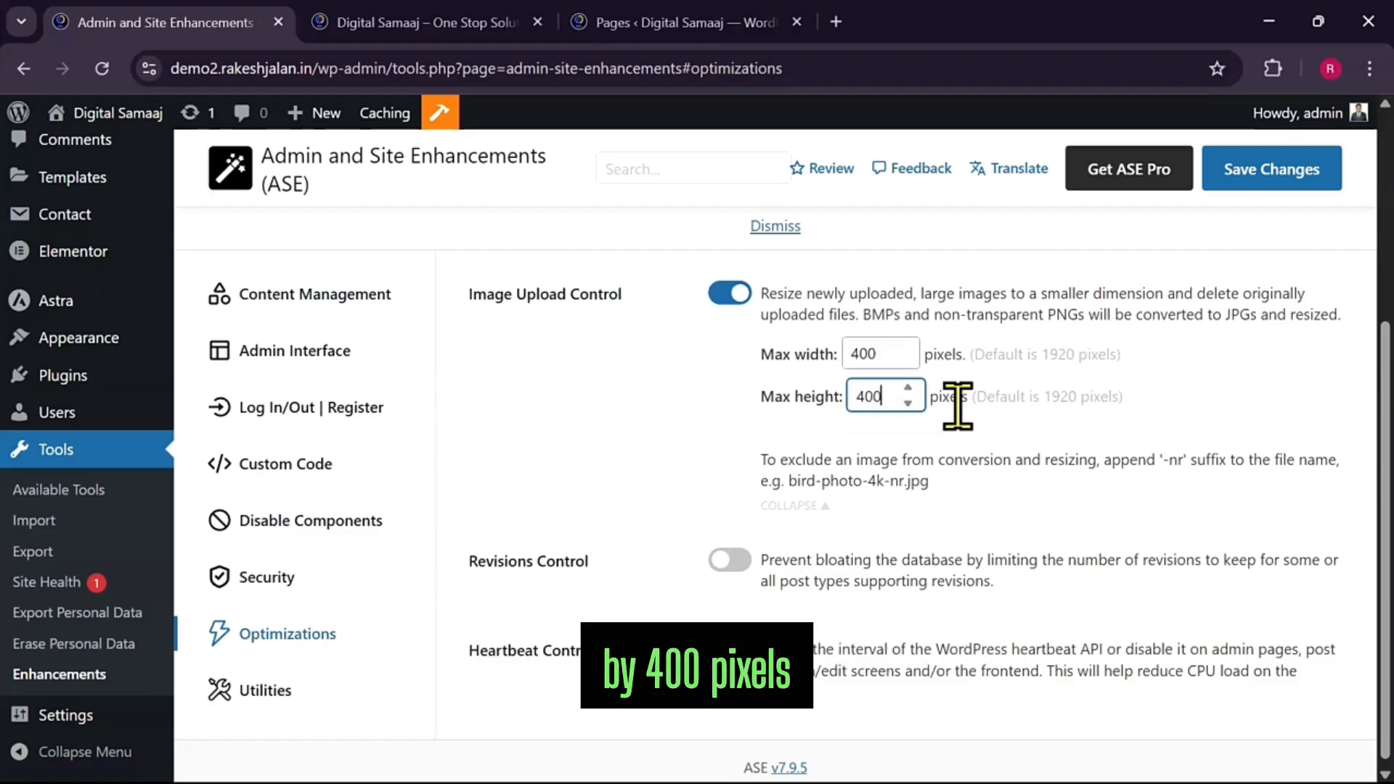
key(Return)
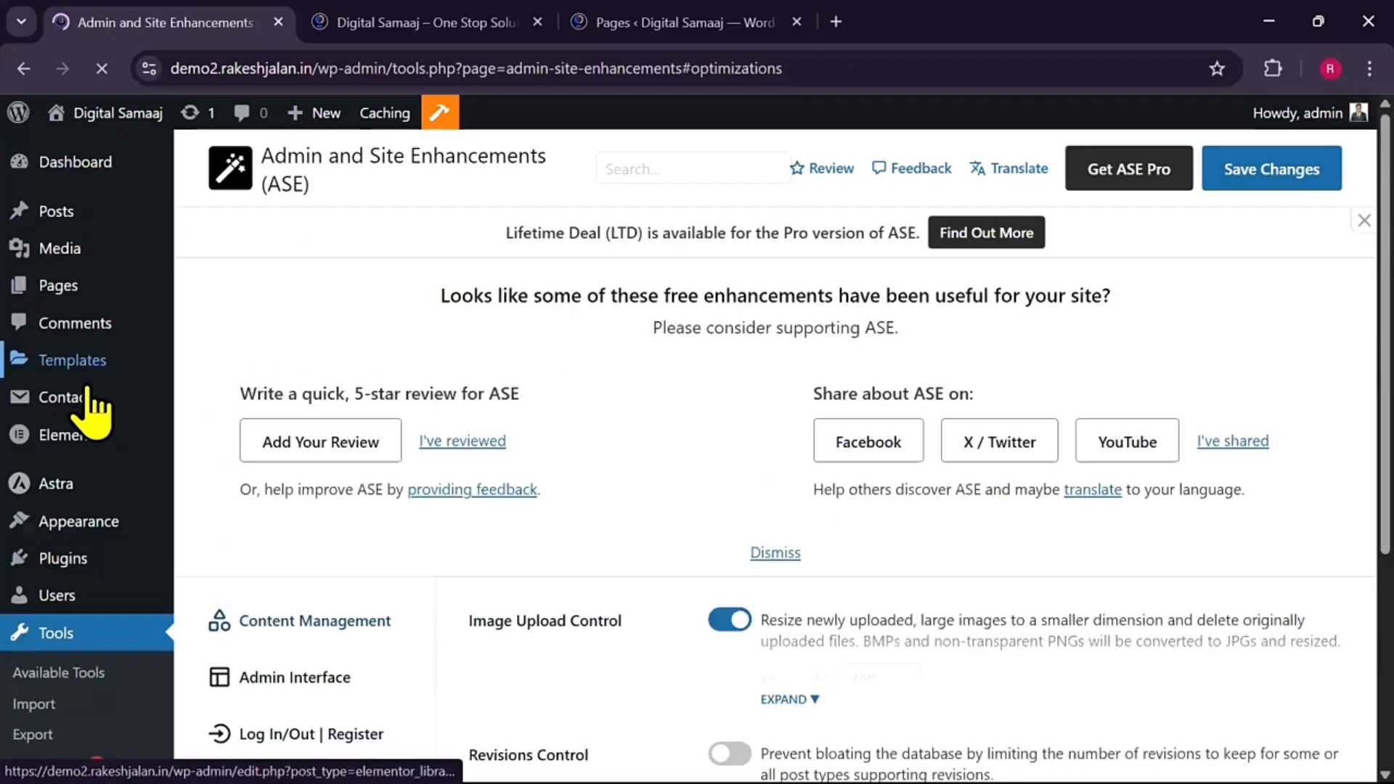
Upload the red-background portrait photo 20221202_091352_0000.jpg and open its Edit Media page
mouse_move(55, 253)
click(243, 281)
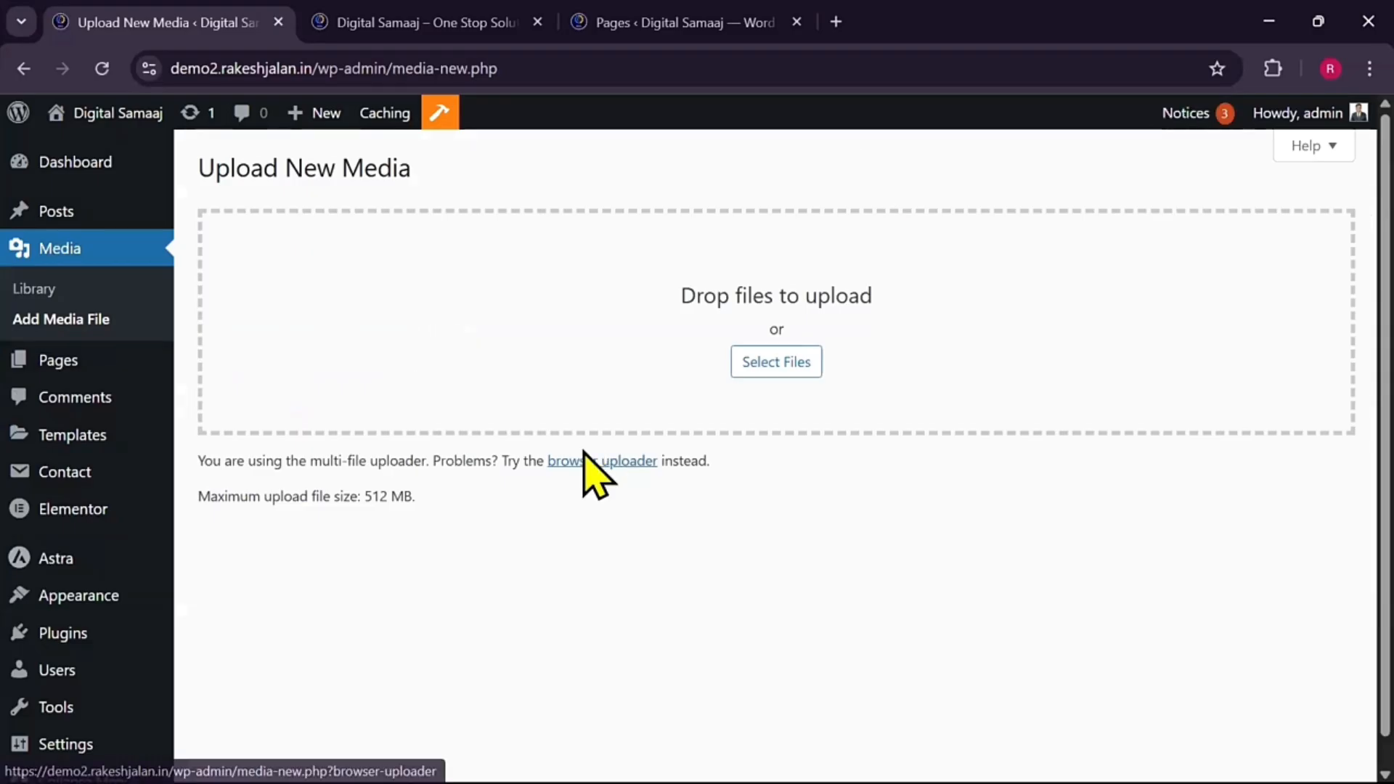
key(alt+Tab)
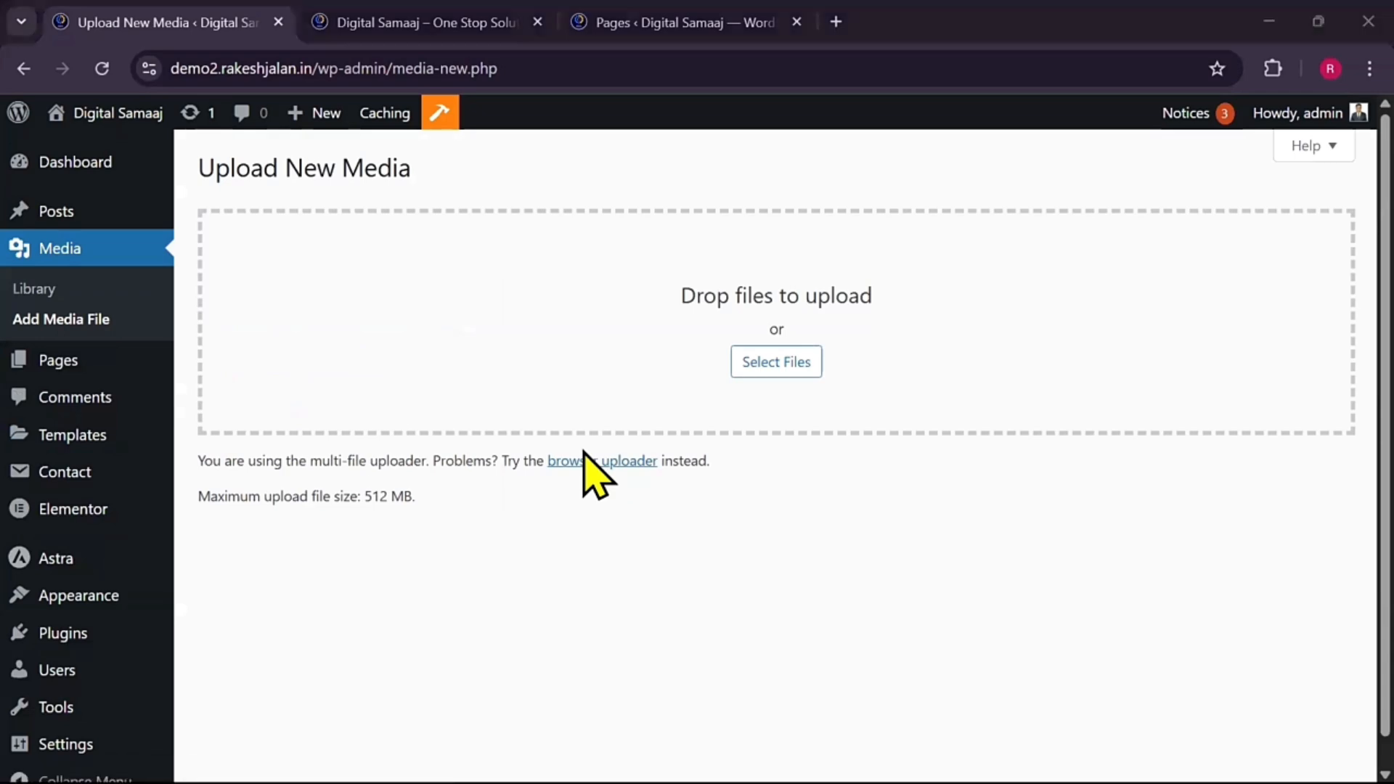
click(776, 362)
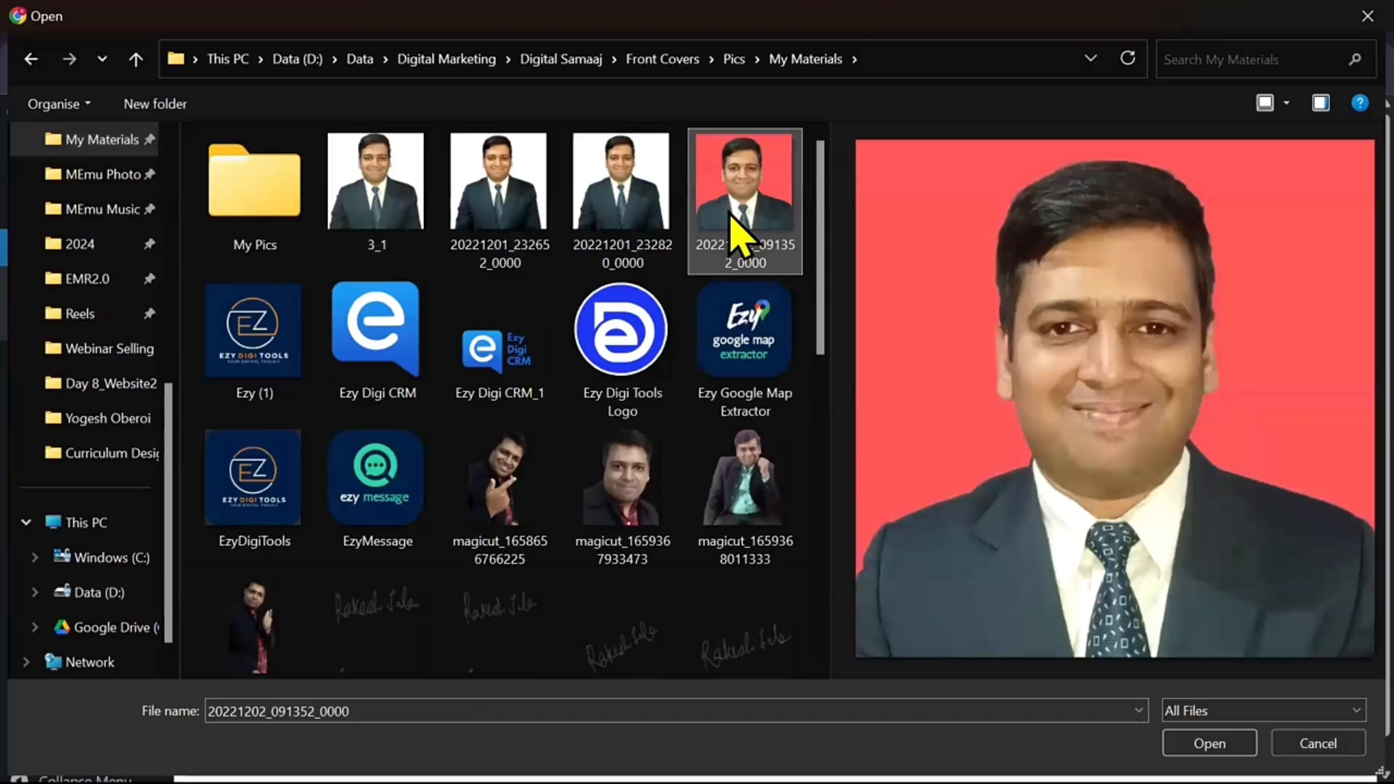
double_click(740, 217)
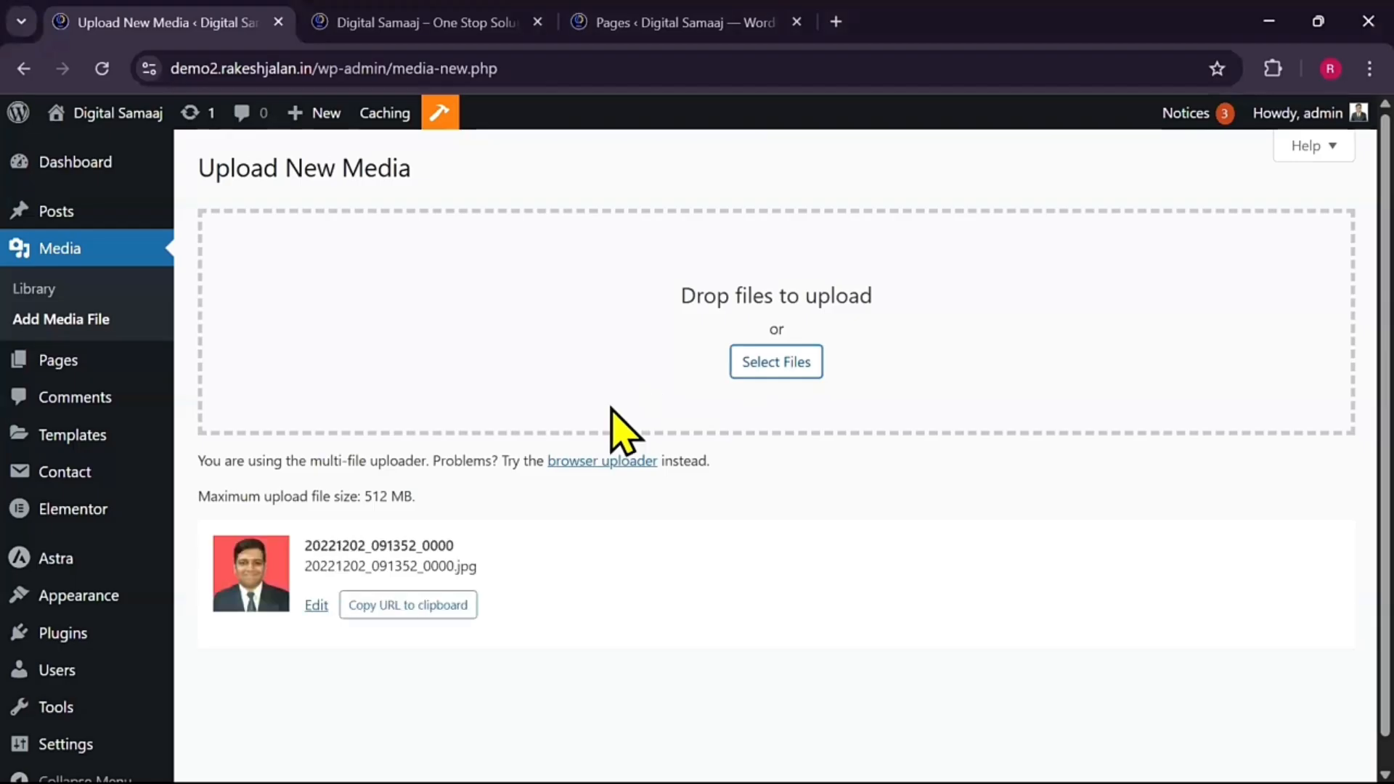
click(317, 607)
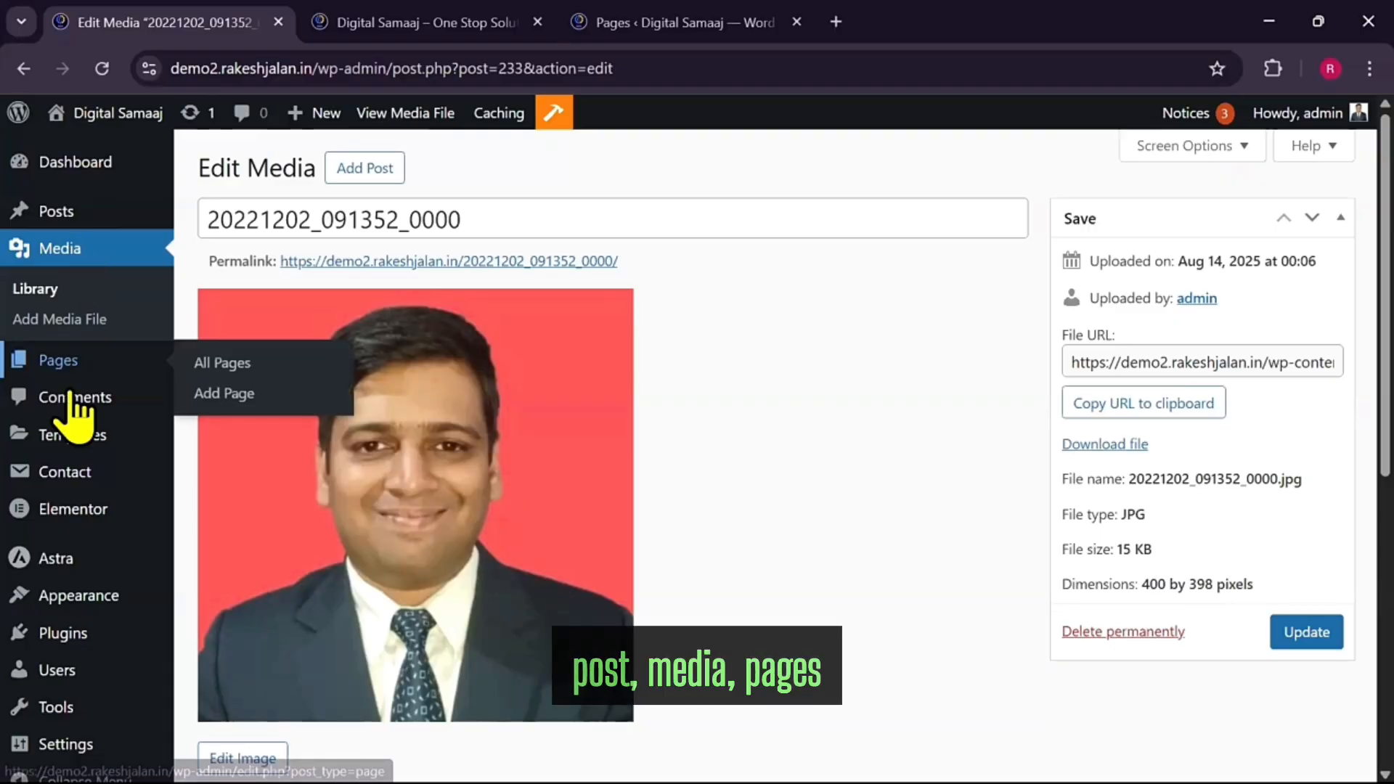
Enable Admin Menu Organizer under ASE's Admin Interface settings and save
scroll(73, 638, down, 5)
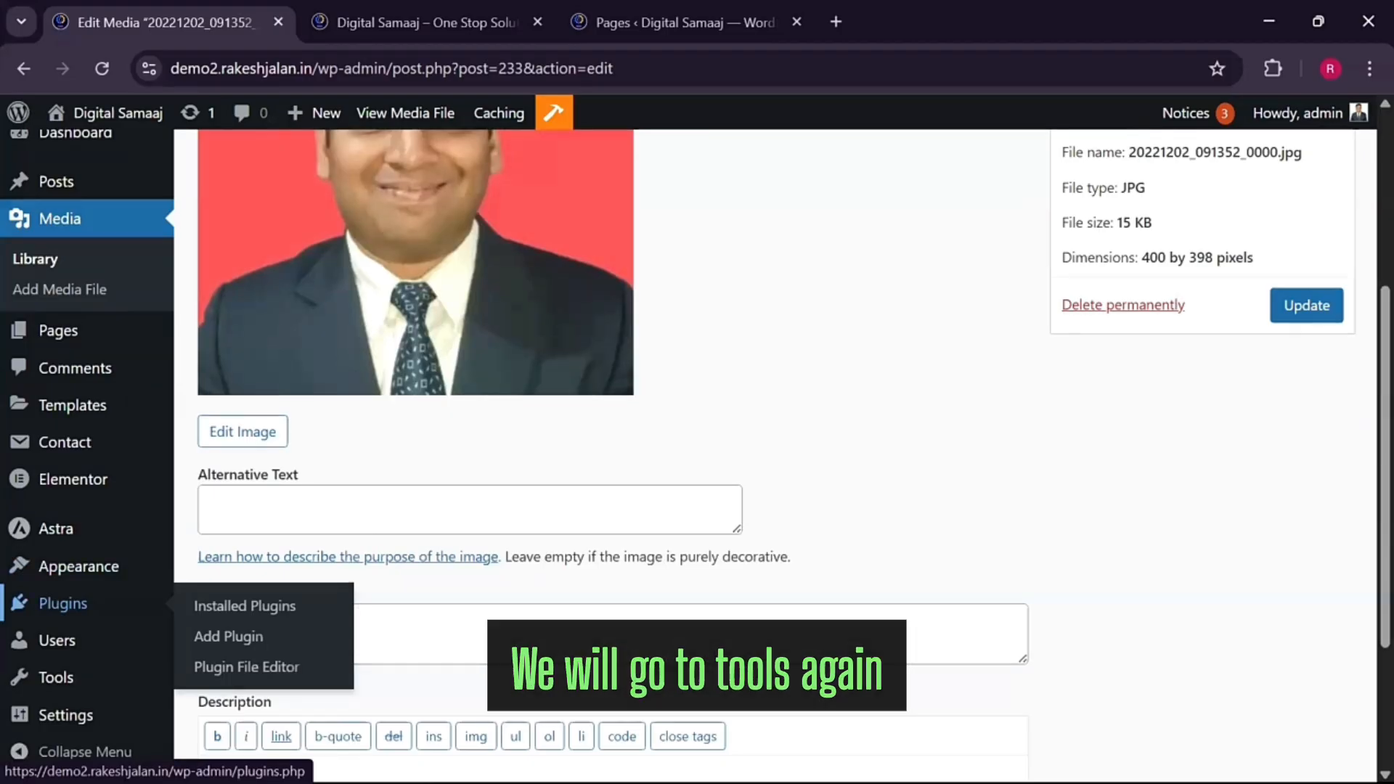
click(240, 716)
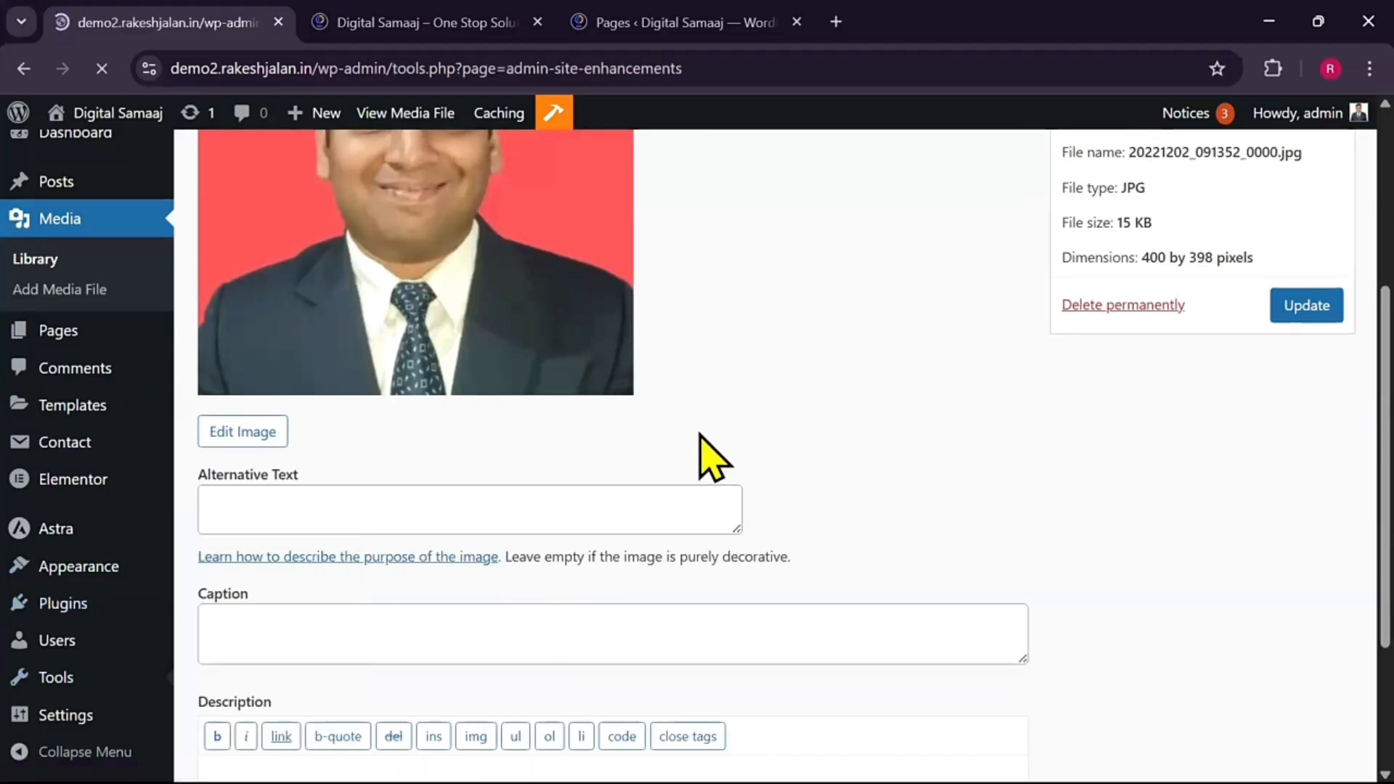
scroll(341, 628, down, 5)
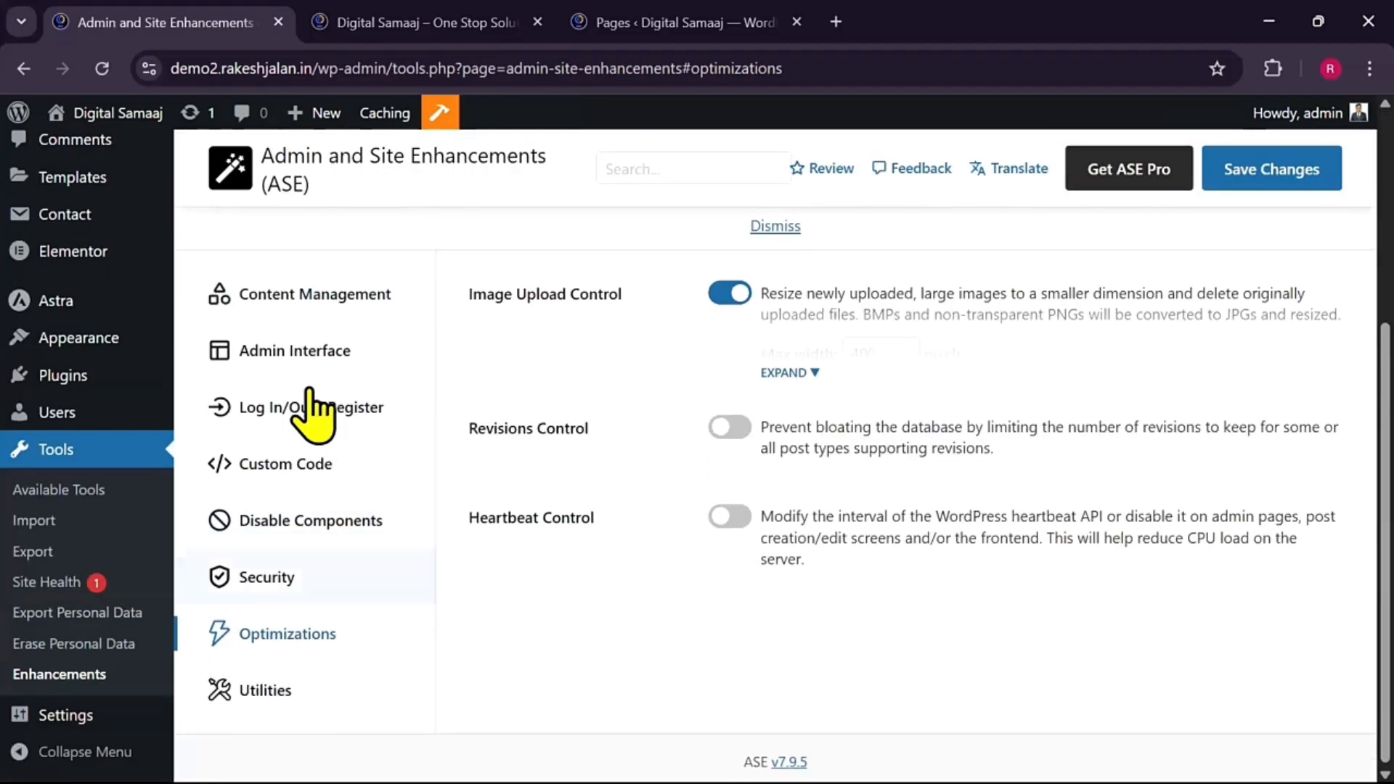
click(296, 352)
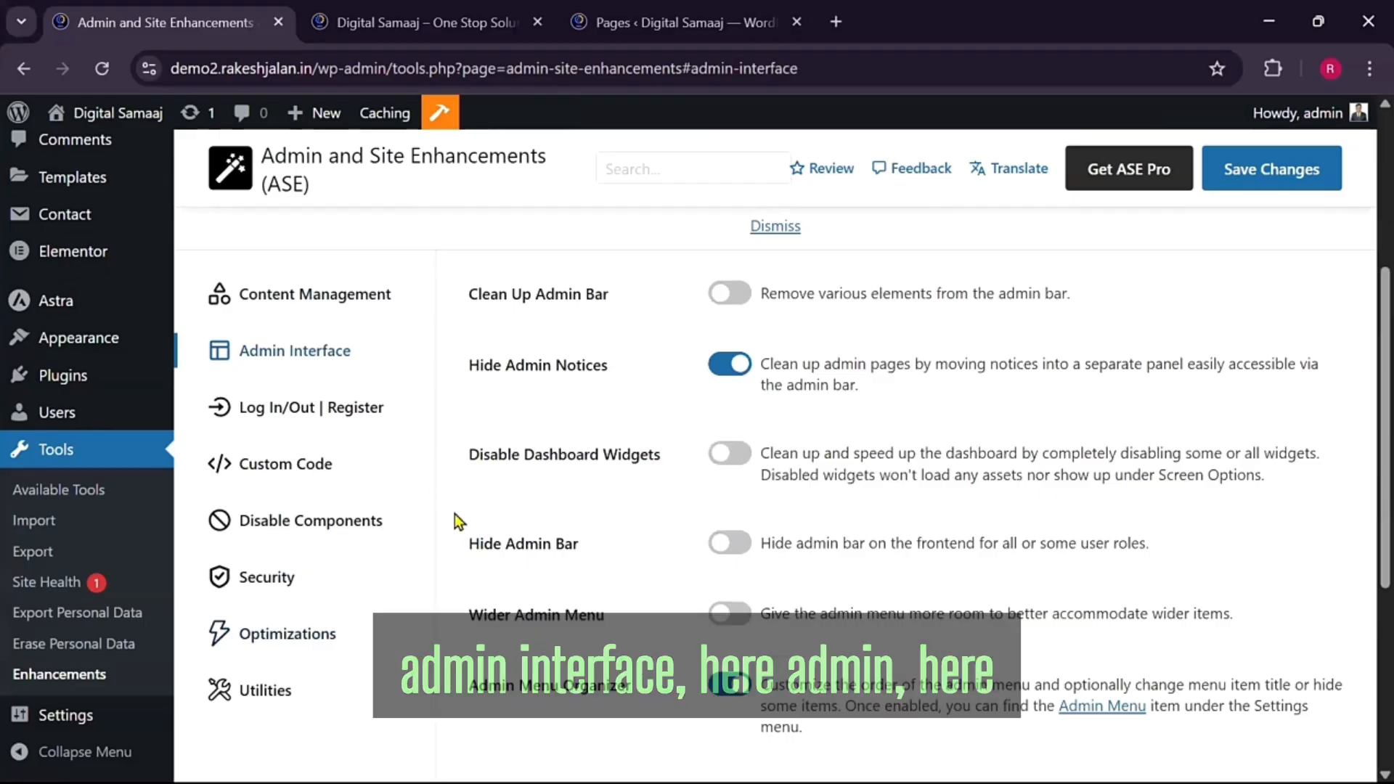
scroll(455, 513, down, 3)
scroll(455, 512, down, 2)
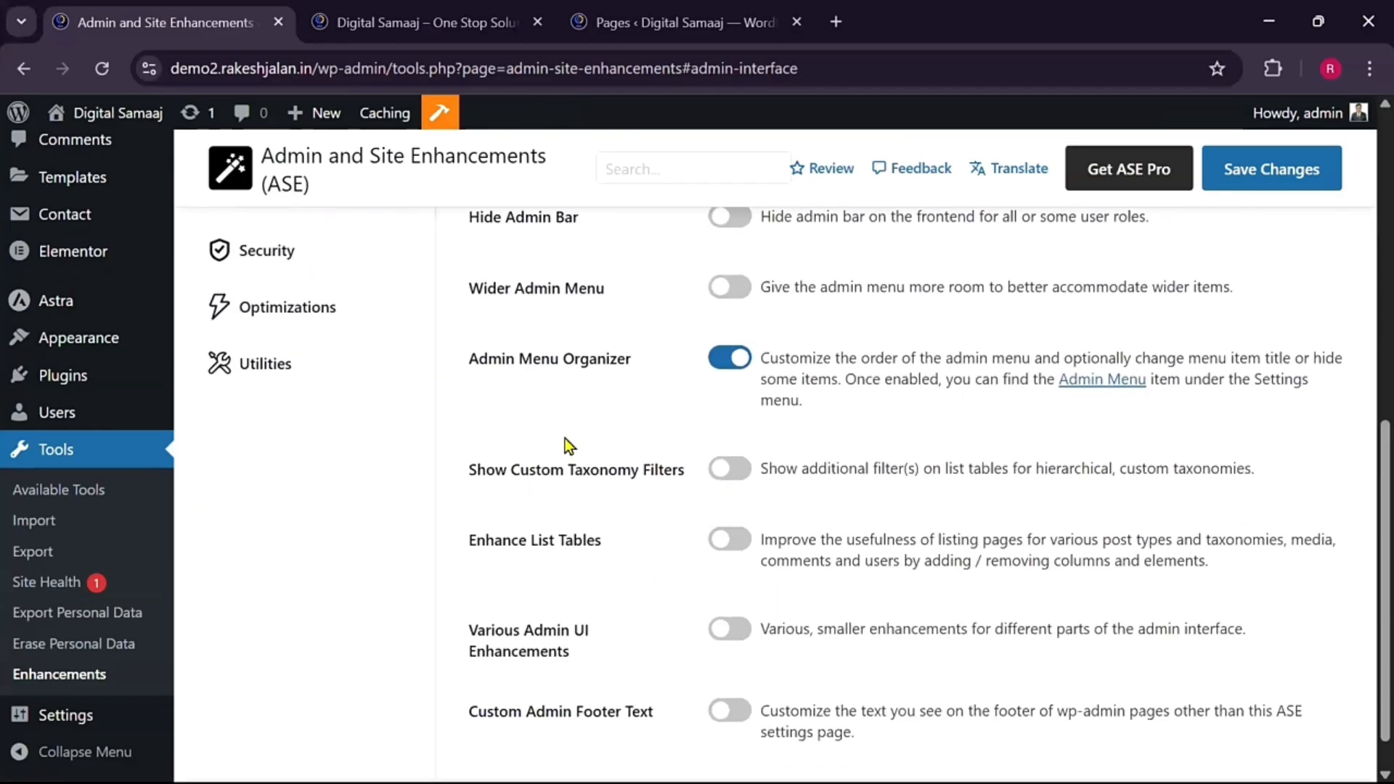
click(728, 370)
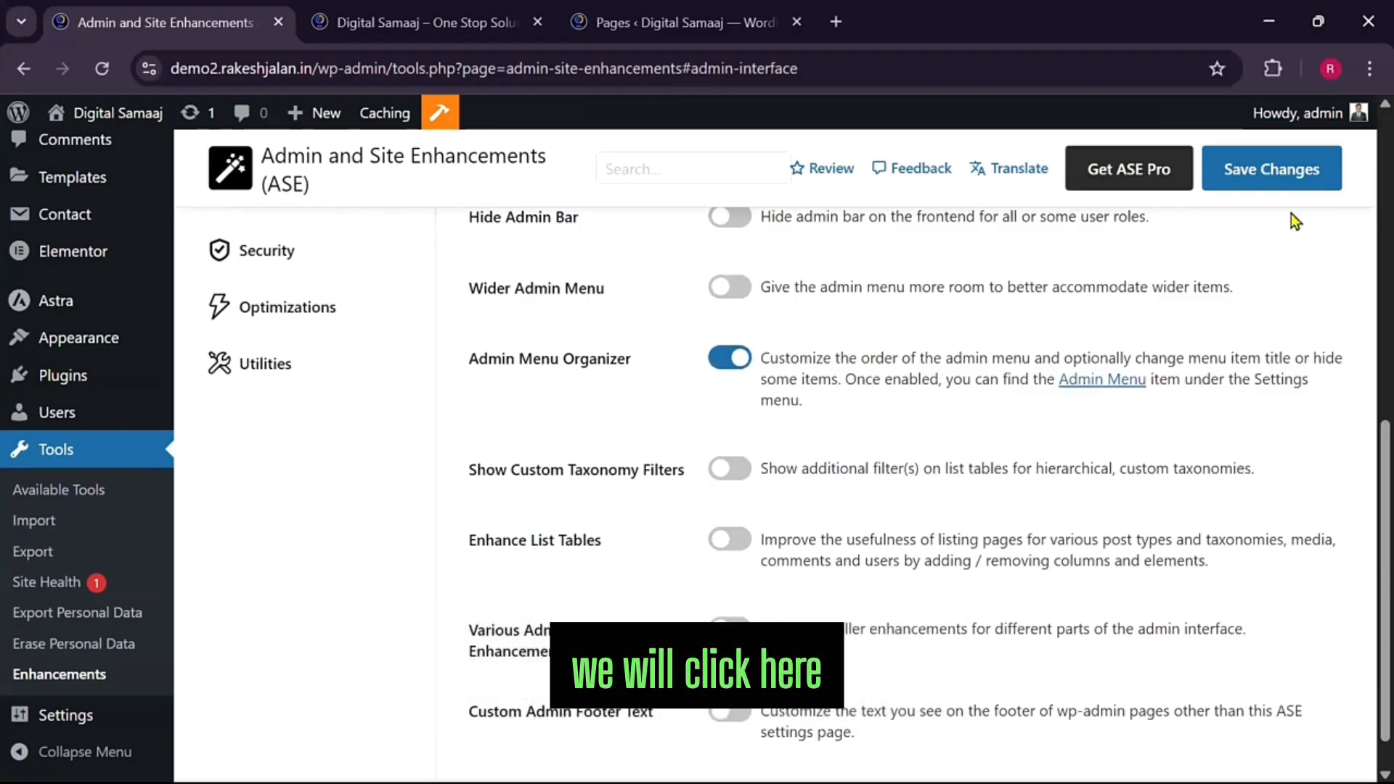
click(1270, 187)
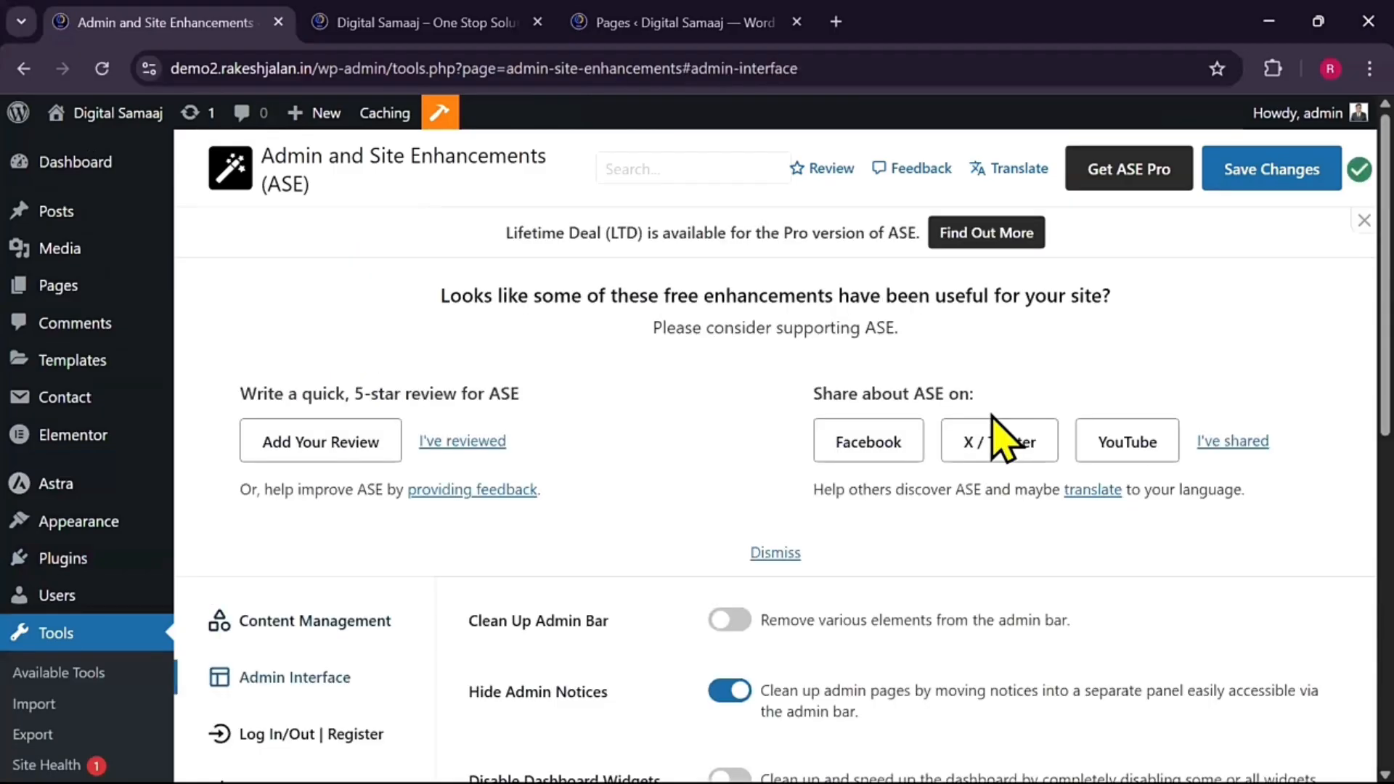
scroll(1002, 436, down, 9)
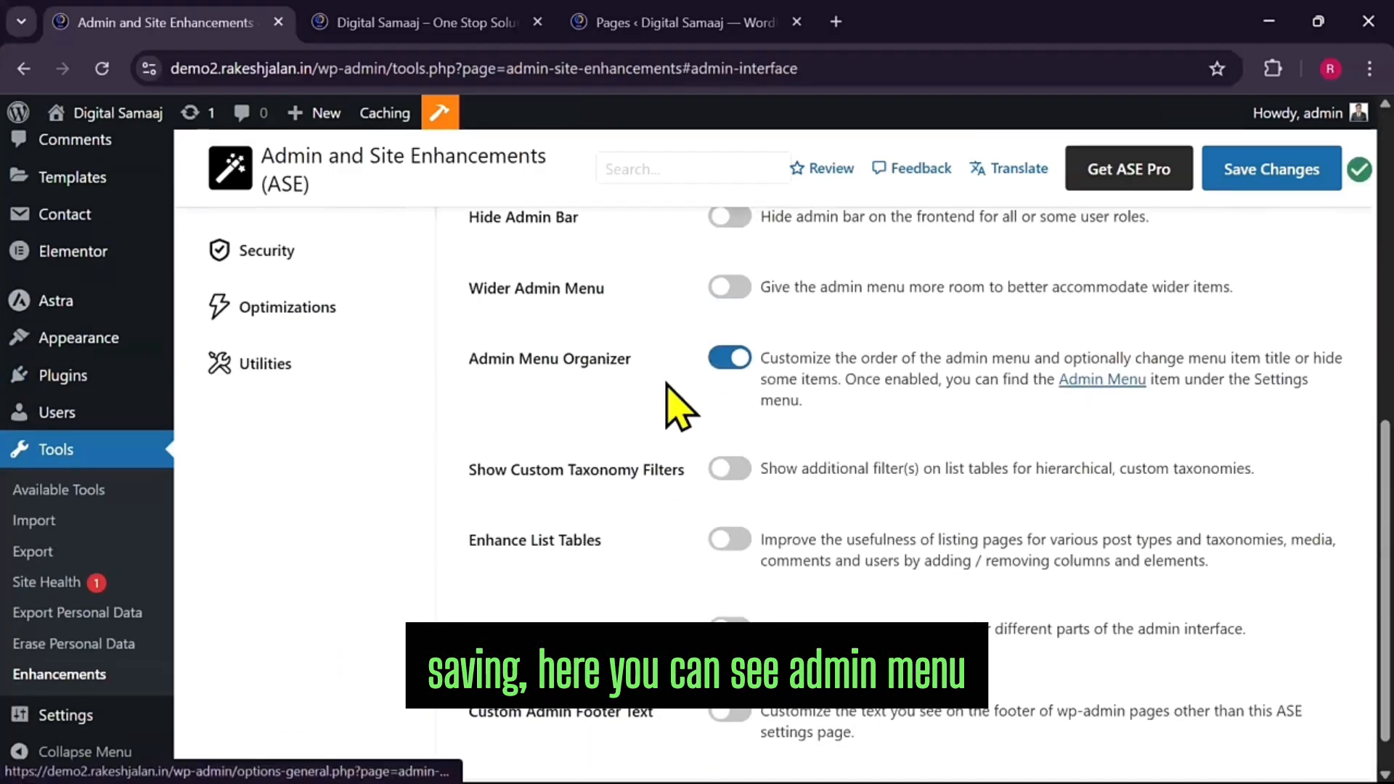
In Admin Menu Organizer, move Pages right after Posts, rename Posts to Blog, and save
click(1109, 381)
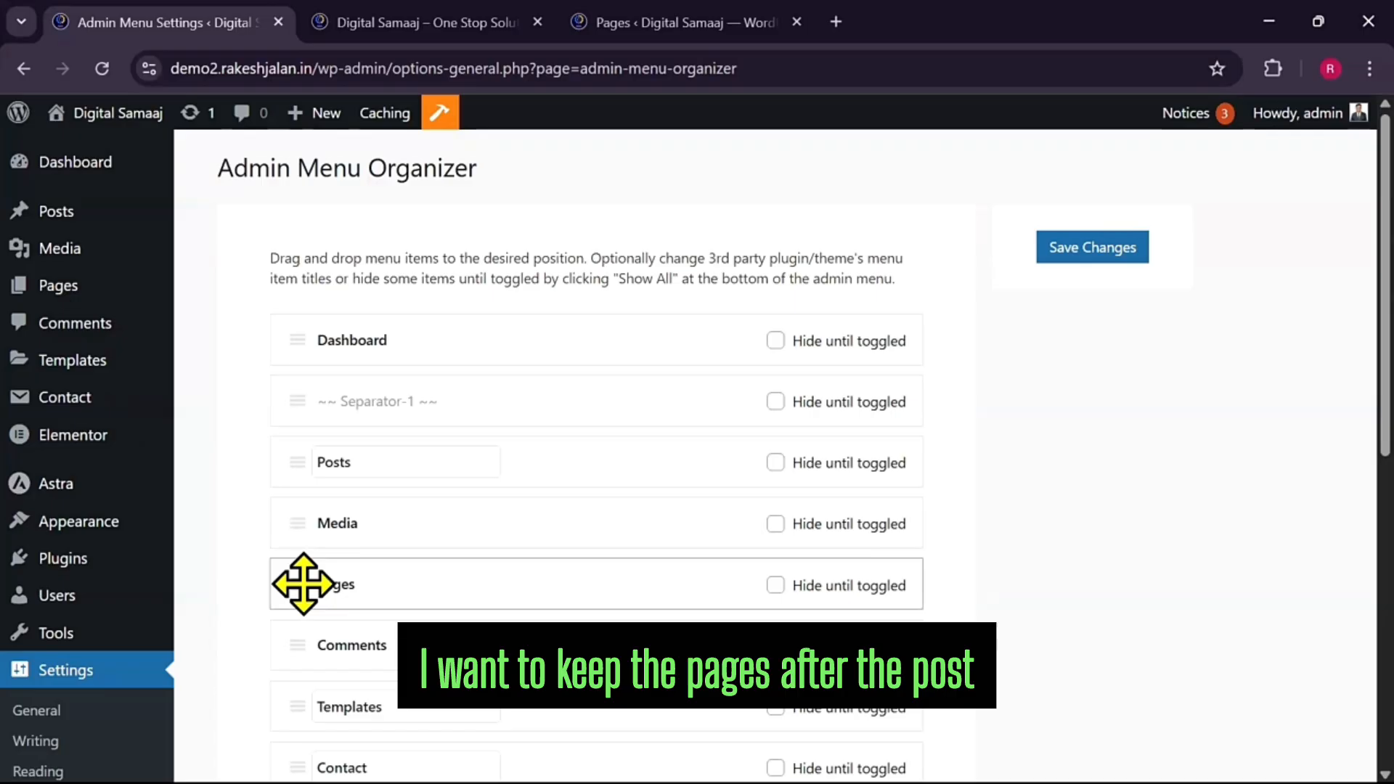
drag(304, 584, 307, 499)
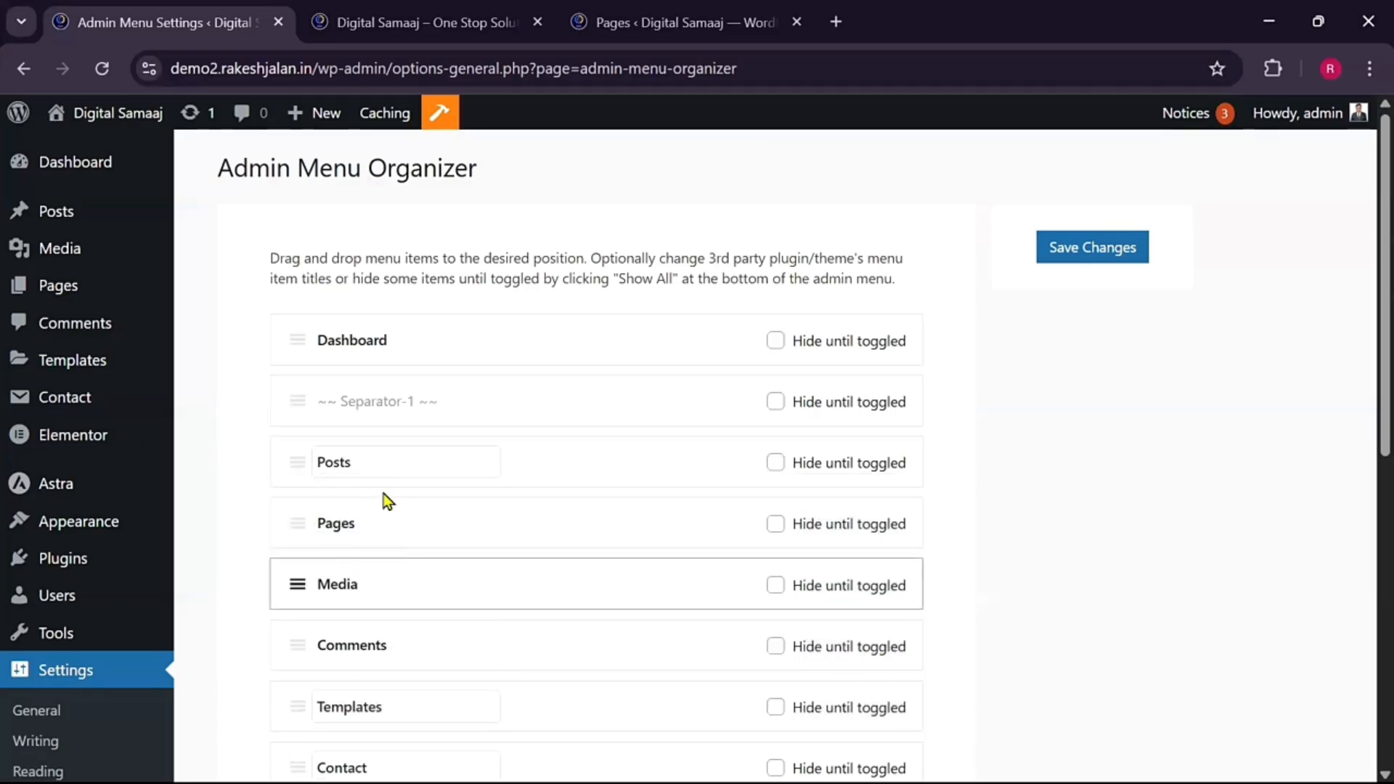
drag(368, 460, 313, 459)
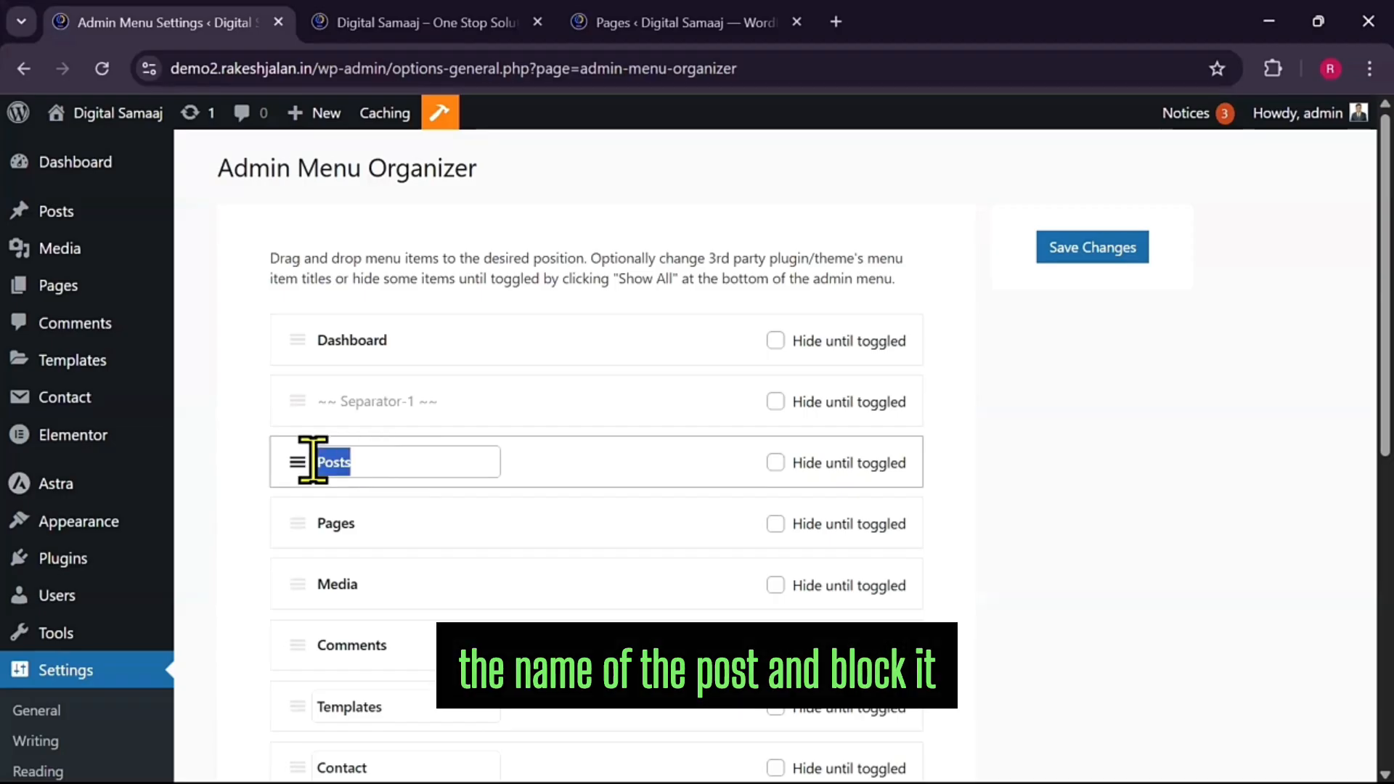
text(Blog)
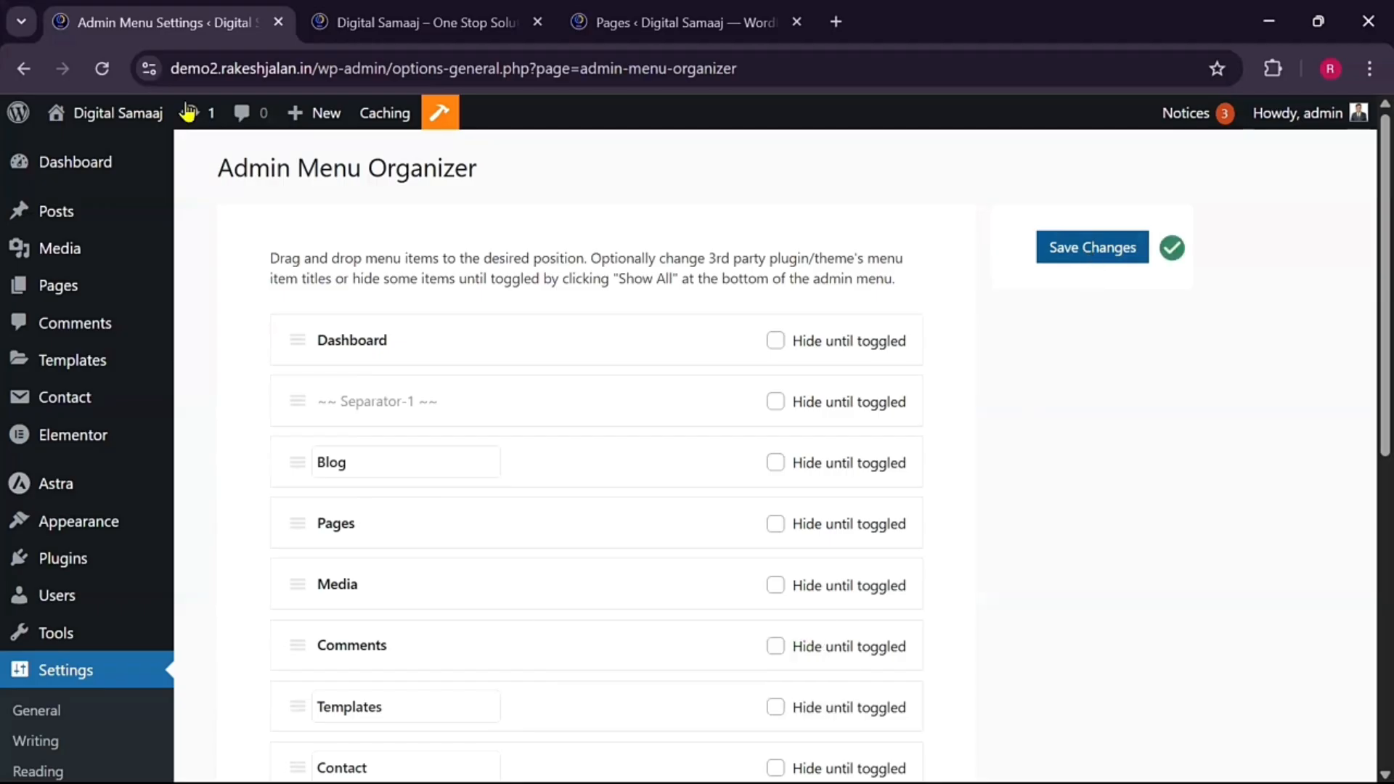
click(97, 72)
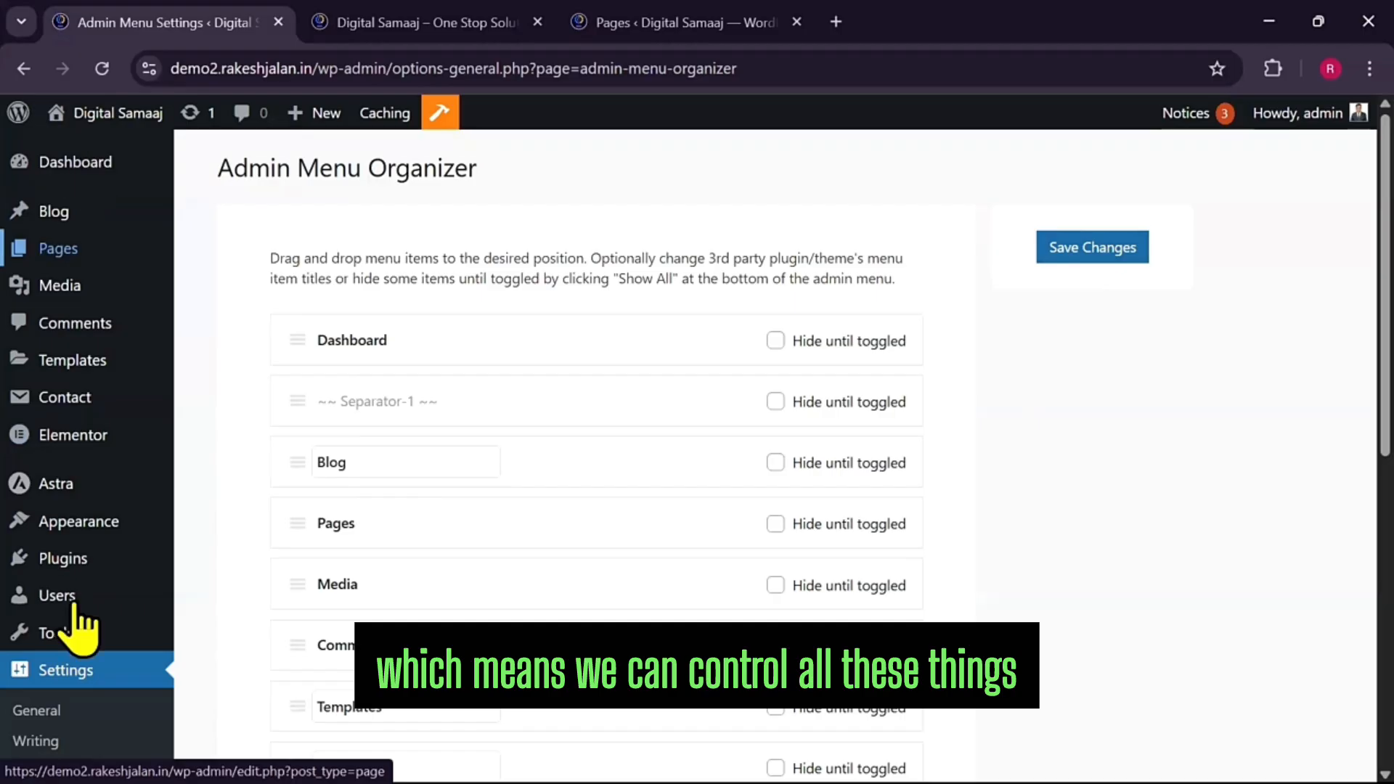
scroll(755, 654, down, 2)
scroll(752, 688, down, 5)
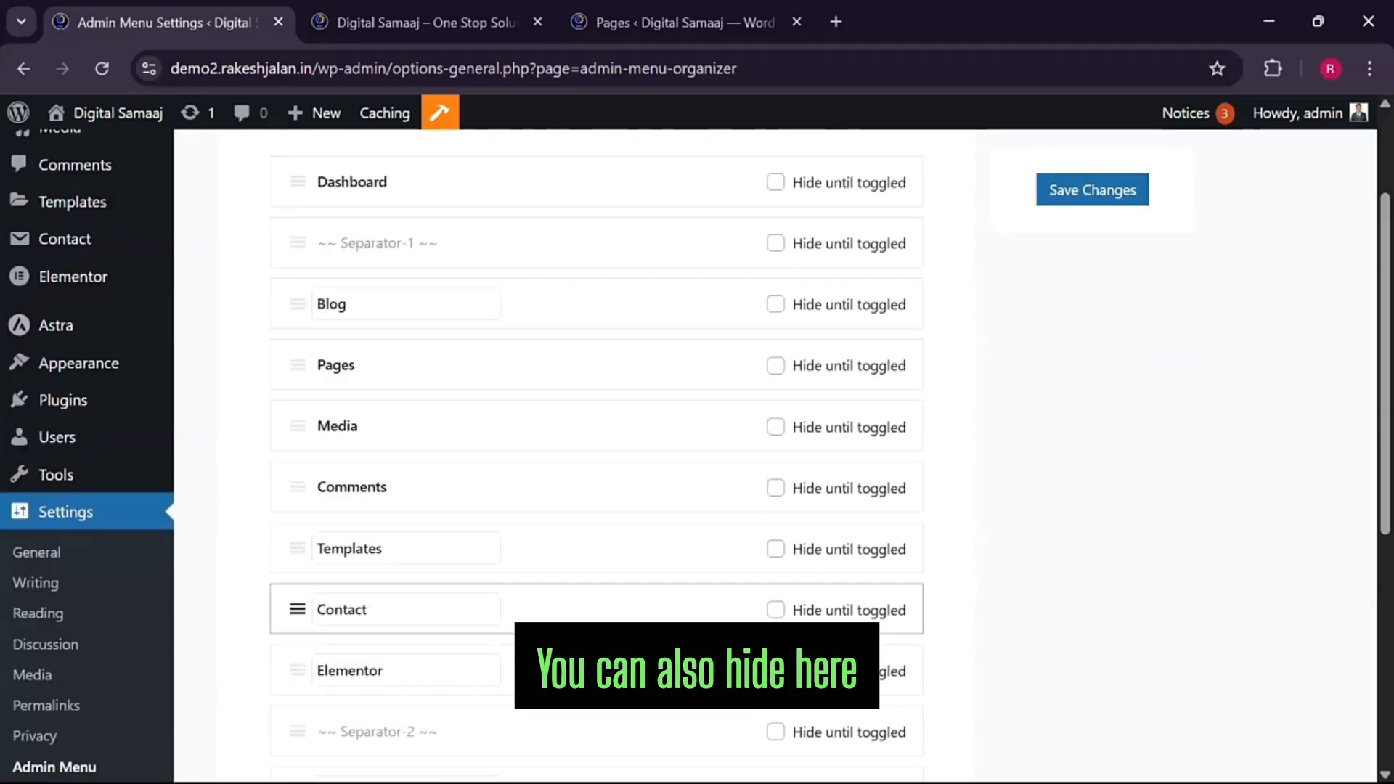
scroll(381, 398, up, 6)
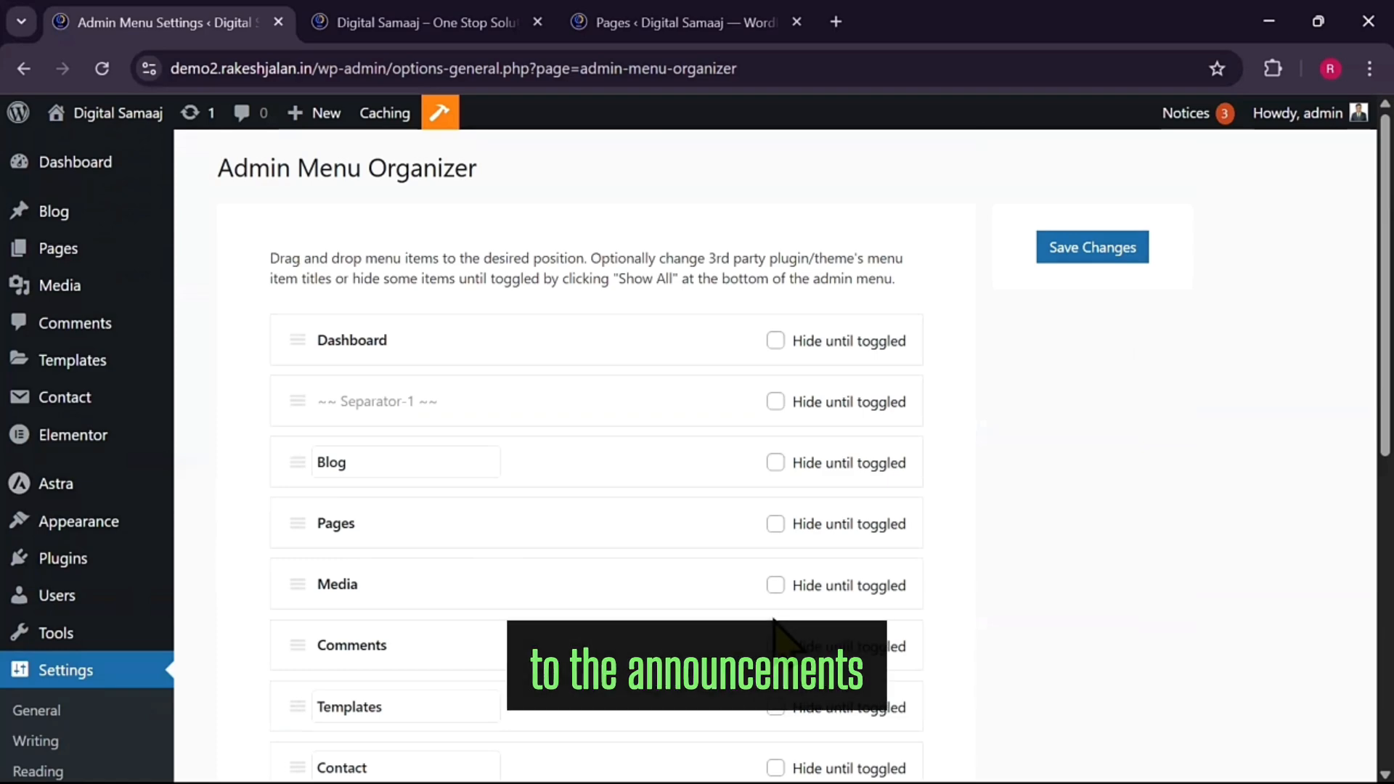
In the ASE settings' Utilities section, switch on Redirect 404 to Homepage
mouse_move(56, 633)
click(235, 706)
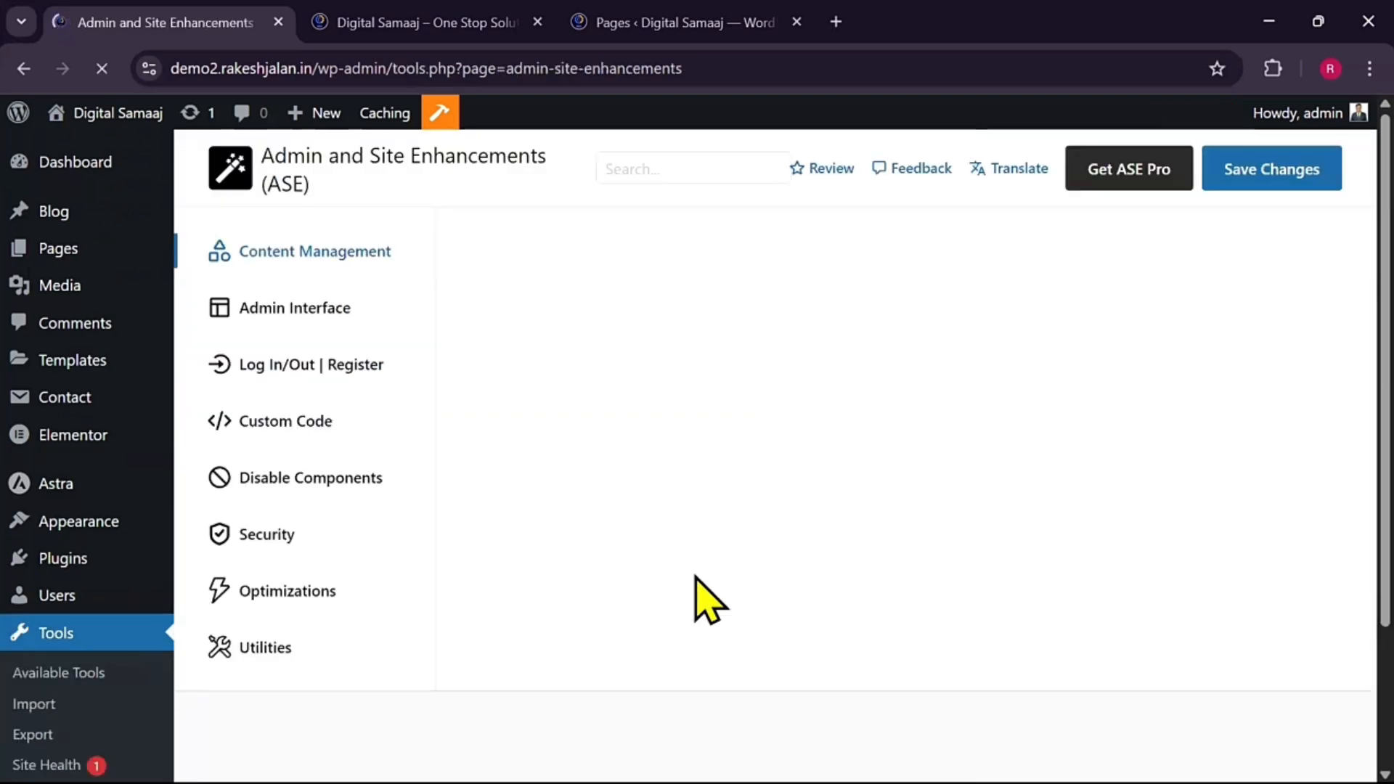
scroll(369, 699, down, 3)
scroll(369, 699, down, 1)
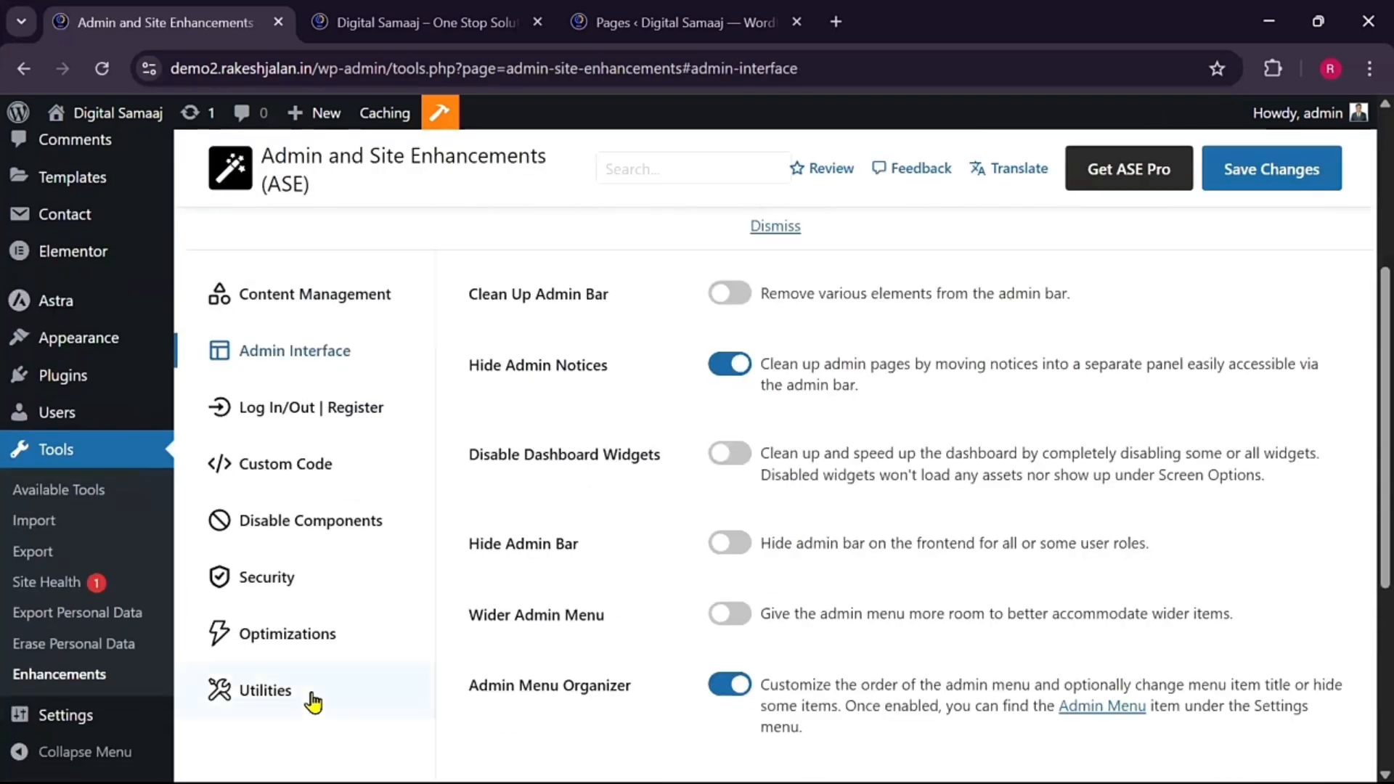
click(355, 700)
scroll(355, 700, down, 3)
scroll(782, 456, down, 2)
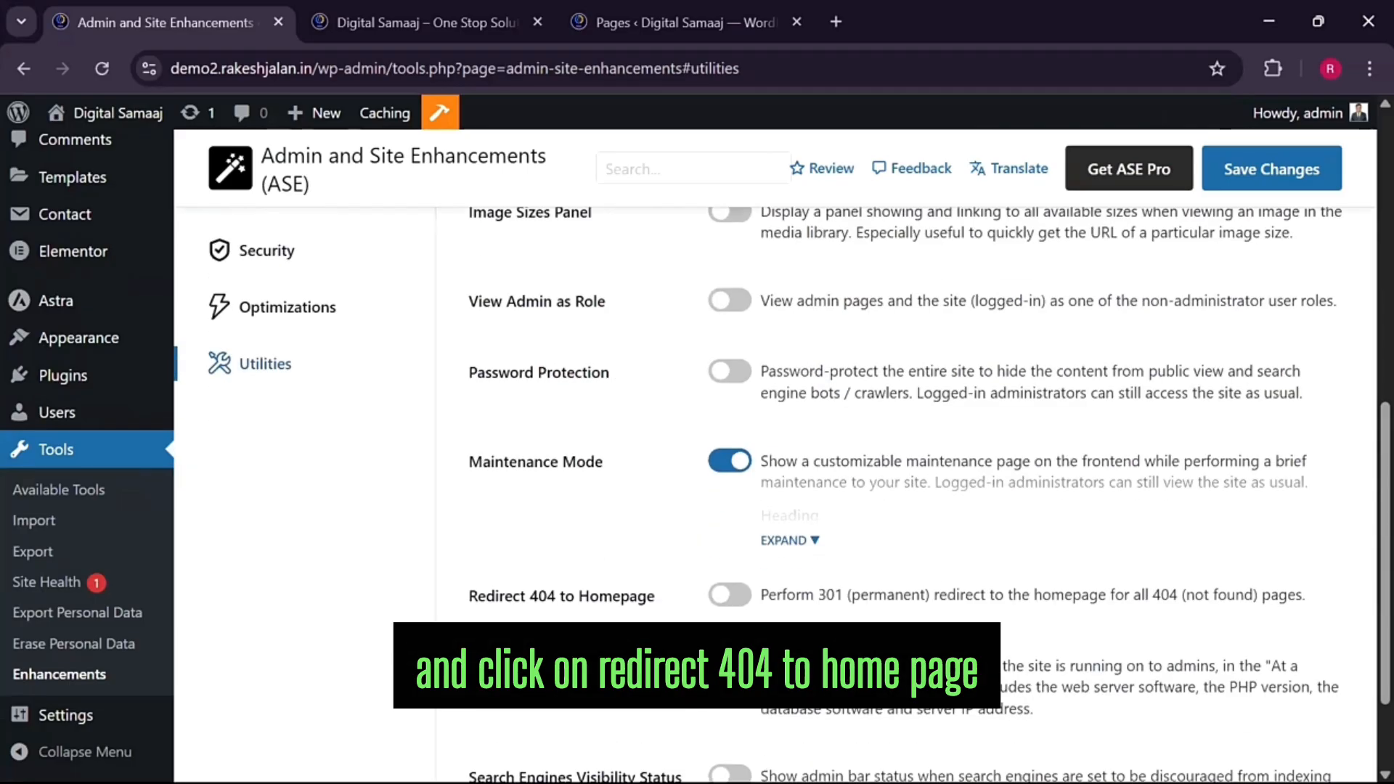
click(733, 599)
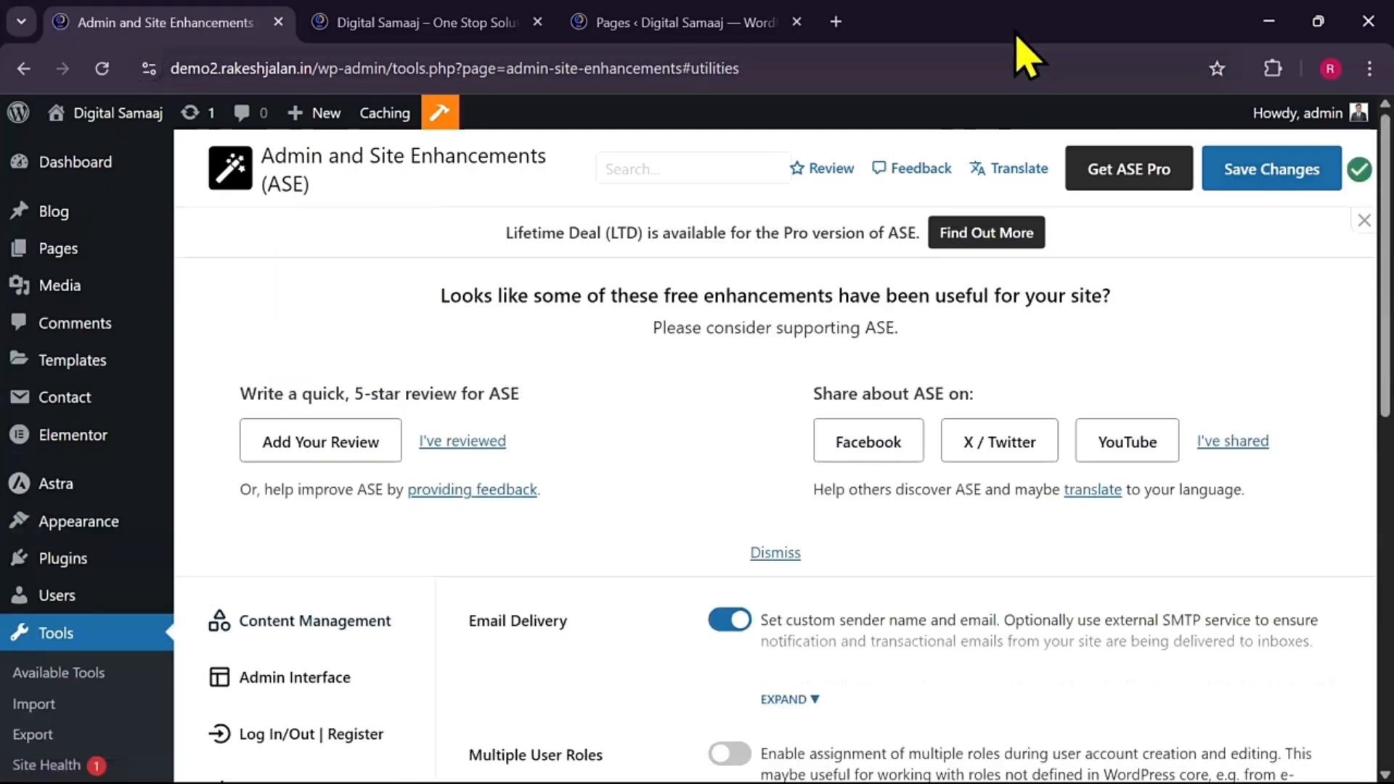
scroll(771, 316, down, 3)
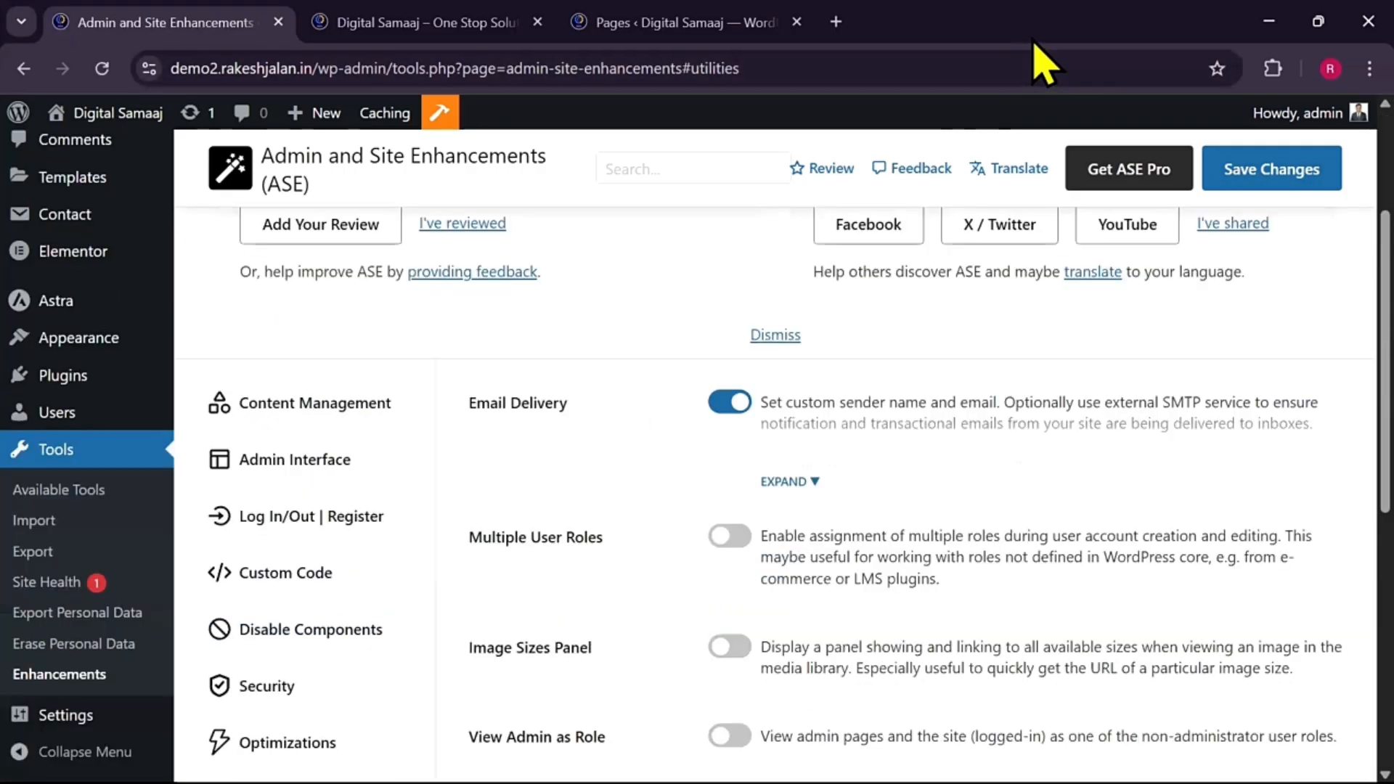